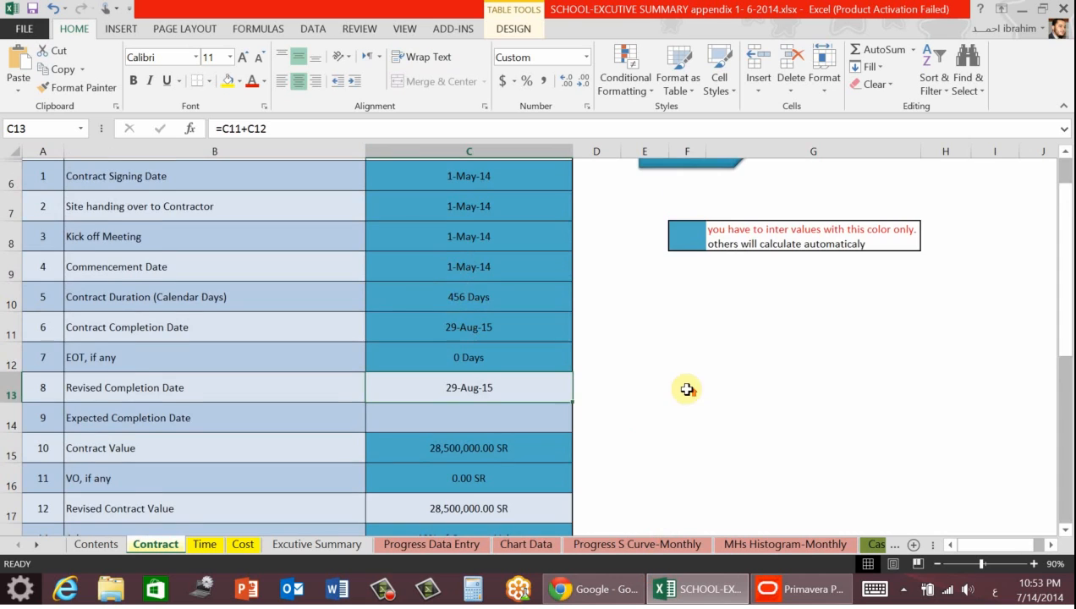
- Review the contract date, completion date and EOT cells in rows 6 to 12 of the Contract sheet
click(454, 241)
click(456, 277)
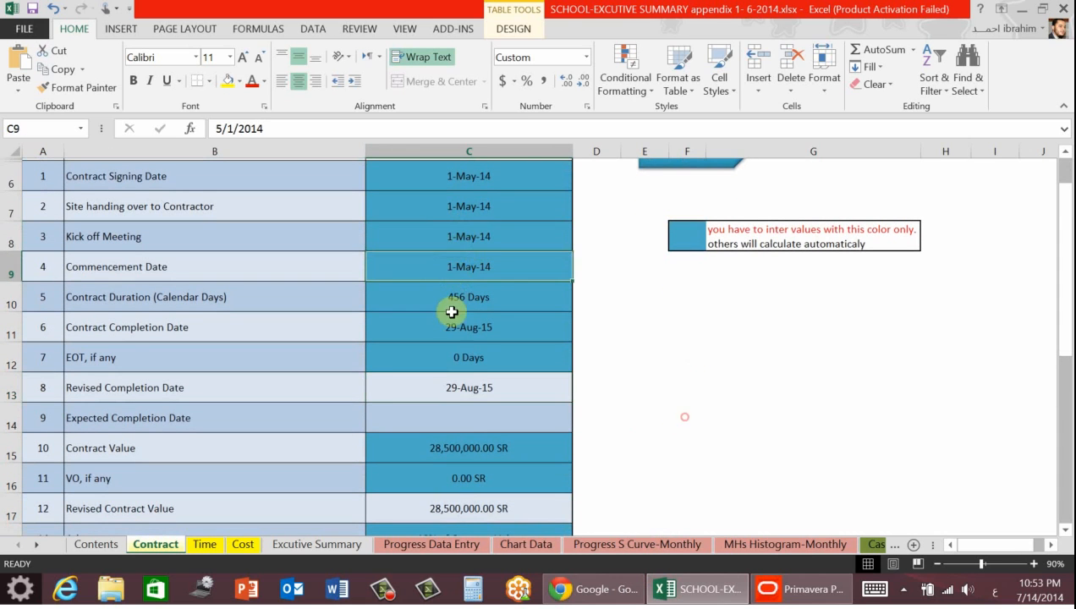
click(452, 325)
click(452, 356)
click(453, 265)
click(455, 208)
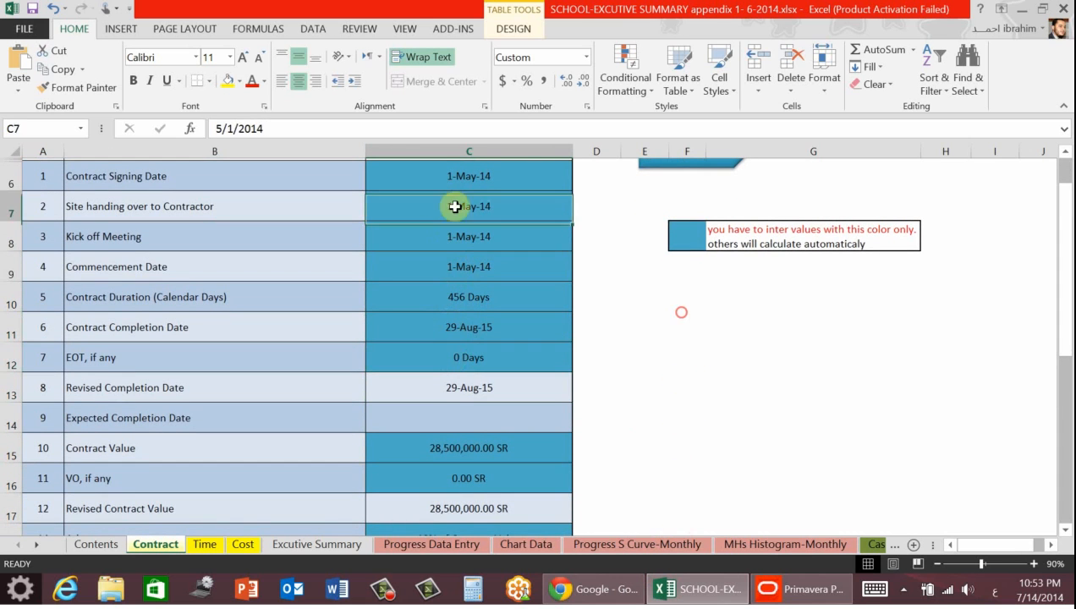
click(459, 178)
click(445, 230)
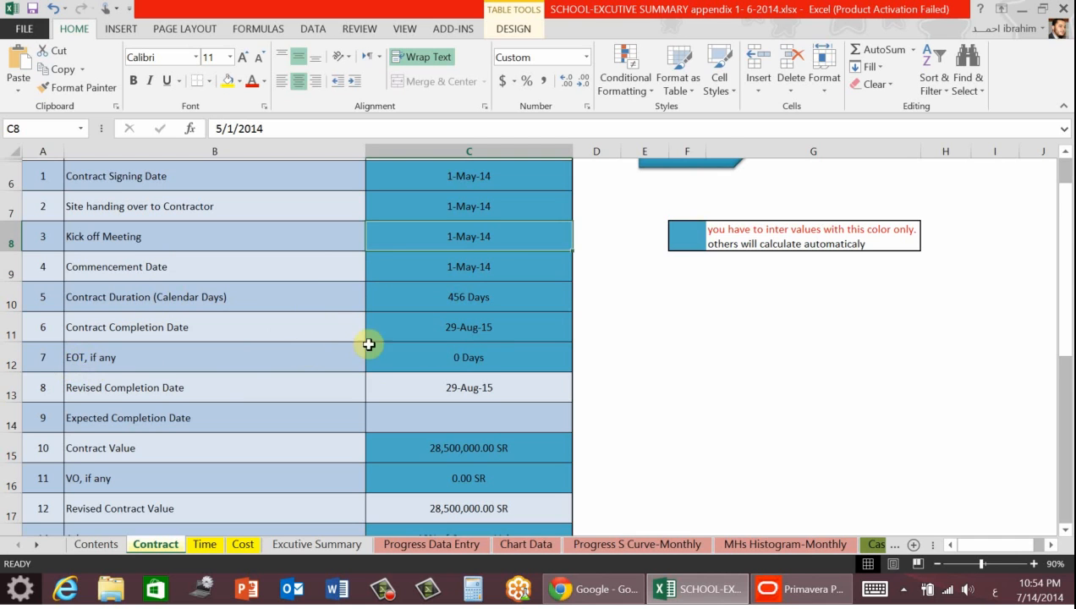
- Examine the contract value and payment terms in the lower part of the Contract sheet, including the Retention cell
scroll(454, 357, down, 1)
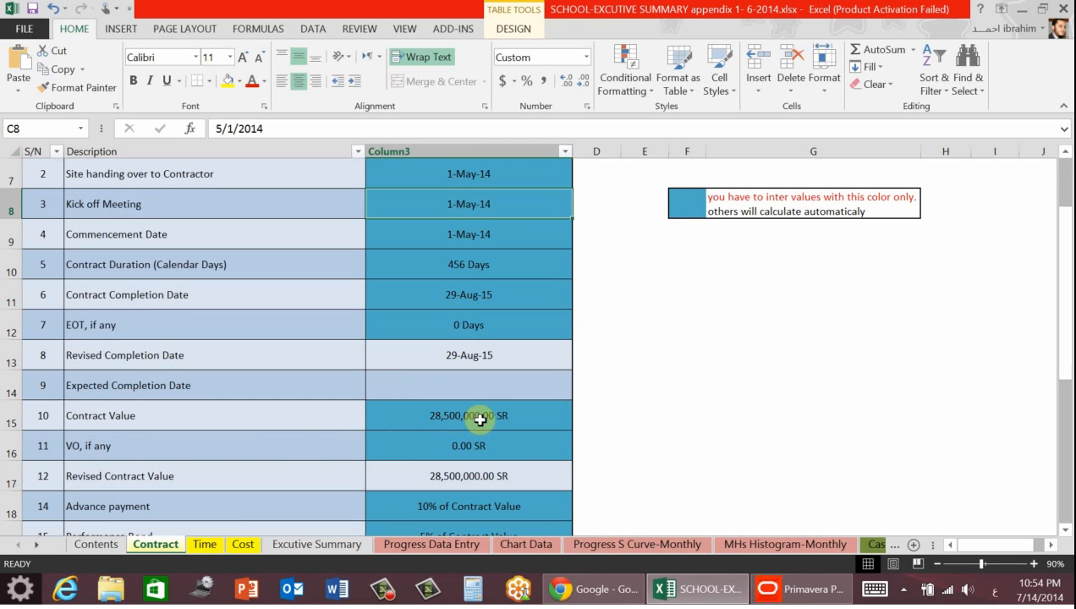
scroll(456, 448, down, 1)
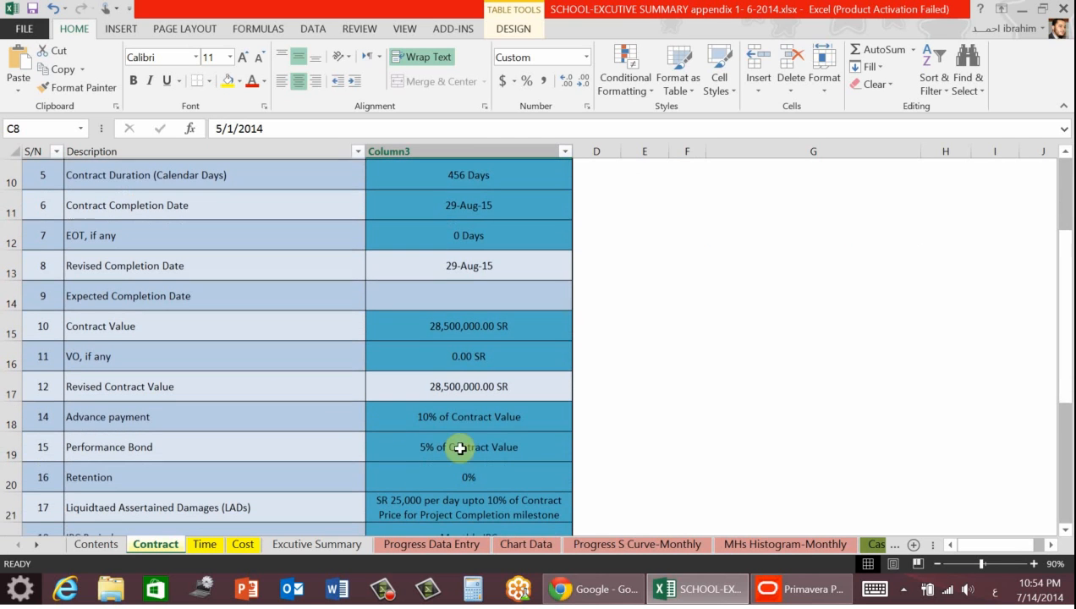
scroll(440, 377, down, 1)
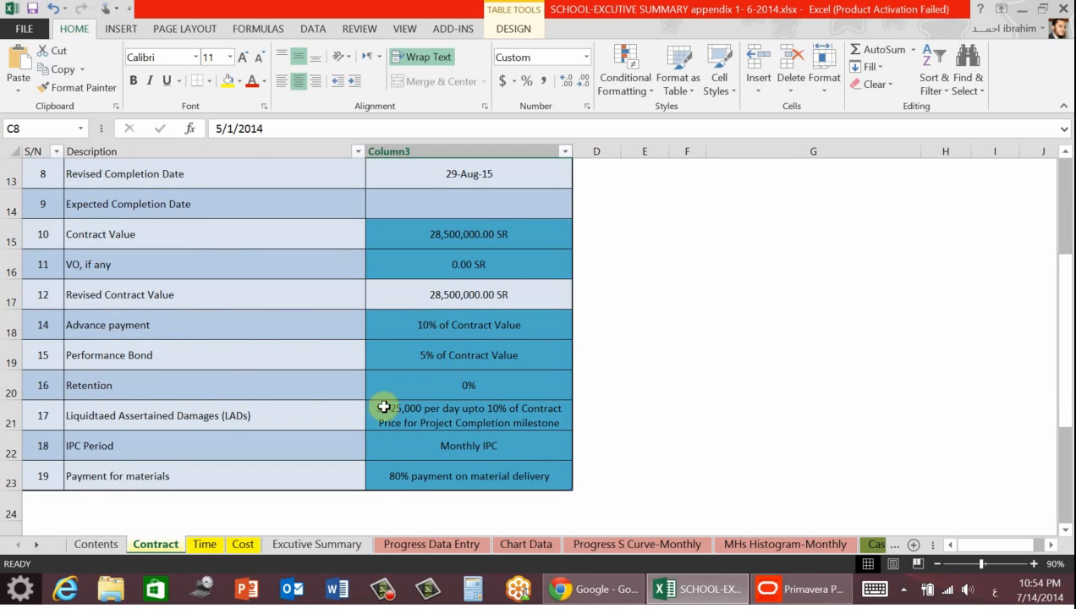
click(416, 378)
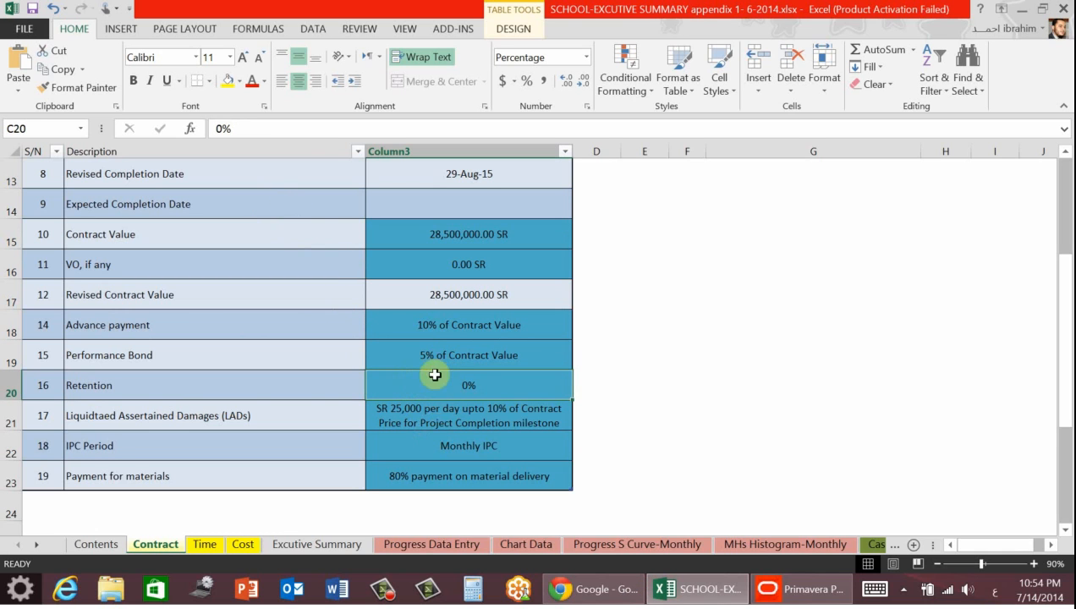
- Open the Time sheet and review its rows from Granted Extension of Time (EOT) and Revised Project Completion Date down to Delay
click(205, 543)
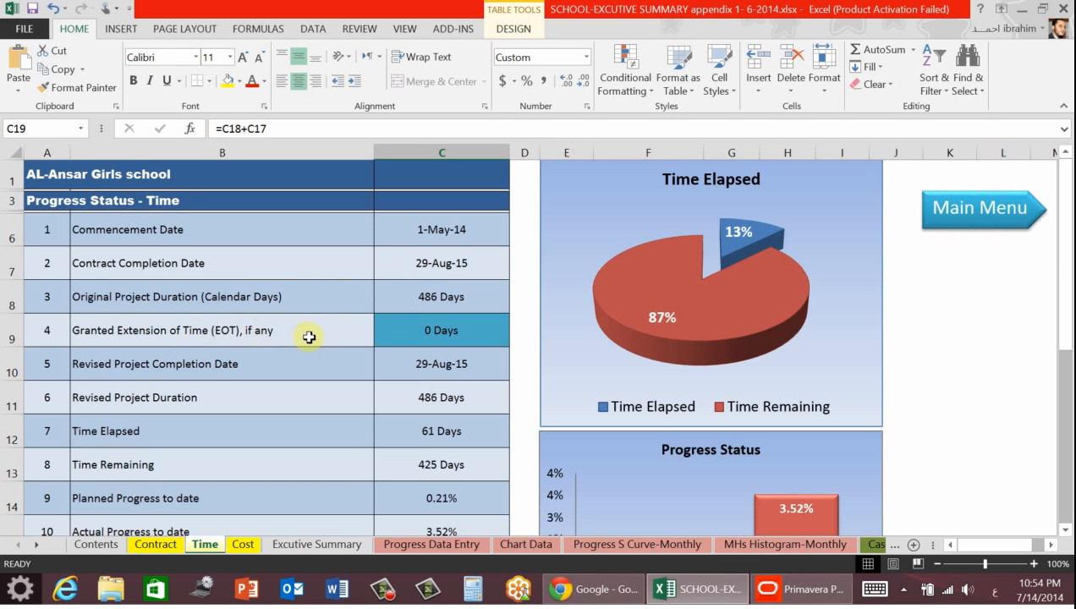
click(403, 330)
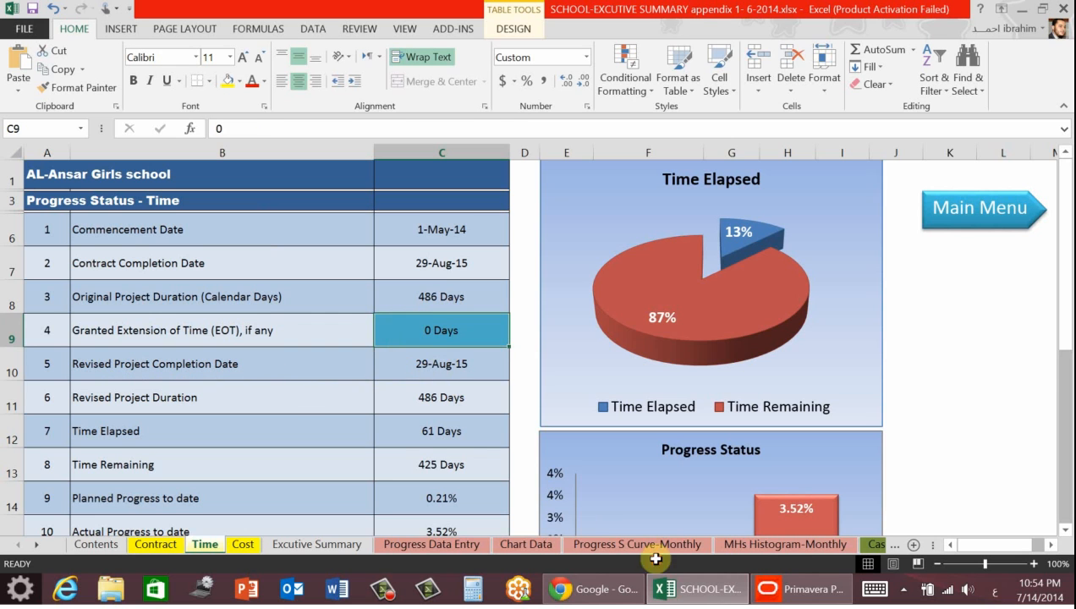
click(419, 366)
scroll(302, 406, down, 1)
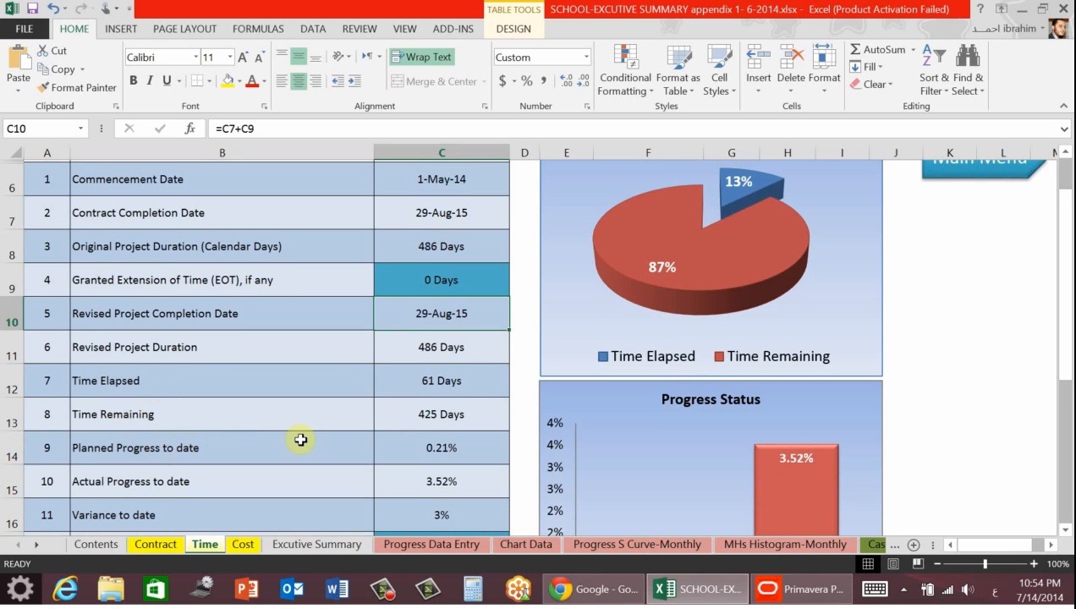
scroll(369, 432, down, 1)
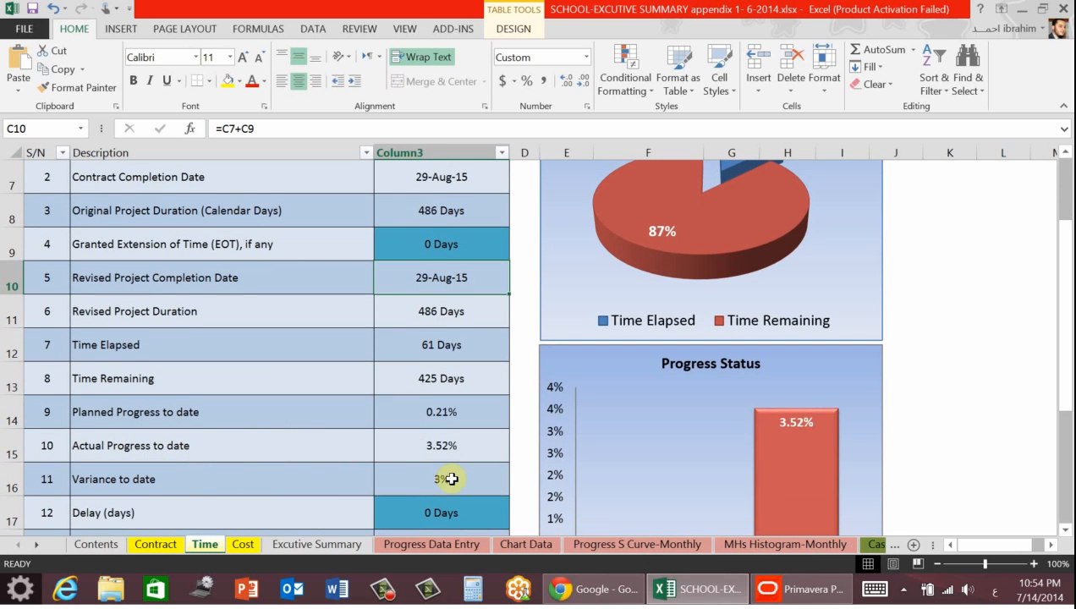
scroll(452, 479, down, 1)
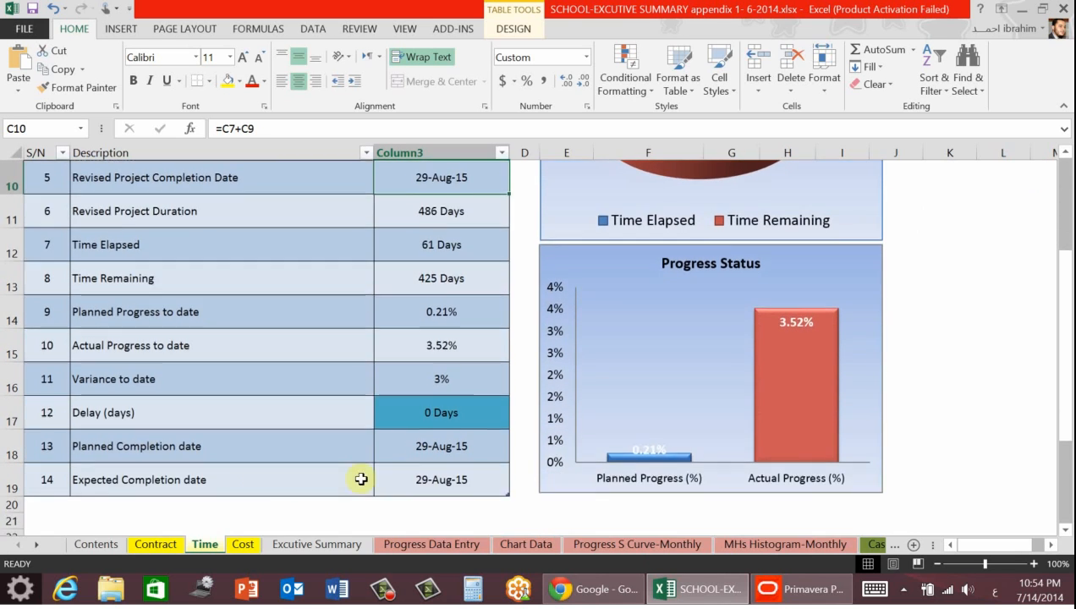
click(454, 417)
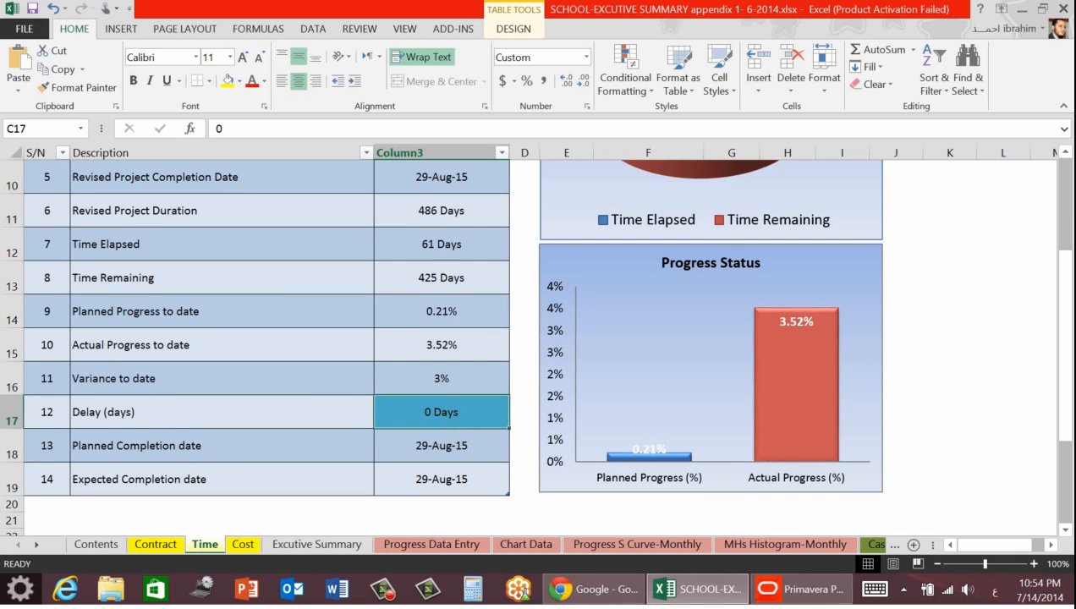
- Inspect the formulas behind variance, actual and planned progress, time remaining and time elapsed on the Time sheet
click(460, 378)
click(457, 351)
click(446, 406)
click(449, 378)
click(447, 344)
click(442, 310)
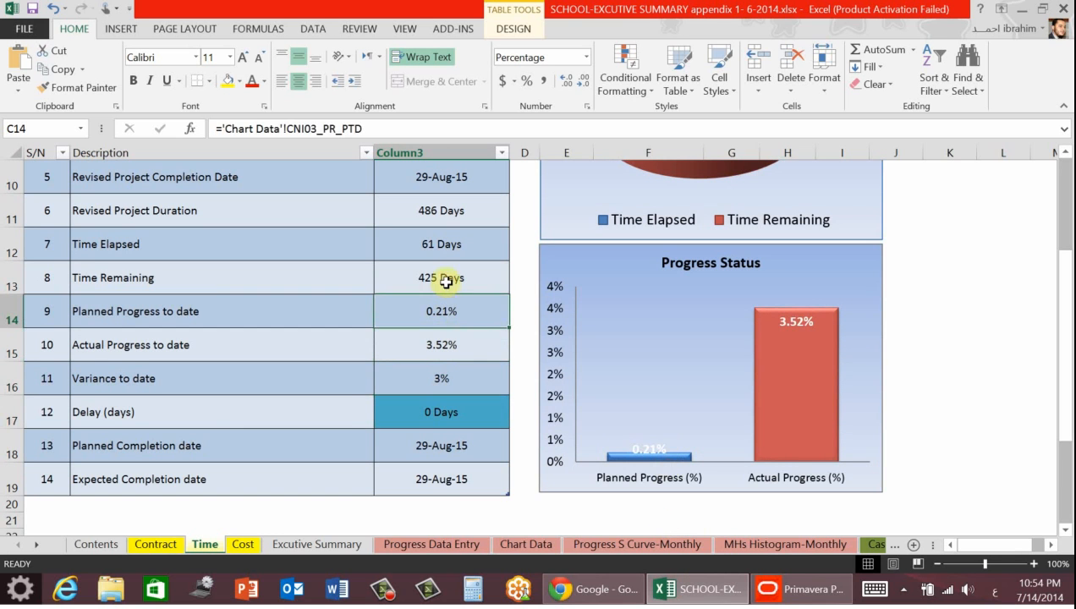
click(446, 282)
click(449, 243)
scroll(673, 365, up, 2)
- Check the two manual-entry cells on the Time sheet, Granted Extension of Time and Delay (days), and view its charts
click(437, 333)
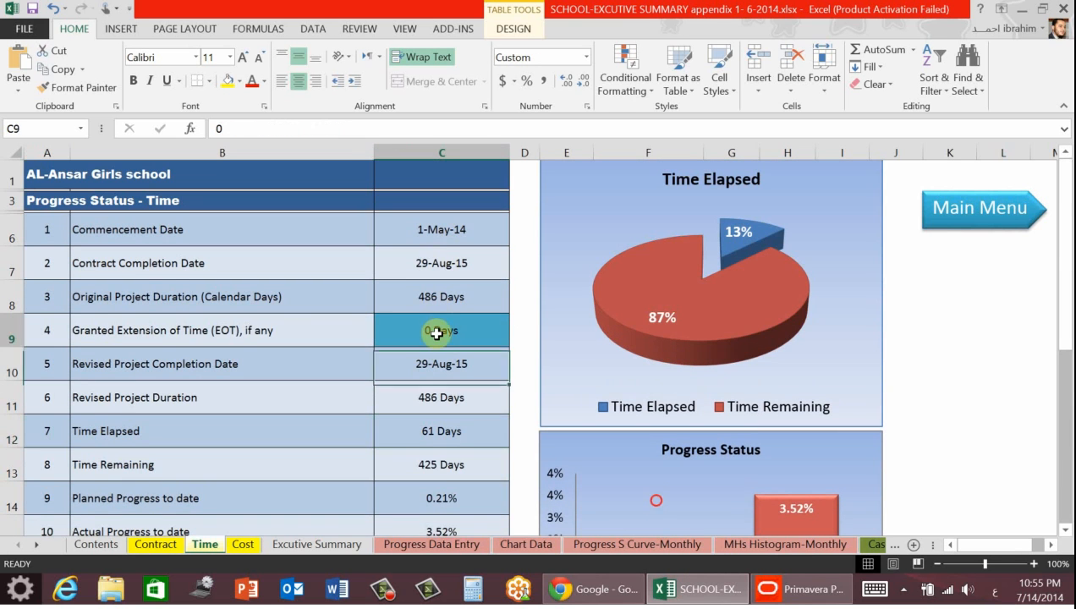
scroll(659, 503, down, 2)
click(437, 511)
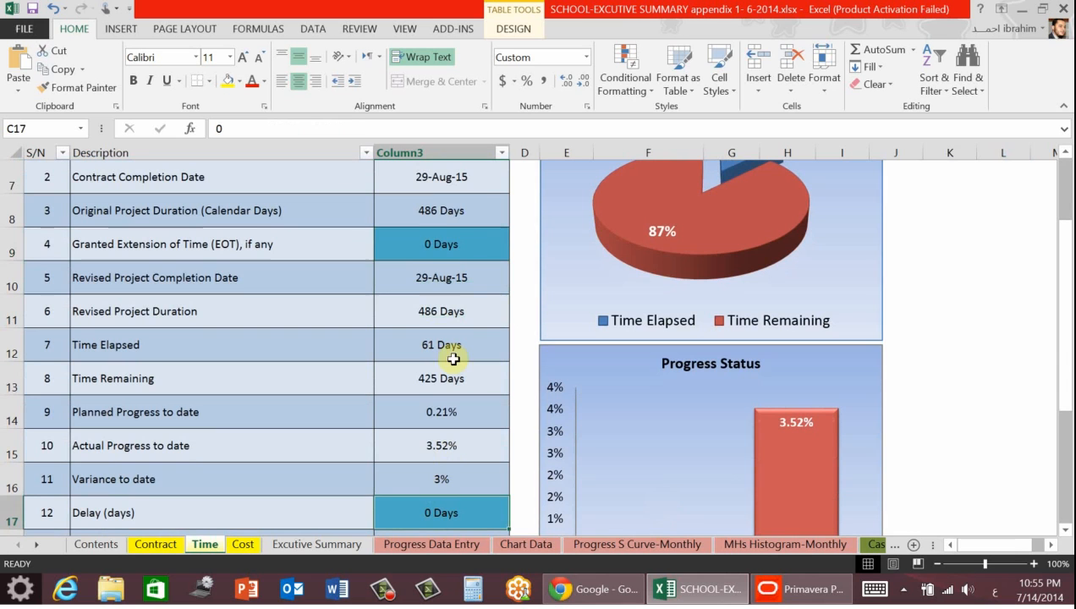
click(436, 242)
scroll(660, 366, down, 1)
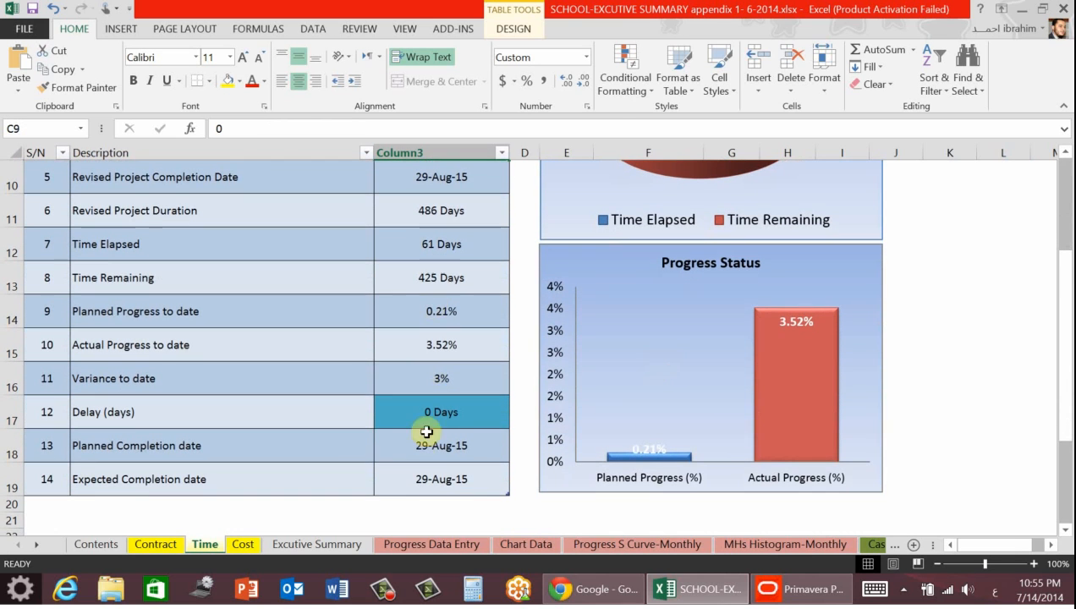
click(414, 416)
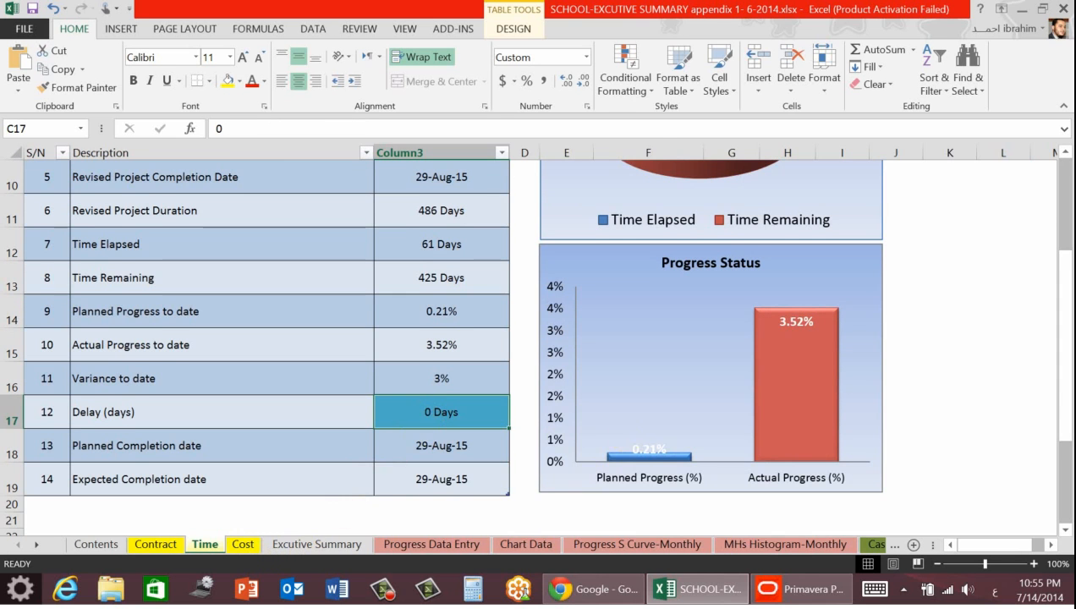
scroll(652, 351, up, 2)
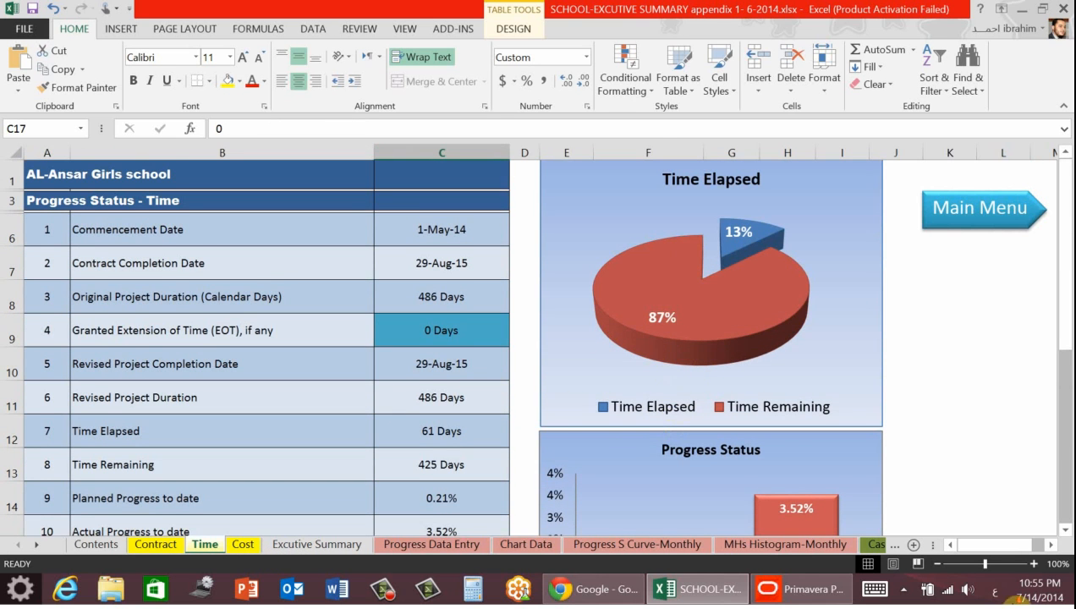
scroll(415, 487, down, 2)
- Open the Cost sheet and inspect the original contract sum, granted variation orders, revised contract amount and potential claims cells
click(243, 544)
scroll(305, 345, up, 3)
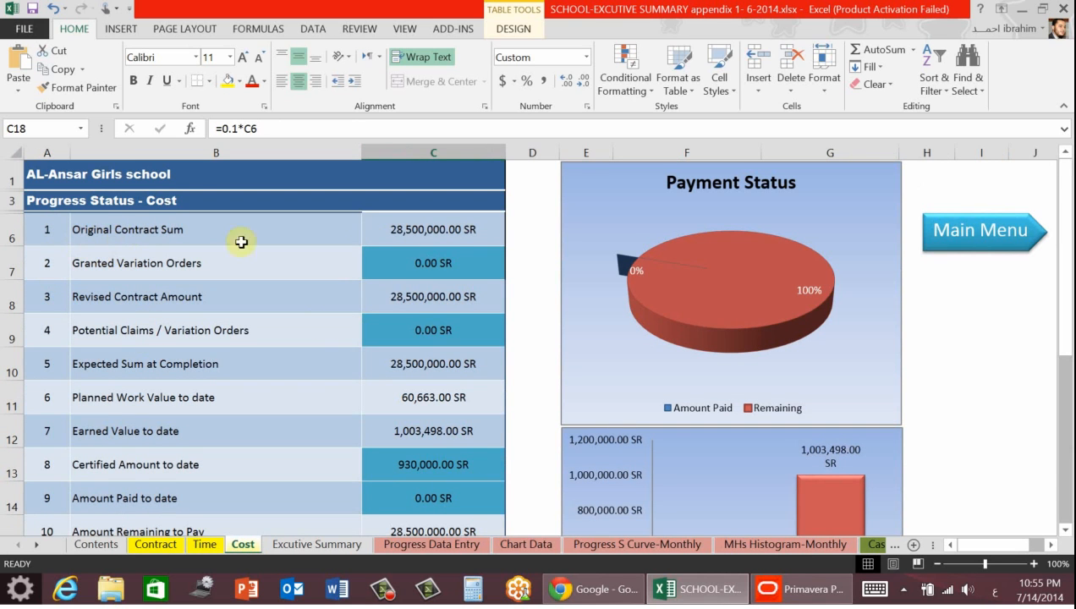
click(451, 228)
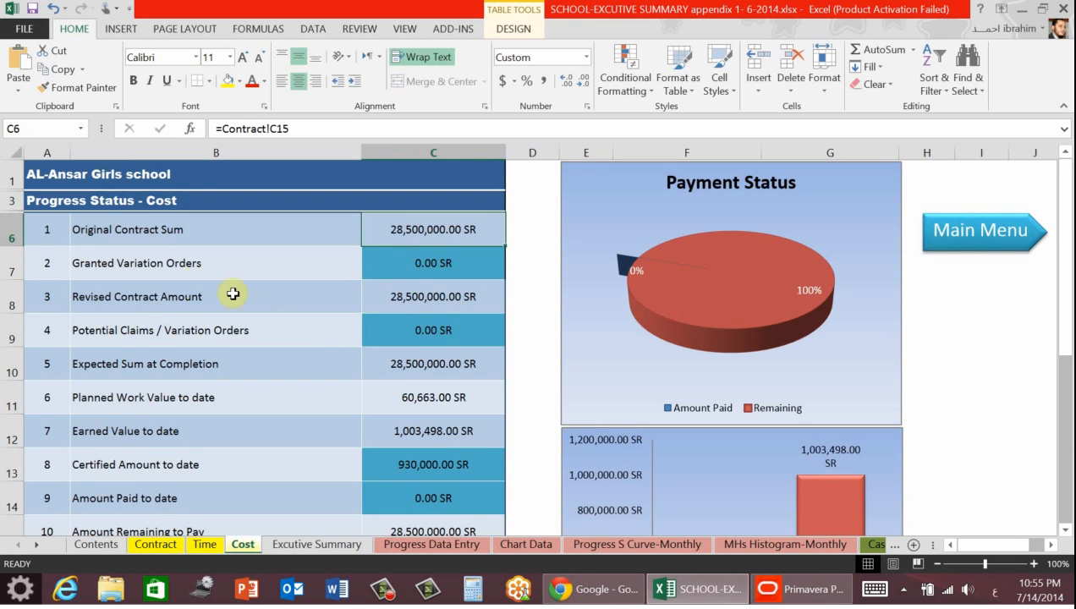
click(423, 272)
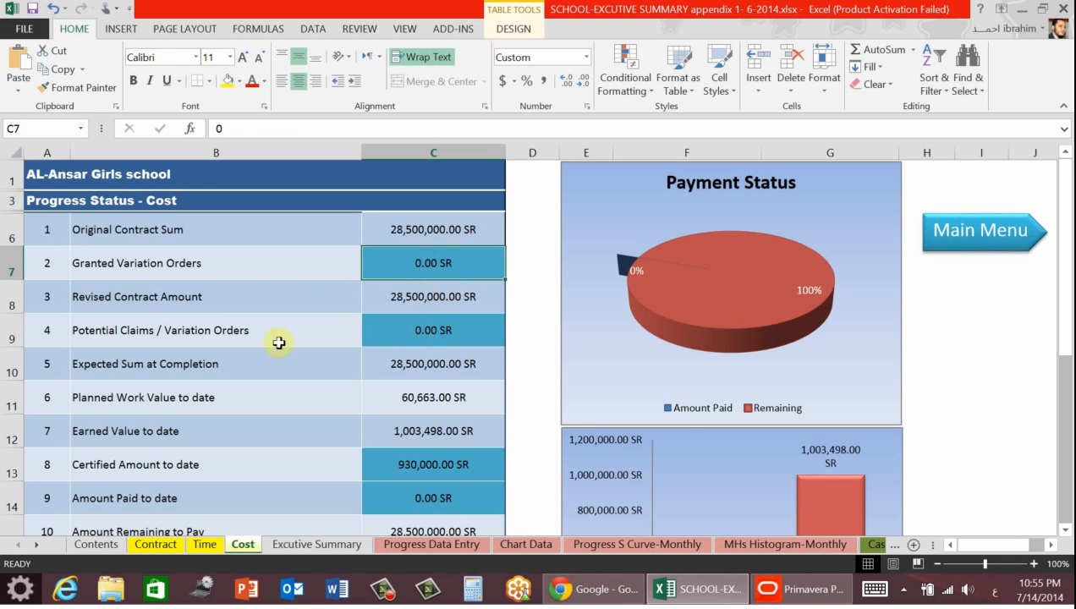
click(420, 307)
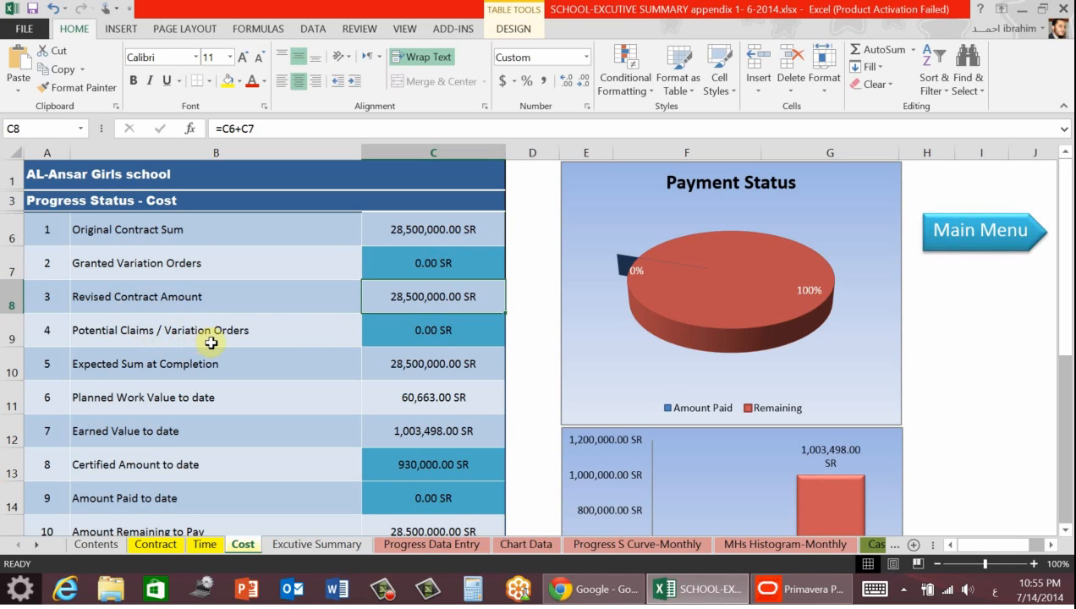
click(425, 331)
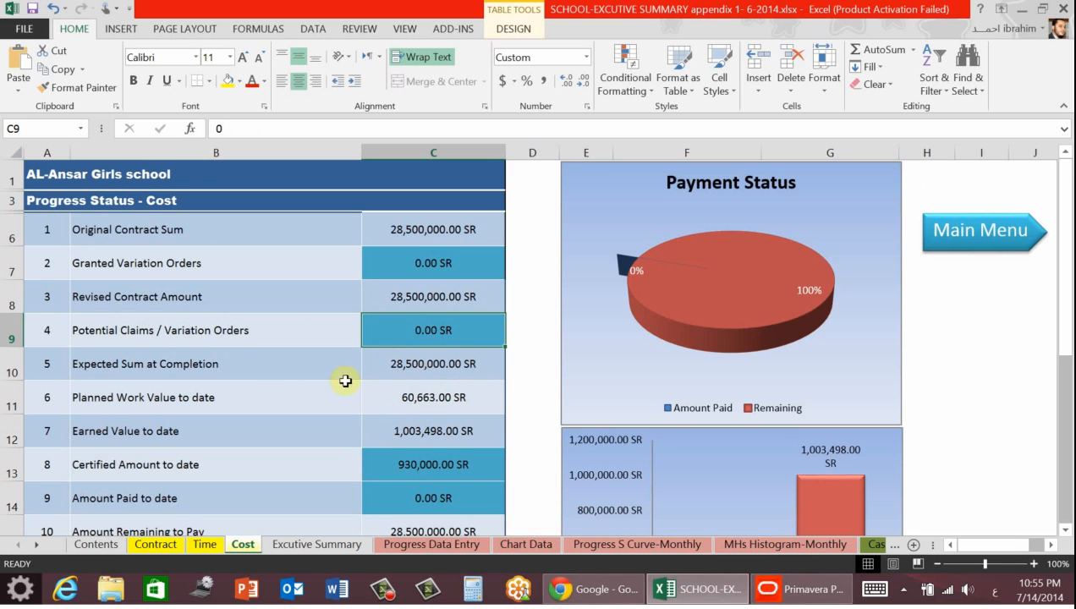
- Compare the Planned Work Value to date and Earned Value to date cells on the Cost sheet
click(414, 405)
click(422, 427)
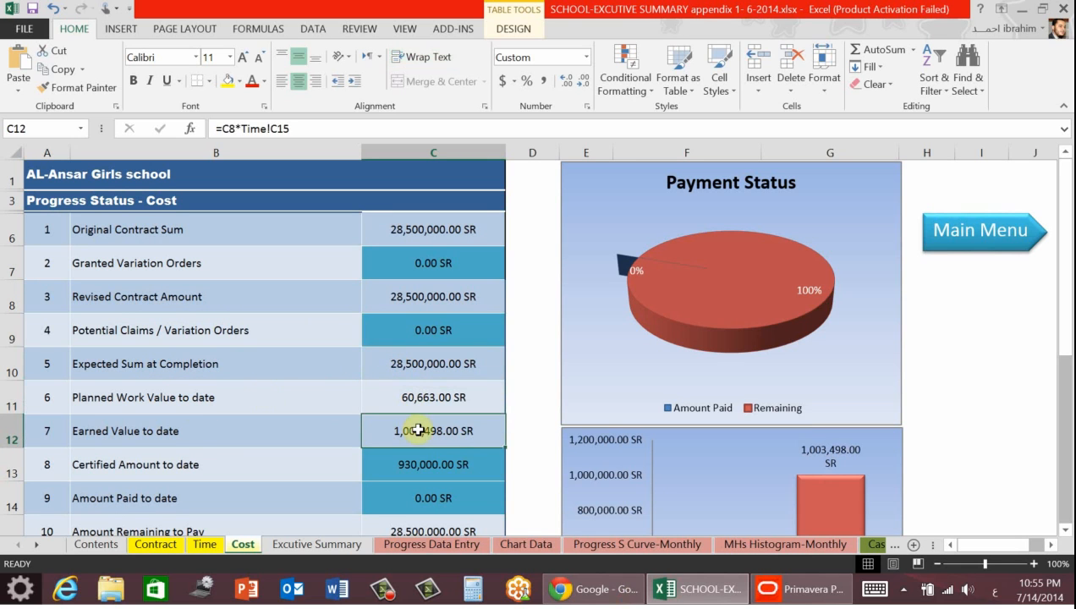
click(419, 397)
click(427, 429)
click(423, 396)
click(427, 429)
scroll(252, 436, down, 1)
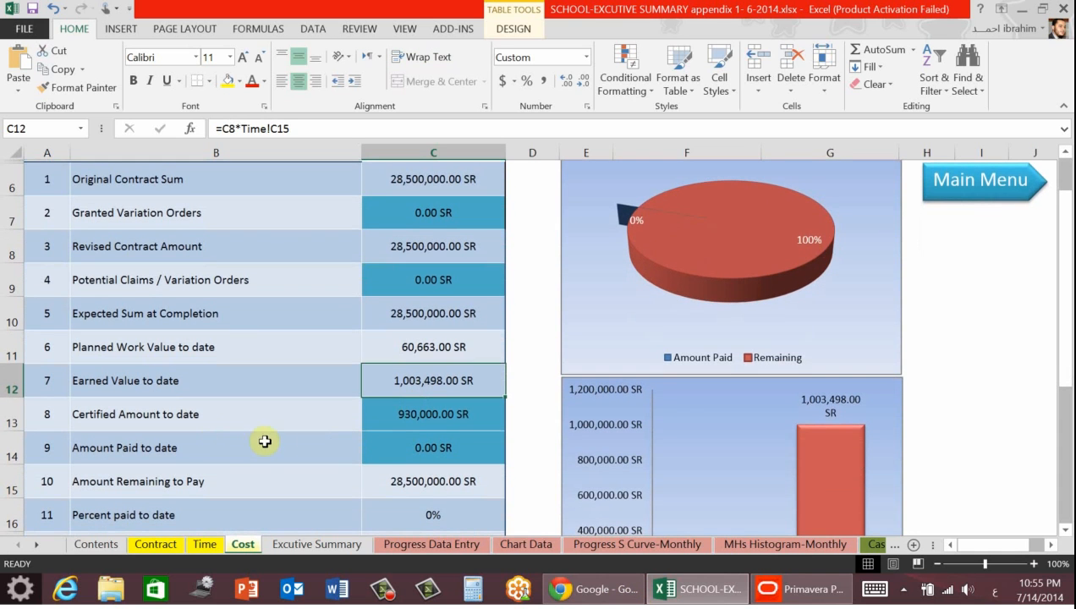
- Check the source of the Certified Amount to date and Amount Paid to date cells on the Cost sheet
click(475, 419)
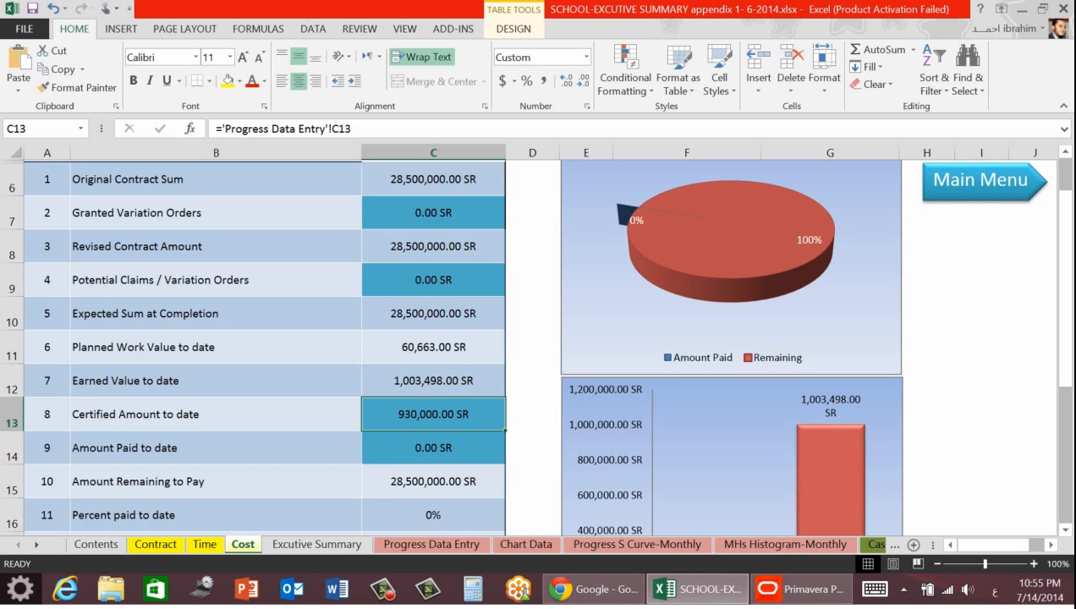
click(447, 447)
click(448, 423)
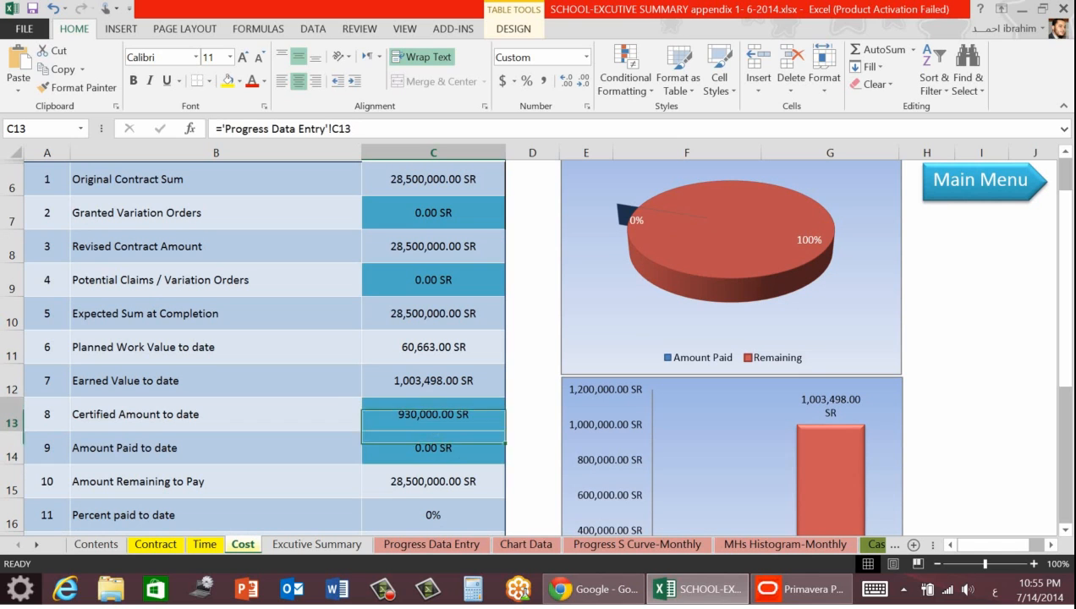
click(446, 452)
click(435, 411)
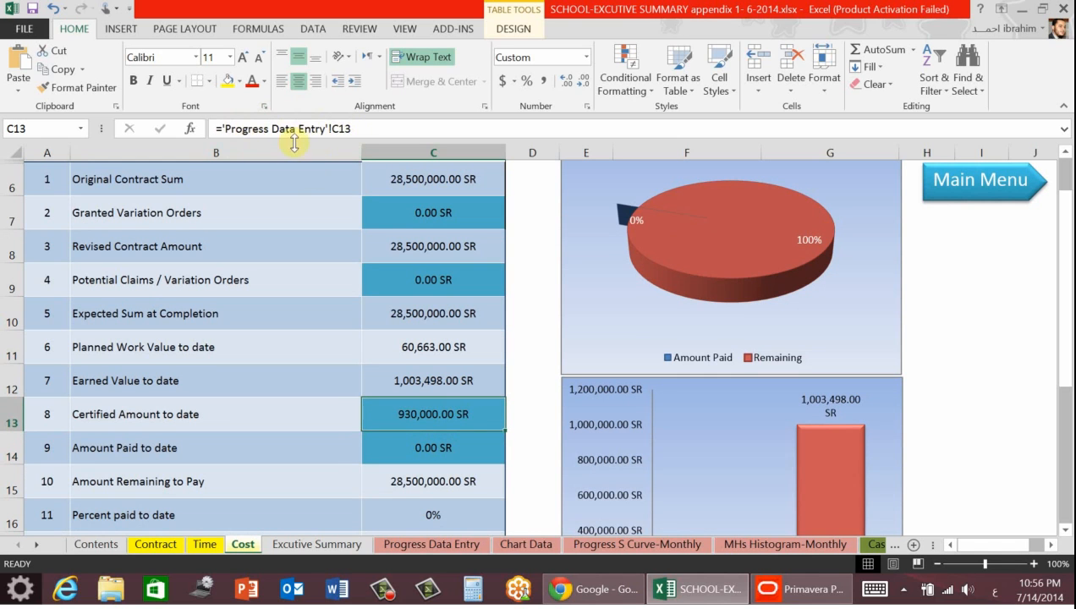
- Look up the 30-Jun-14 Cumulative Earned Value Cost on the Progress Data Entry sheet, and return to the Cost sheet
click(450, 545)
click(434, 410)
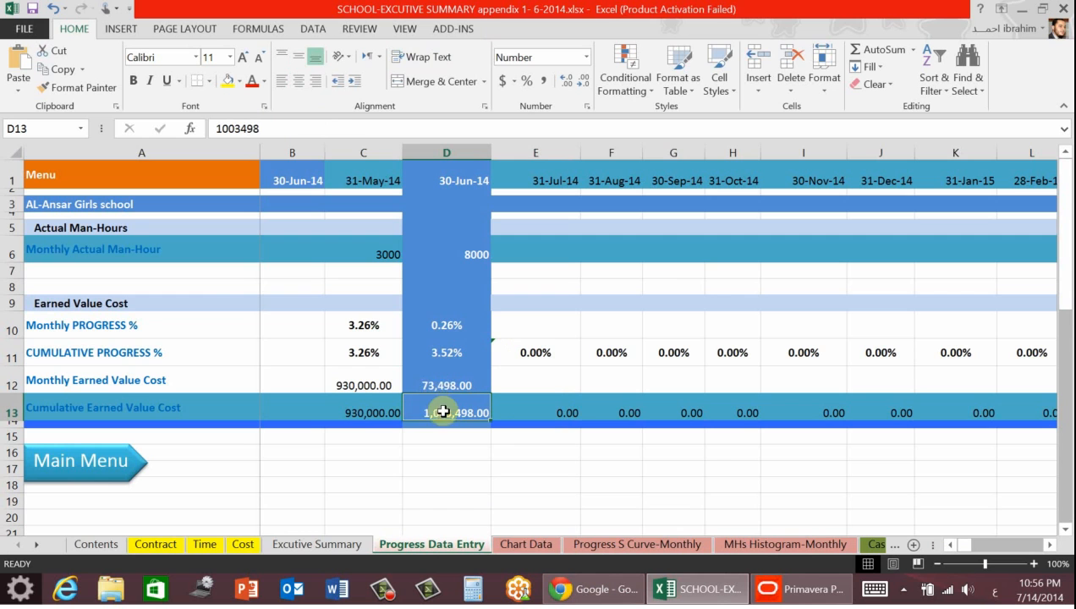
click(242, 544)
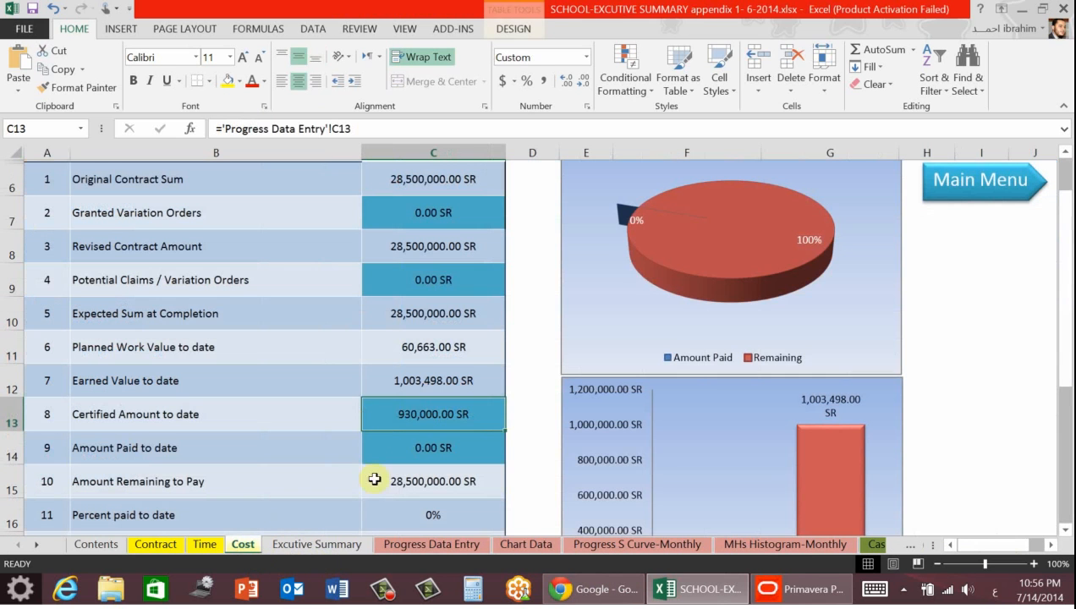
- Inspect the Amount Remaining to Pay formula together with the Amount Paid to date cell it depends on
click(425, 468)
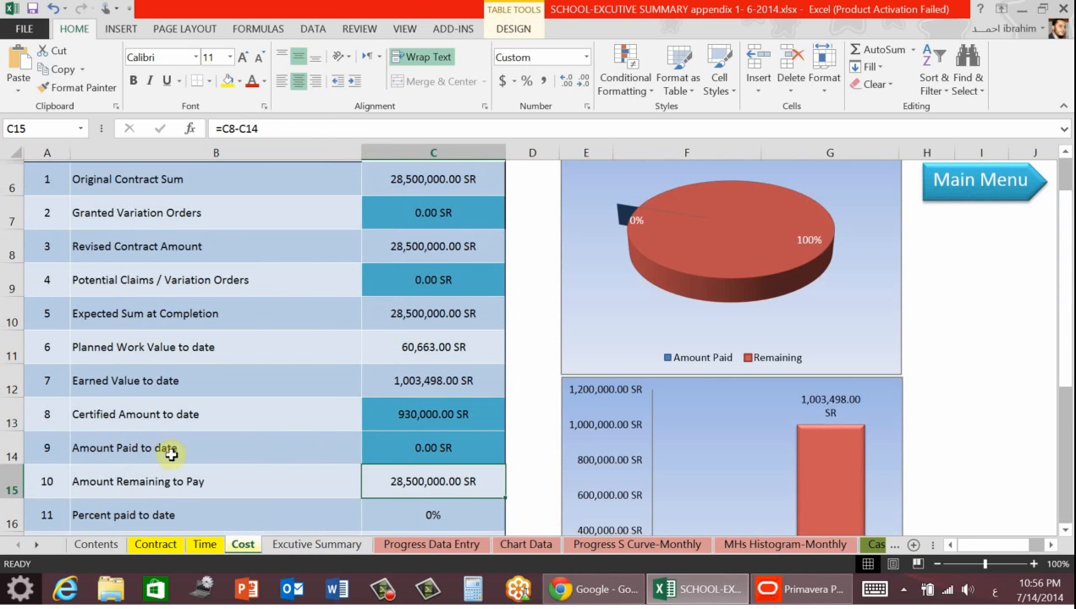
key(Up)
click(438, 435)
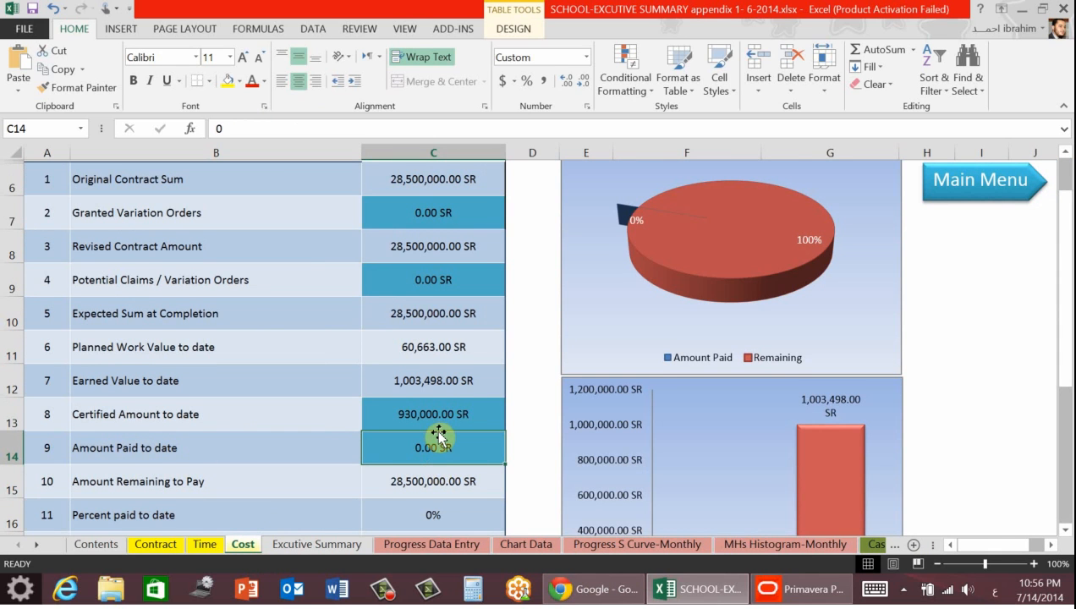
scroll(438, 435, down, 1)
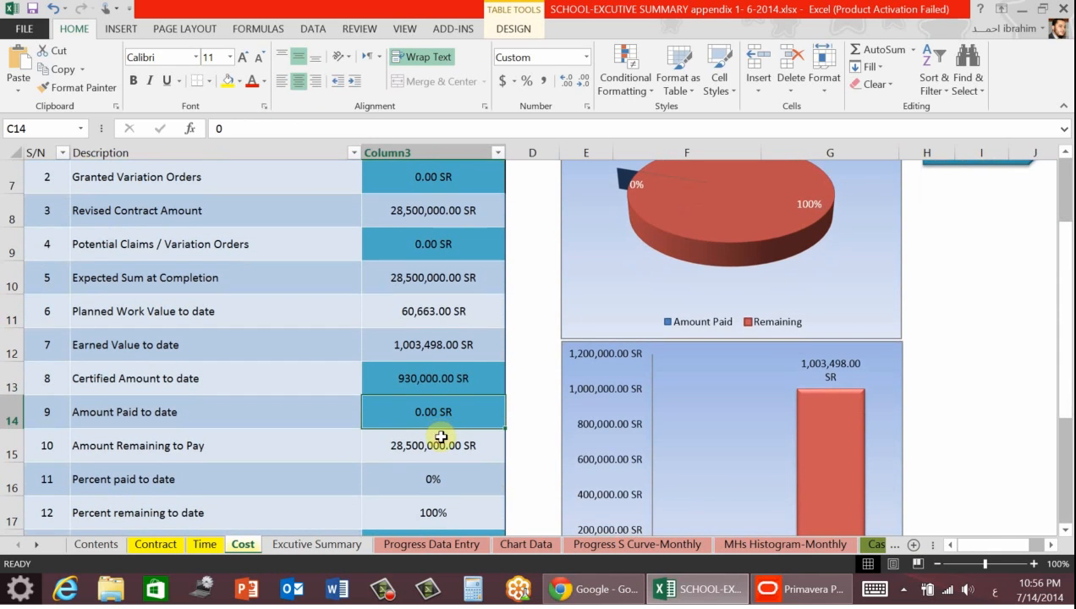
click(454, 455)
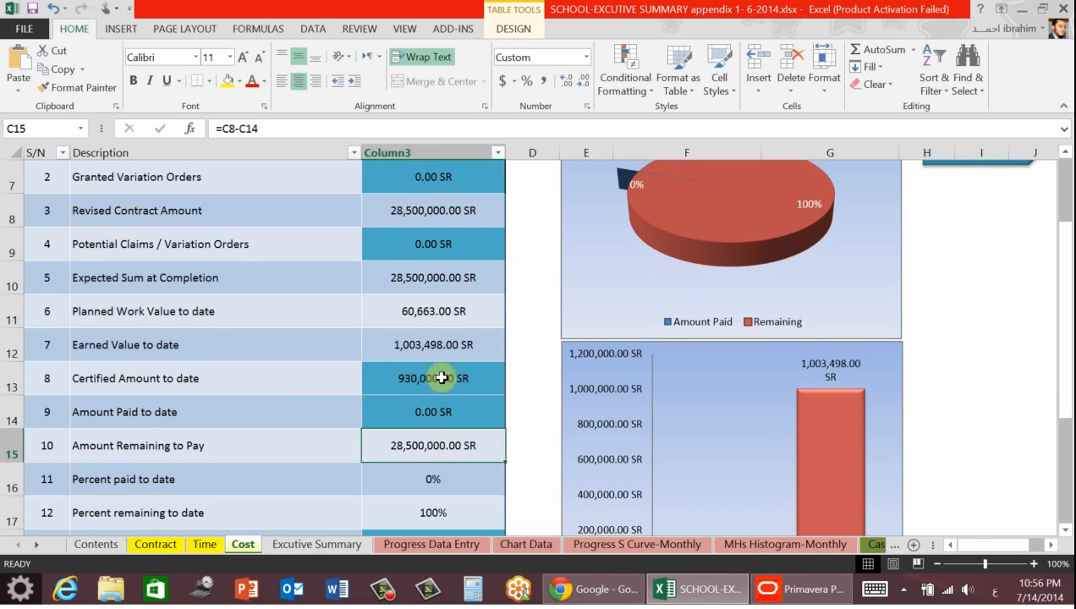
- Inspect the Percent paid, Percent remaining, Advance Payment Paid and Penalties applied cells on the Cost sheet
scroll(411, 458, down, 1)
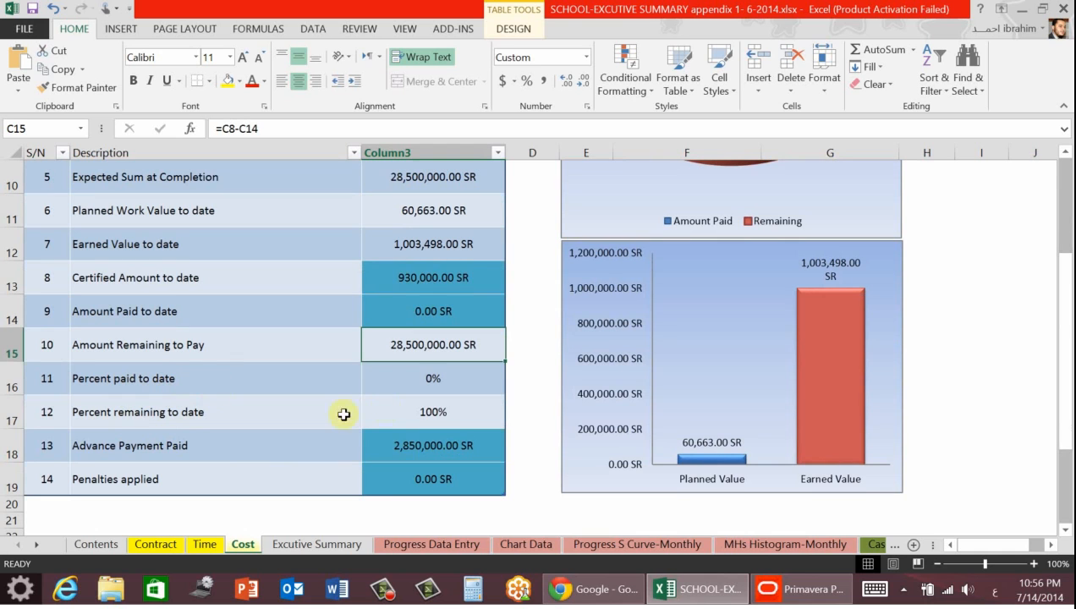
click(395, 385)
click(398, 413)
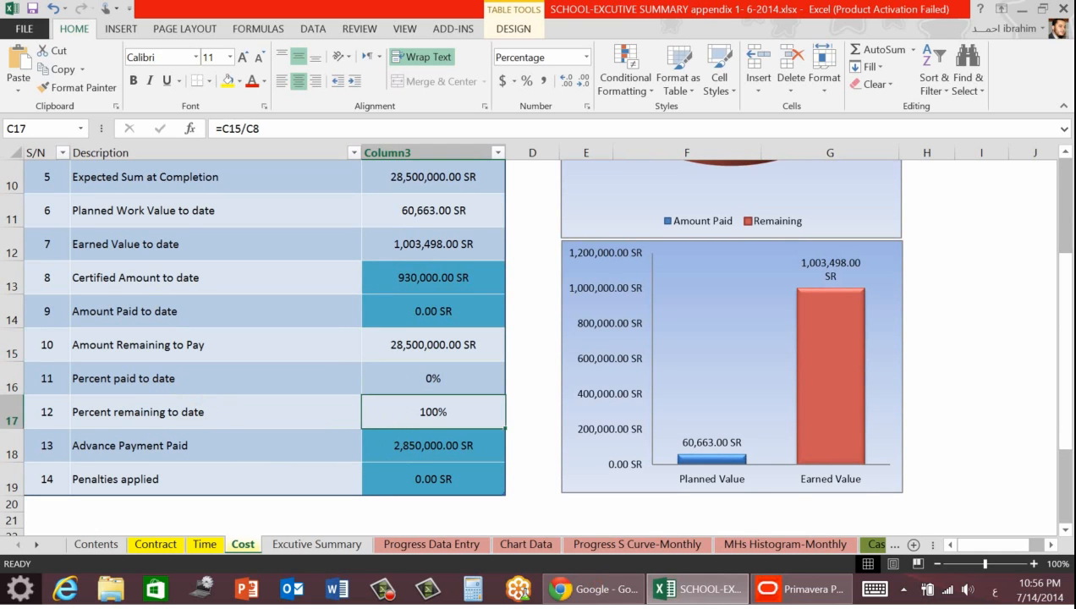
key(Return)
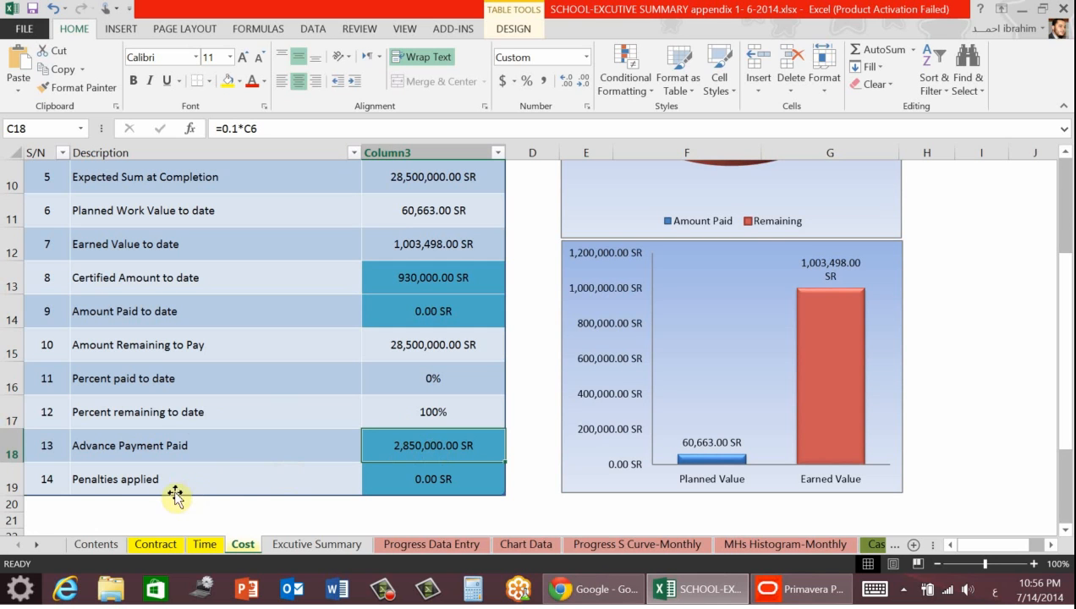
key(Return)
scroll(486, 338, up, 1)
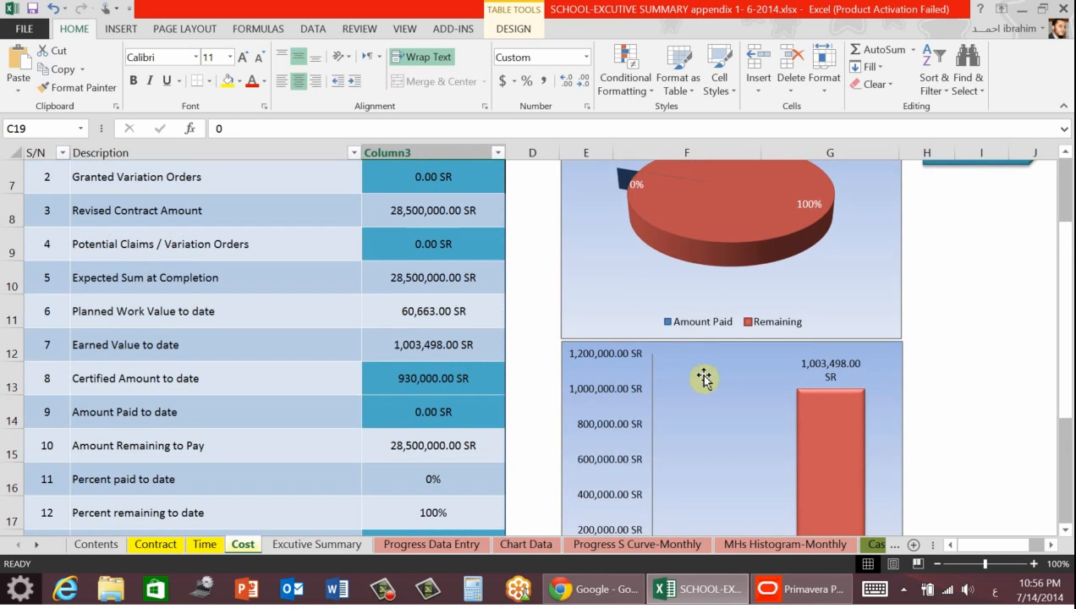
- Open the Excutive Summary sheet at 60% zoom and review its time, cost, risk and progress sections
click(414, 544)
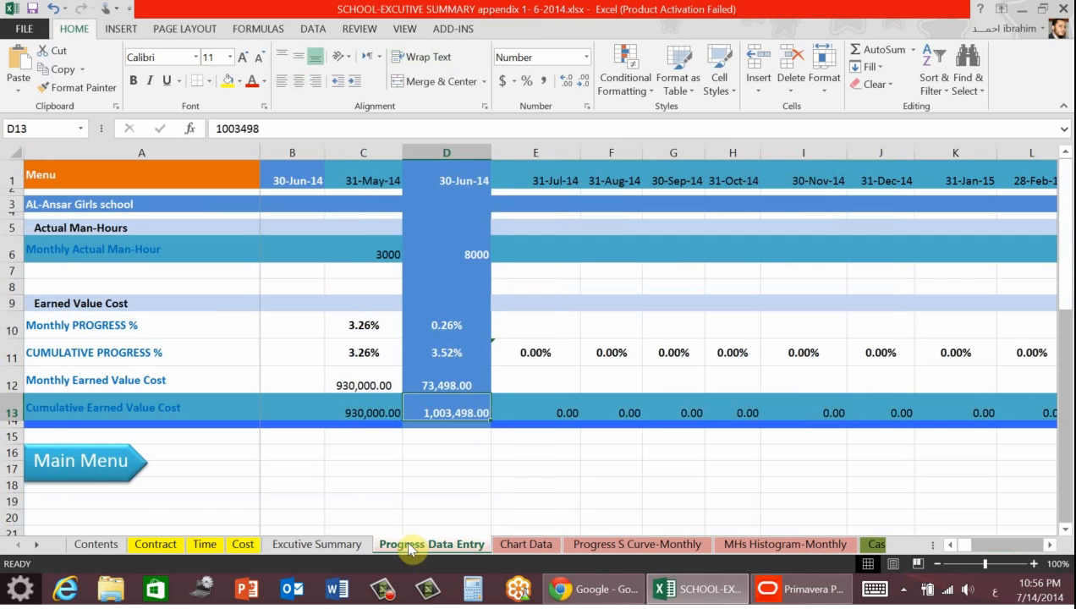
click(328, 543)
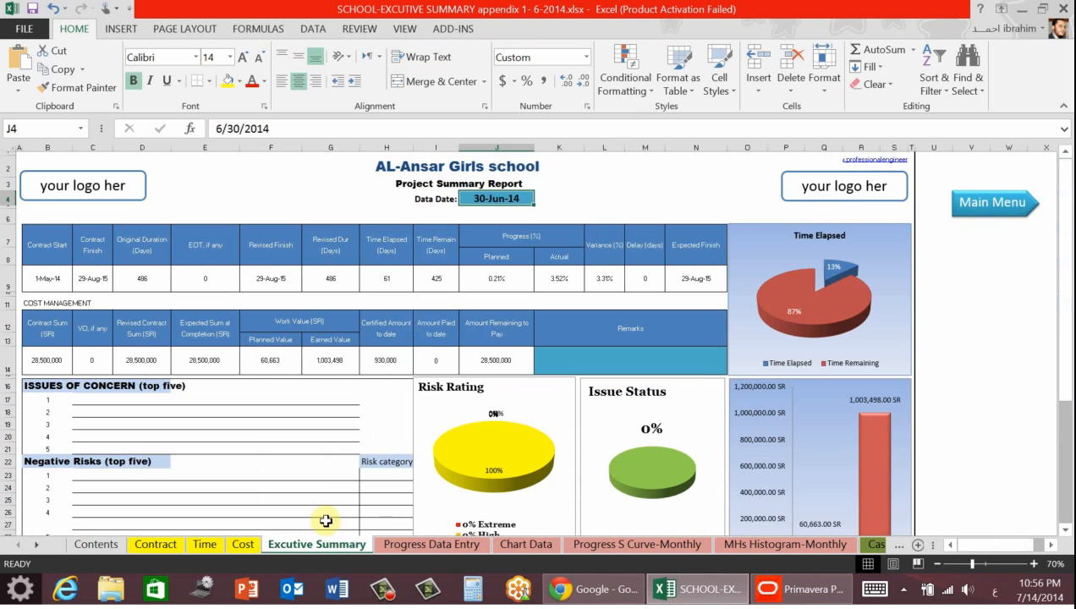
click(937, 563)
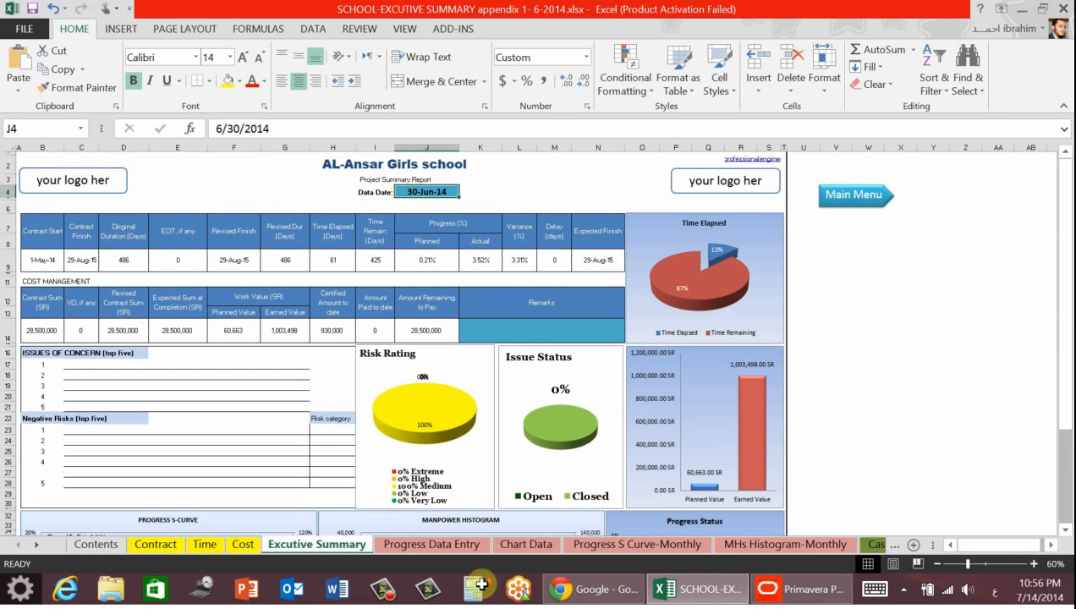
scroll(480, 582, down, 3)
scroll(413, 391, down, 3)
scroll(416, 372, up, 3)
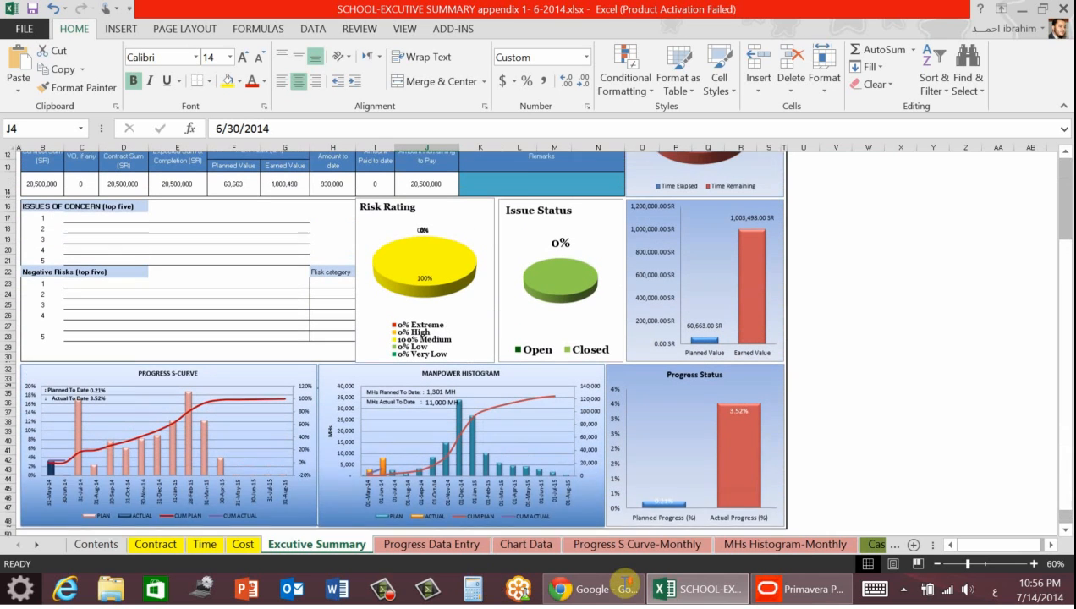
mouse_move(412, 374)
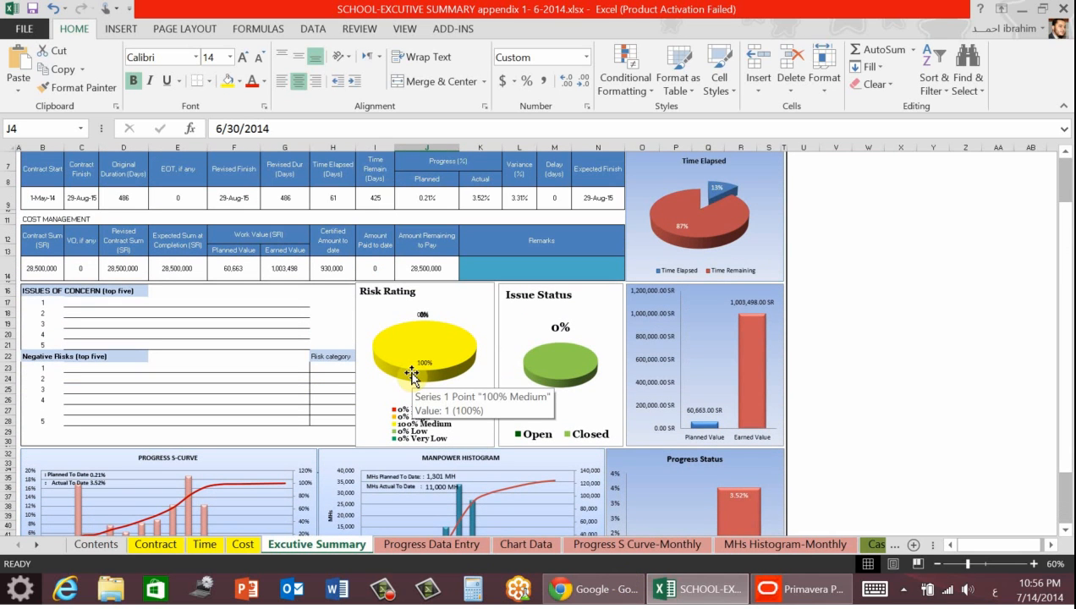
- Check the Risk category choices for the first negative risk on the Excutive Summary sheet
scroll(292, 220, up, 1)
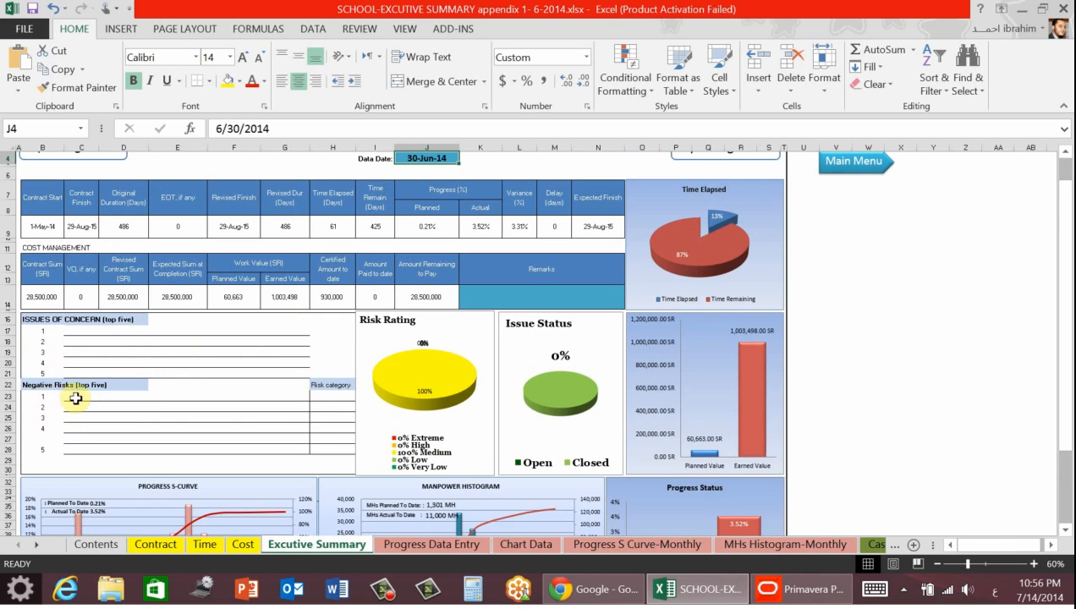
click(334, 398)
key(alt+Down)
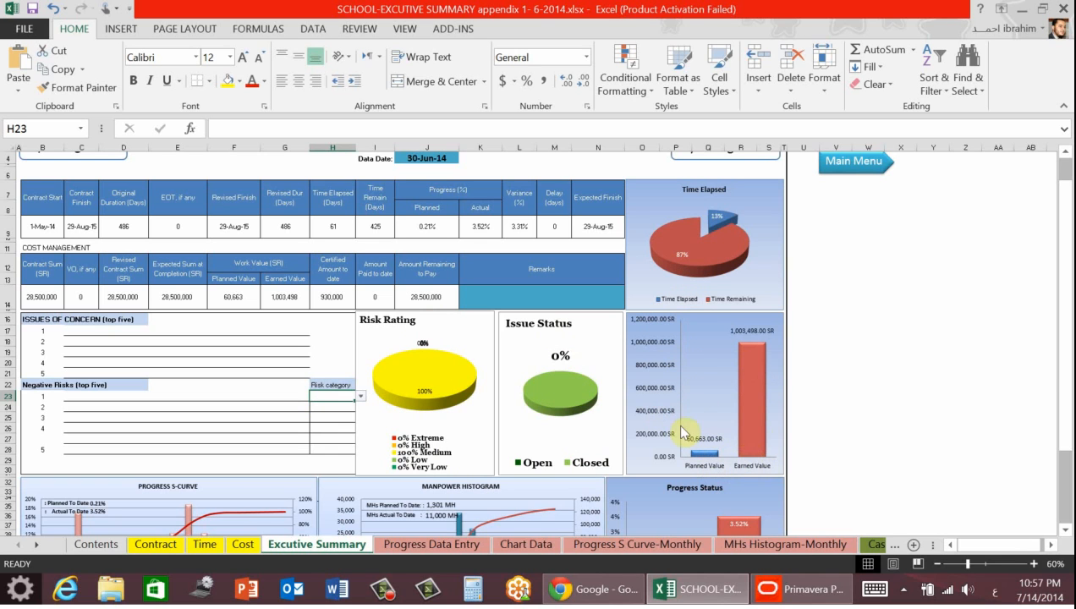
click(930, 385)
- Examine the Progress S-Curve, Manpower Histogram and Progress Status charts on the Excutive Summary sheet
scroll(927, 395, down, 1)
scroll(927, 395, down, 5)
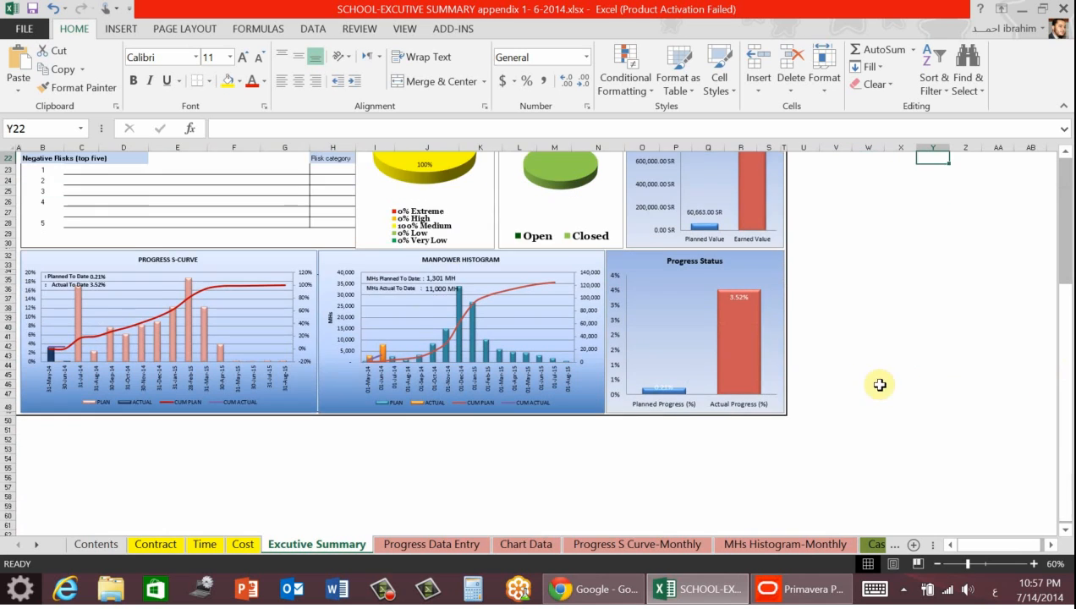
scroll(846, 406, up, 1)
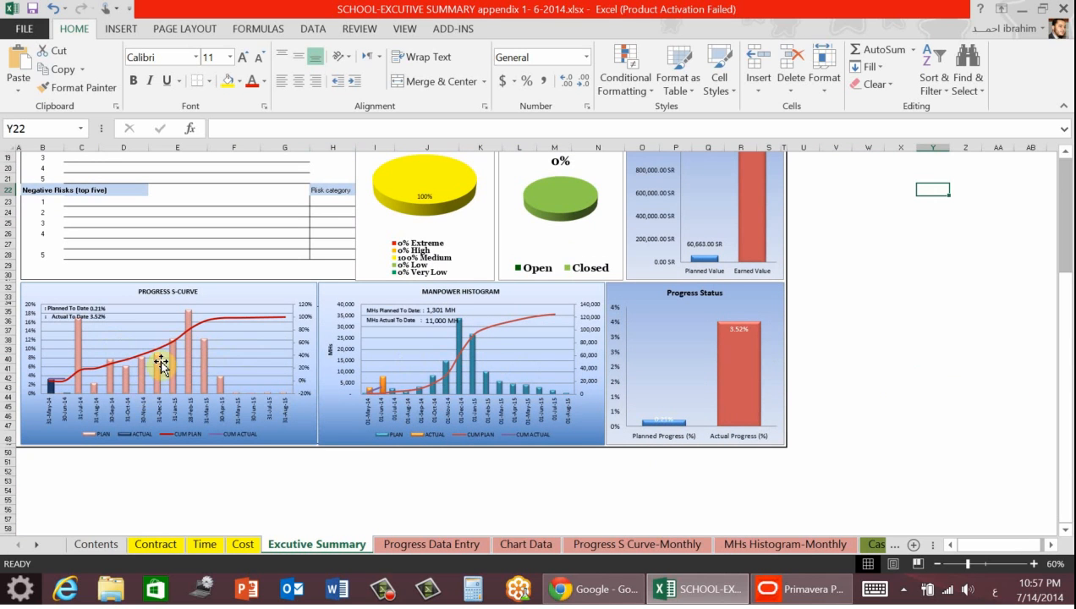
scroll(191, 389, up, 1)
scroll(192, 389, up, 5)
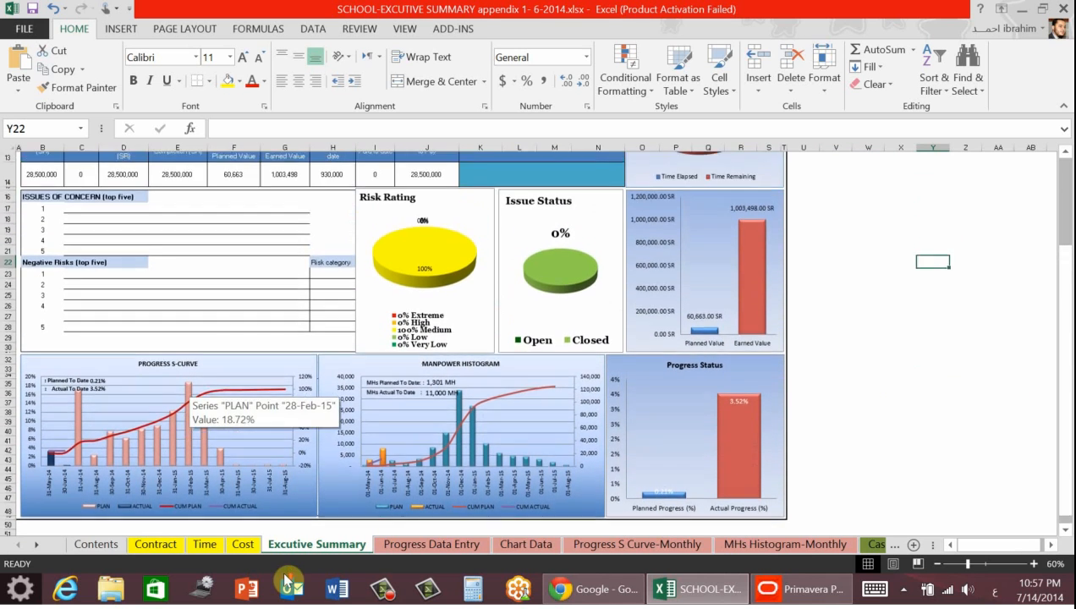
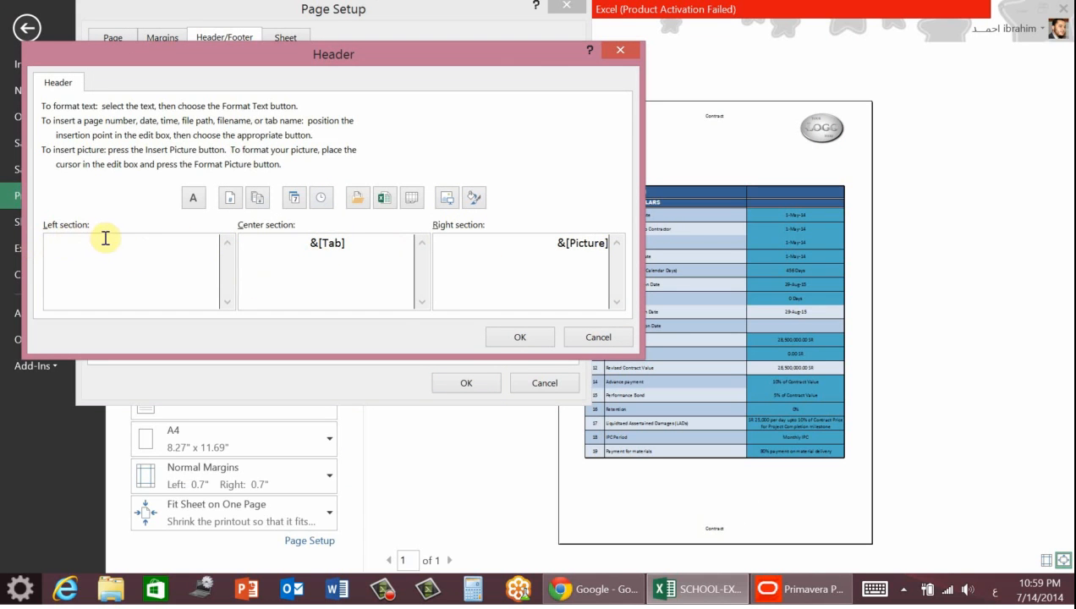
- Leave the Contract sheet's custom header and page setup without changes, and return to the worksheet
click(580, 341)
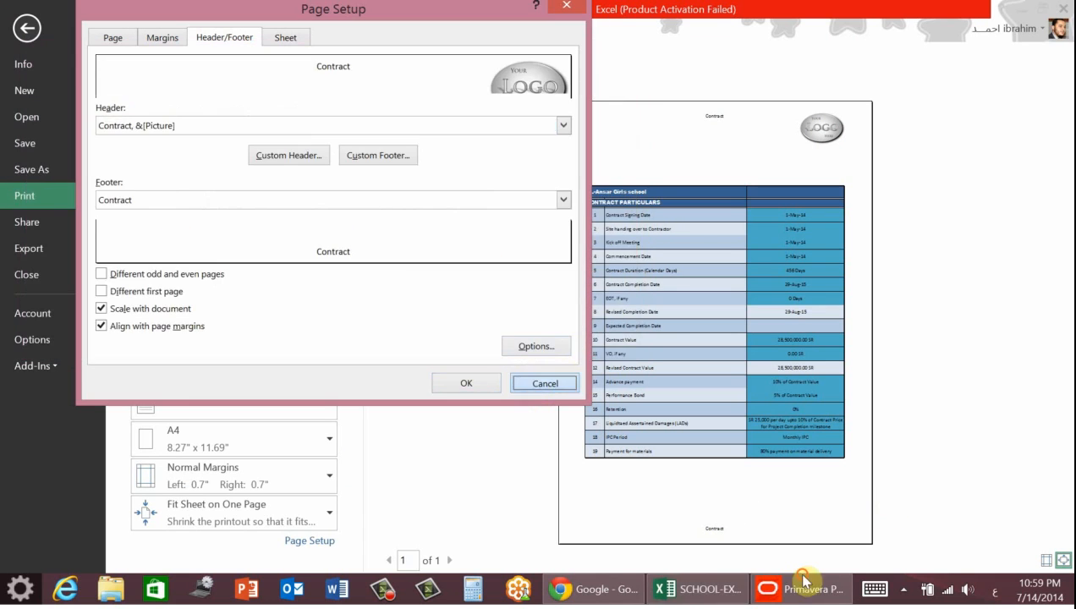
click(544, 383)
click(27, 30)
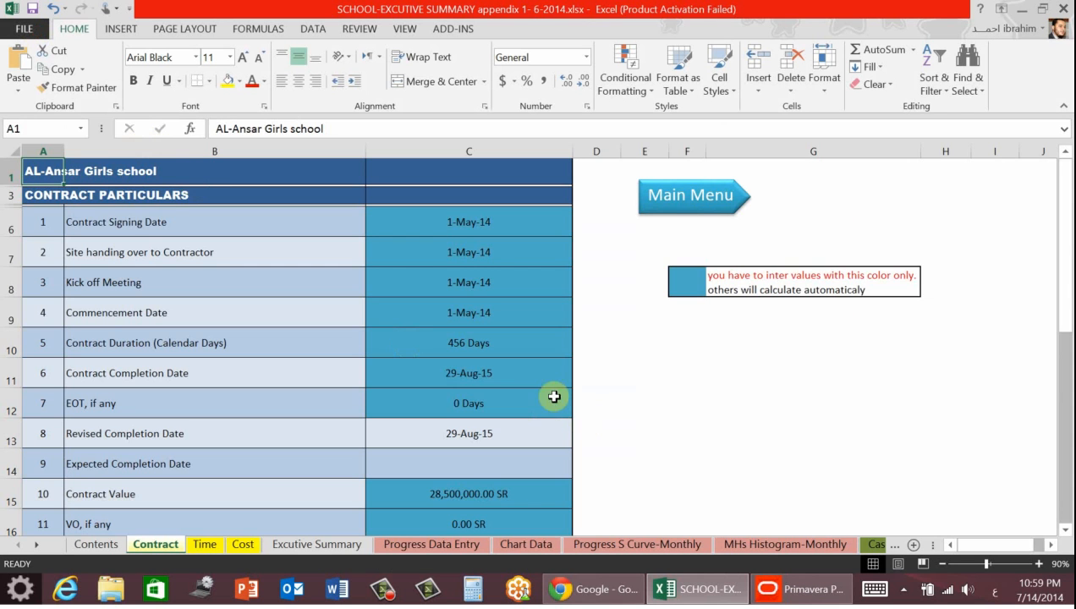
- Link the project title in cell C2 of the Excutive Summary sheet to the school name with =Contract!A1
click(318, 544)
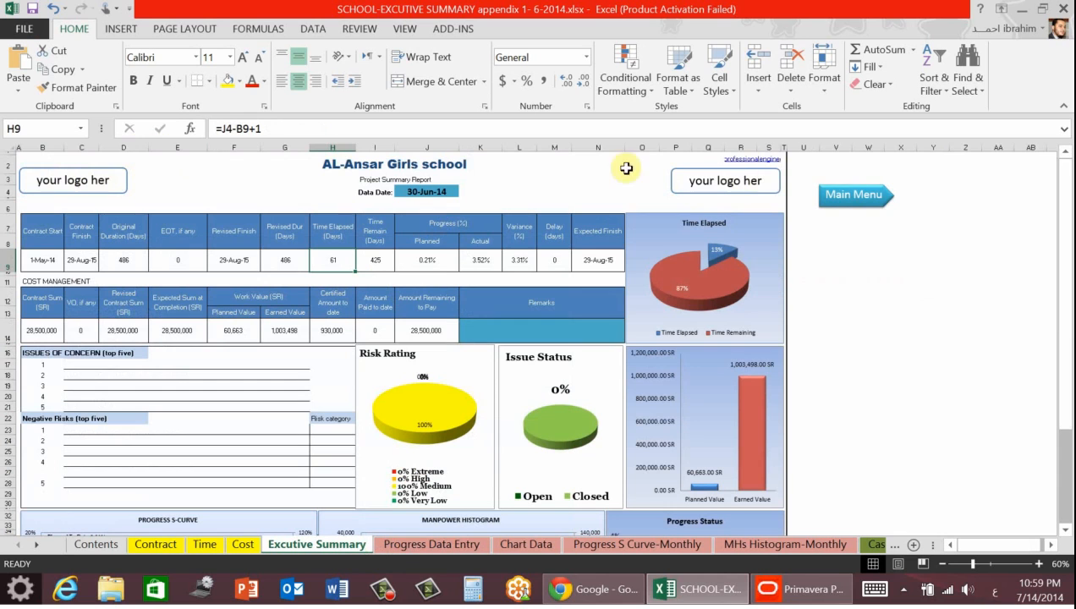
click(402, 166)
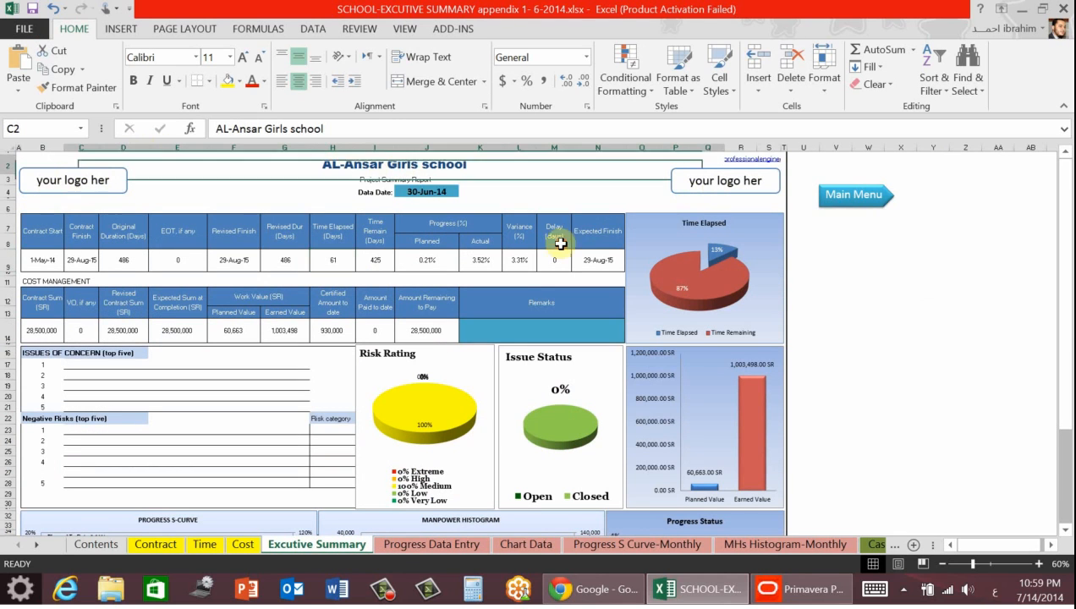
click(365, 198)
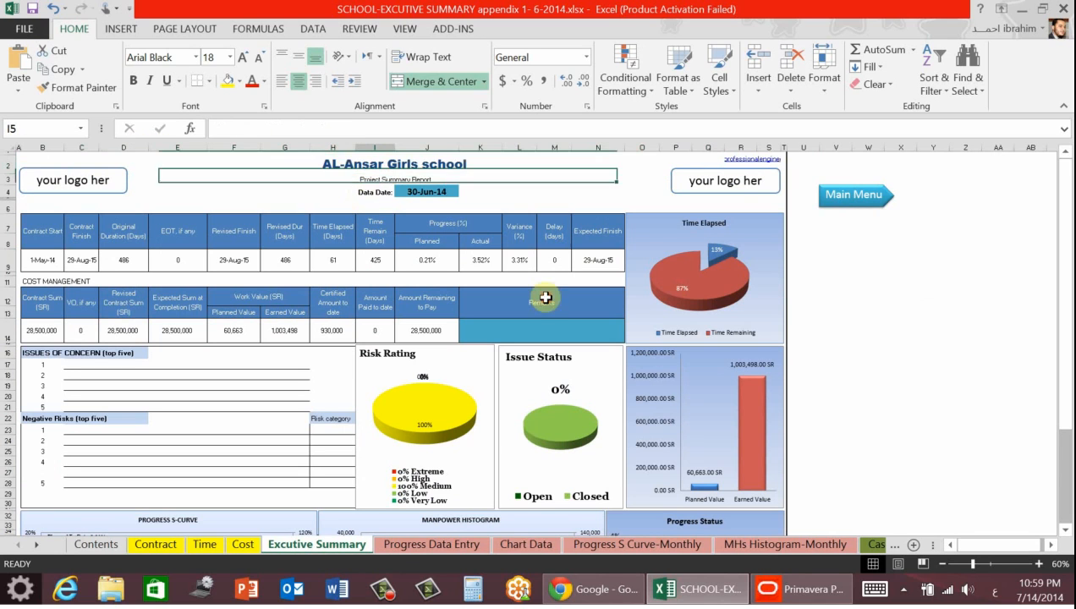
click(350, 164)
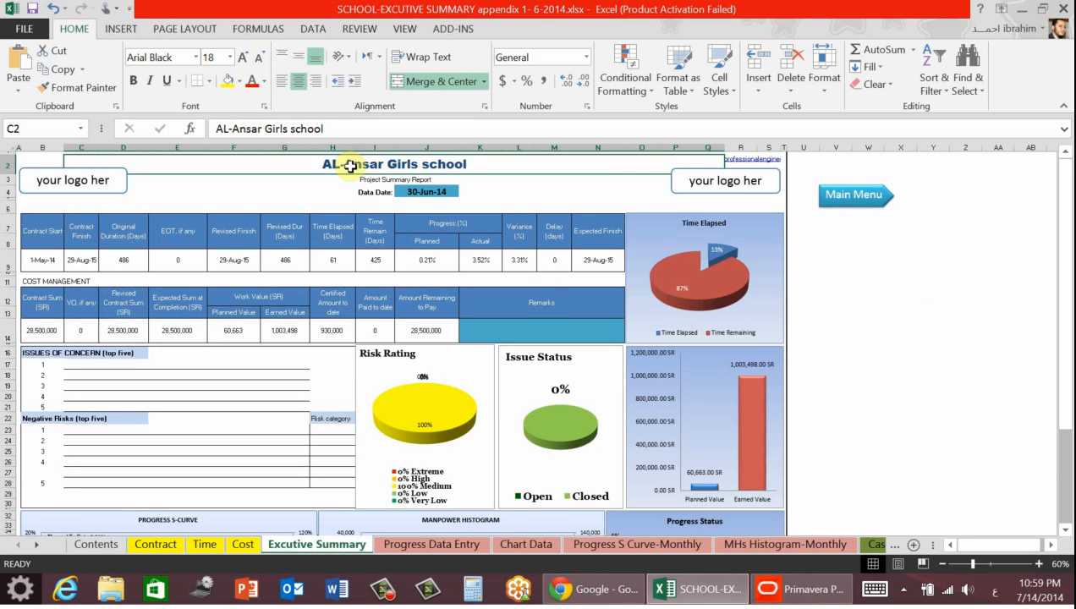
text(=)
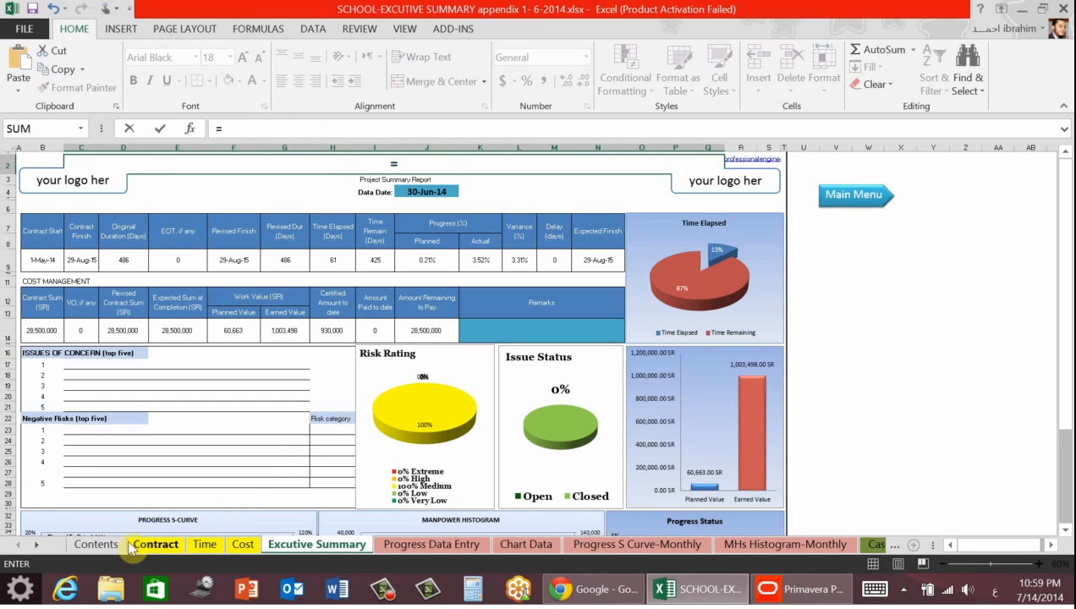
click(154, 544)
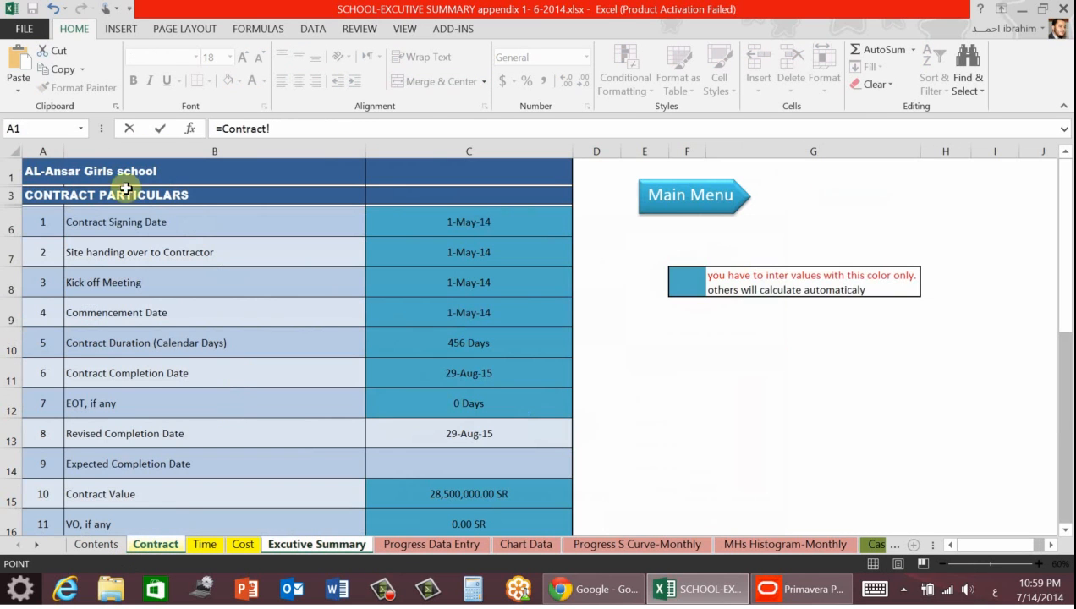
key(Return)
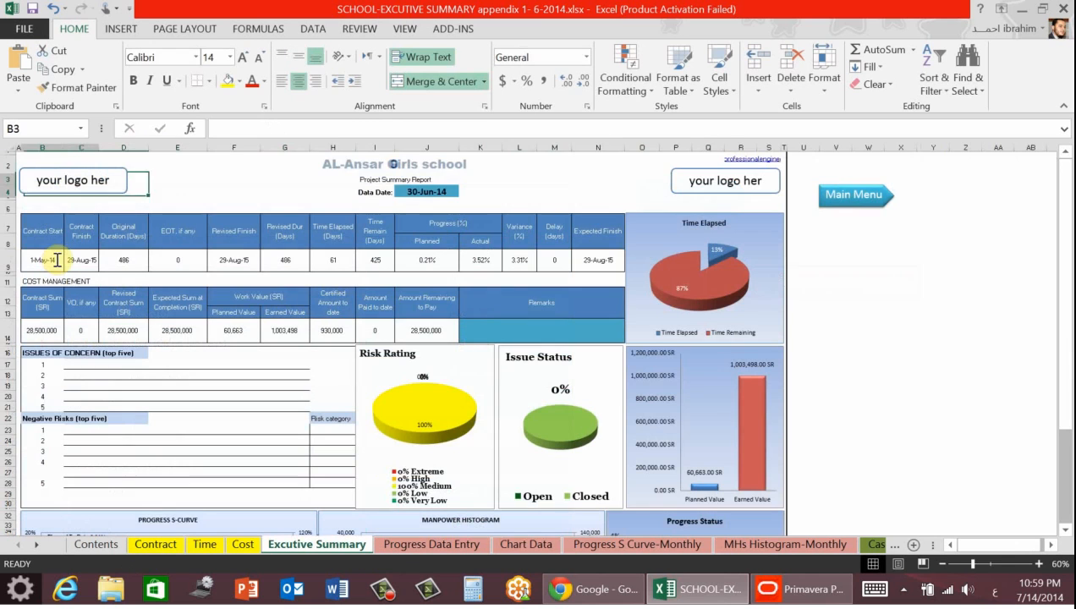
click(312, 164)
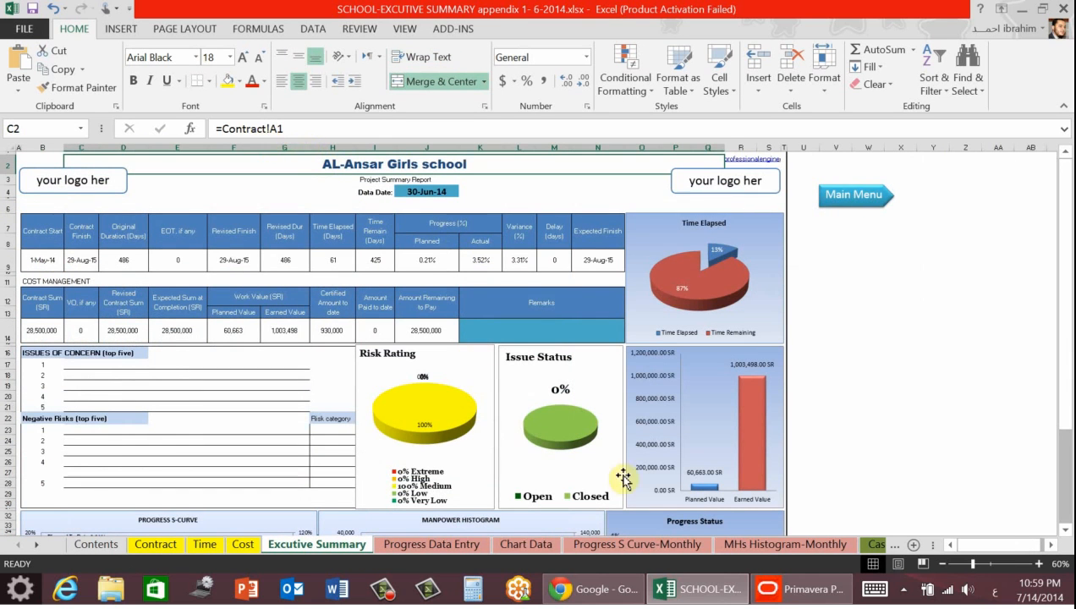
- Inspect the formula of date cell B1 on the Progress Data Entry sheet, and return to the Excutive Summary
click(431, 544)
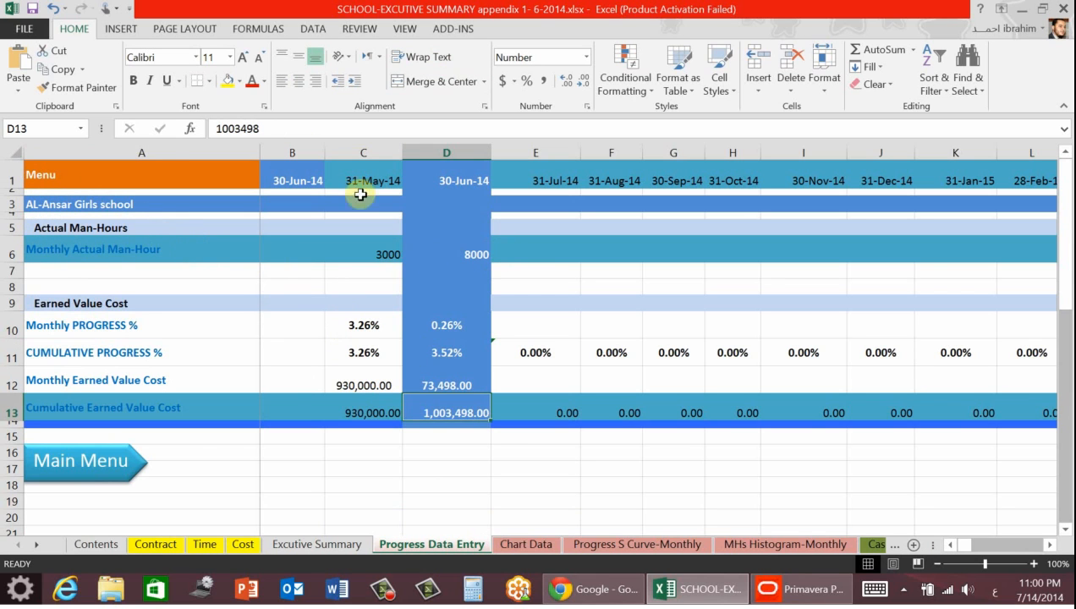
click(305, 173)
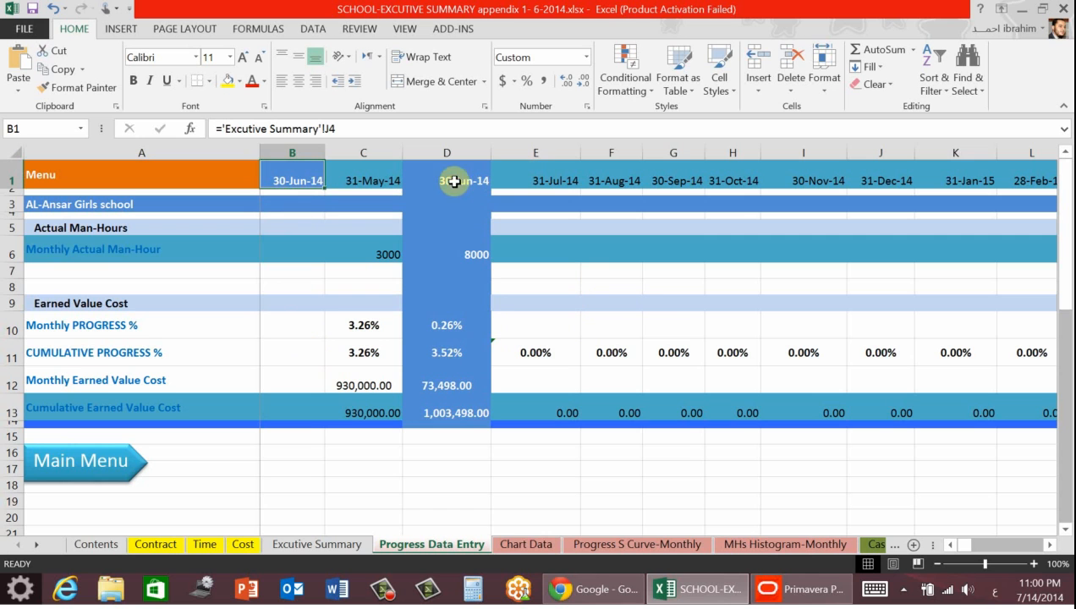
click(316, 544)
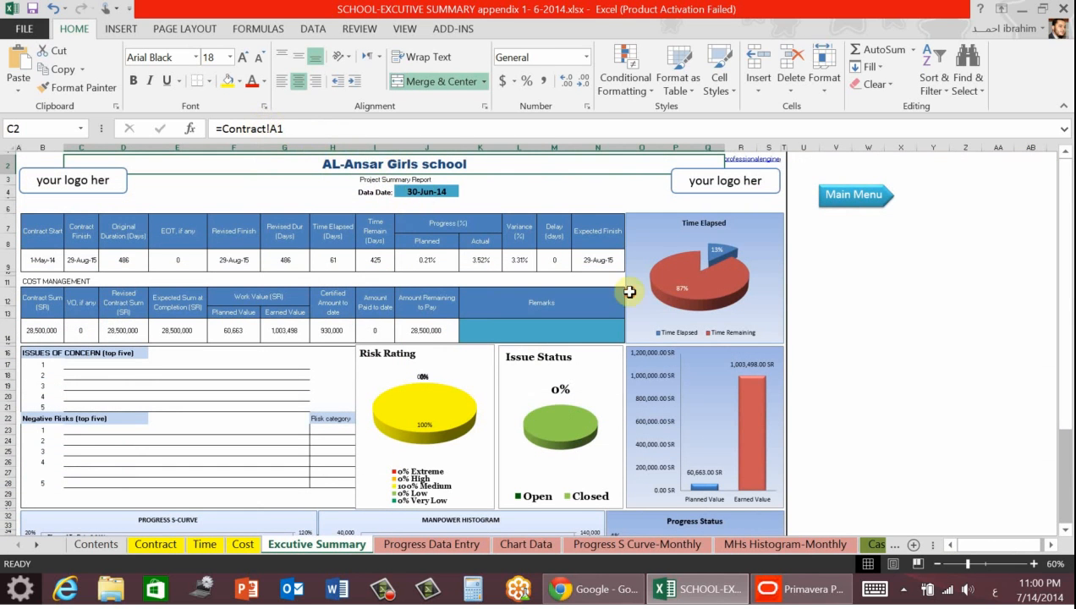
- Set the Data Date on the Excutive Summary sheet to 7/31/2014
click(423, 193)
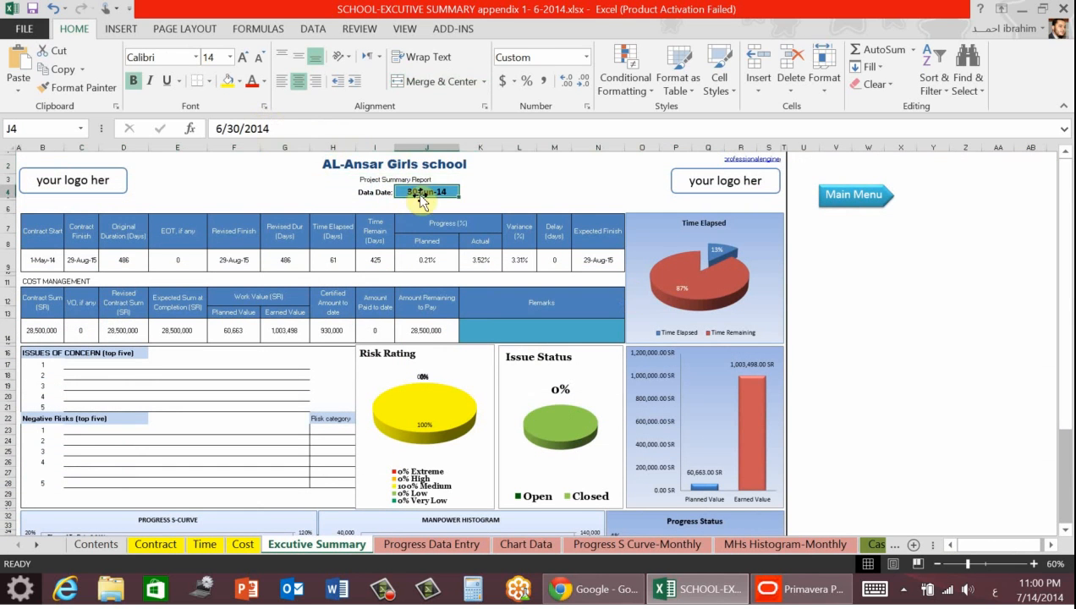
click(240, 128)
key(BackSpace)
text(1)
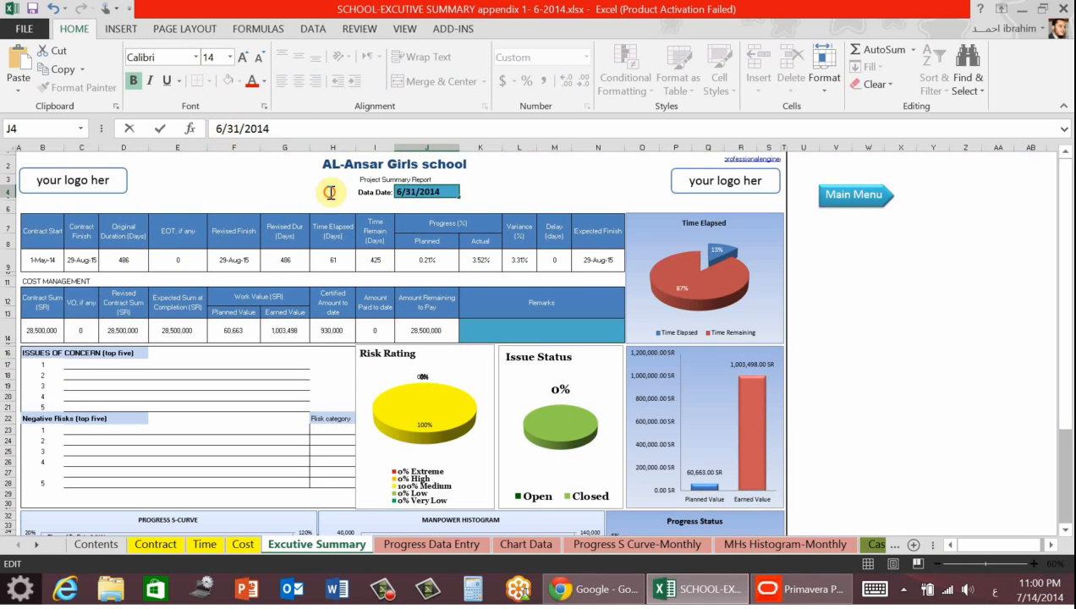
key(BackSpace)
text(7)
click(166, 128)
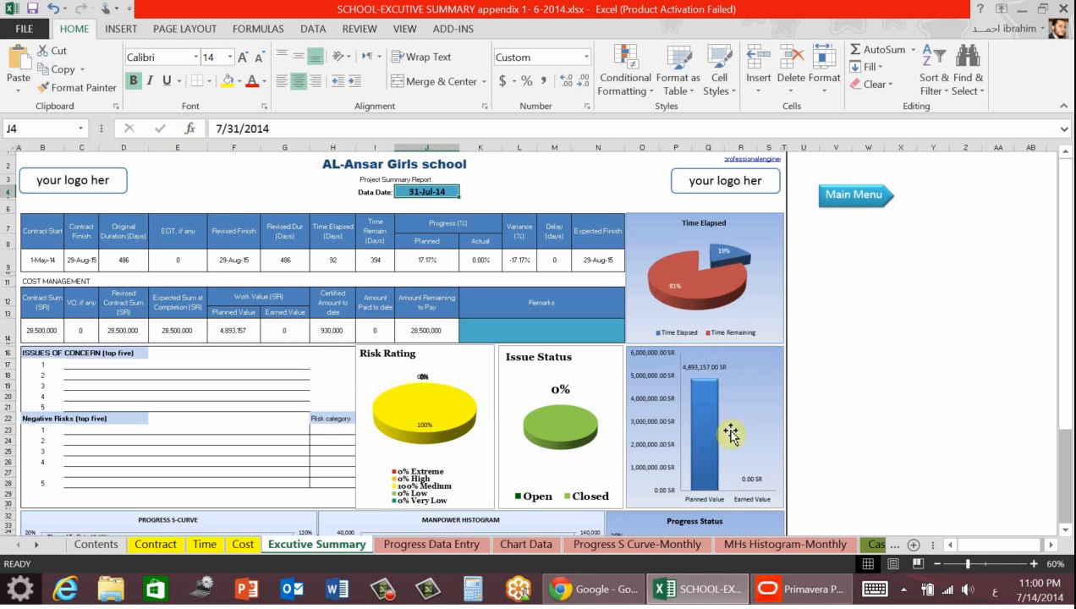
- Check which month column is highlighted on the Progress Data Entry sheet, and undo the Data Date change on the Excutive Summary
click(428, 544)
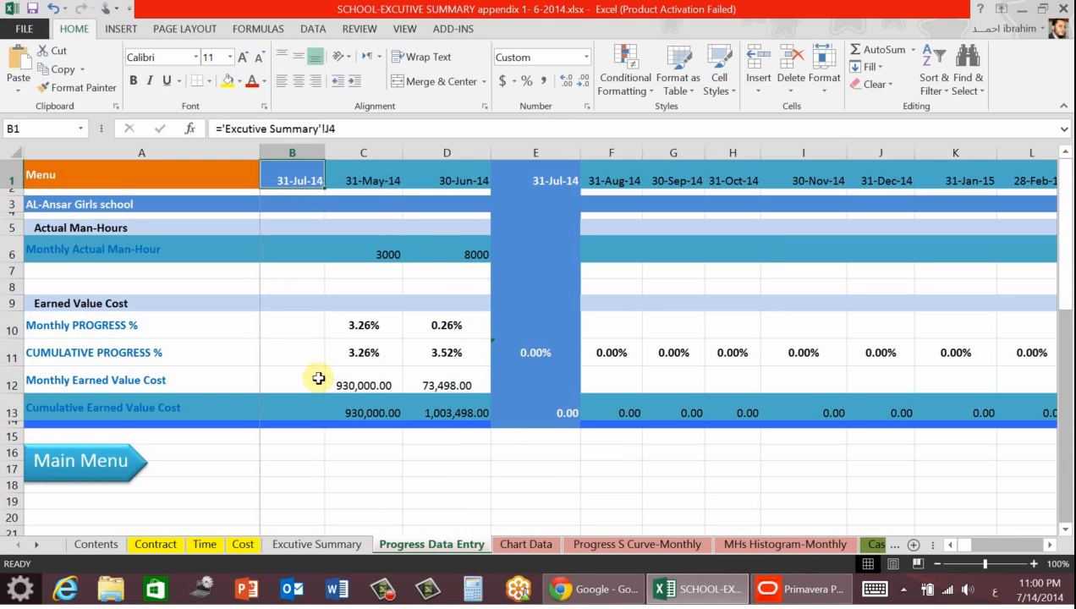
key(ctrl+Page_Up)
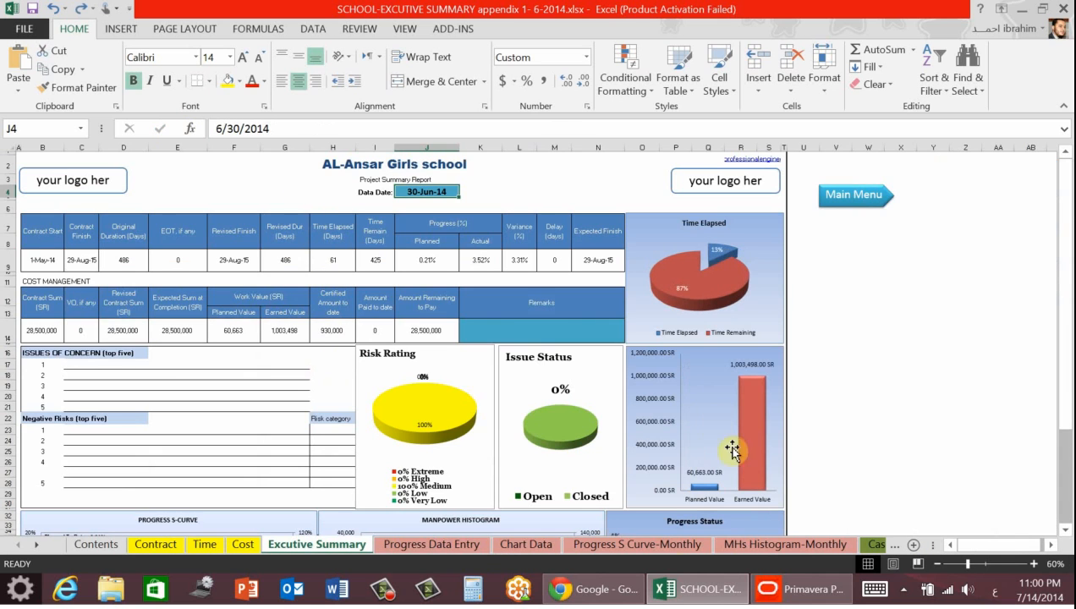
- Inspect the May and June 2014 actual man-hours and the month headers on the Progress Data Entry sheet
click(445, 544)
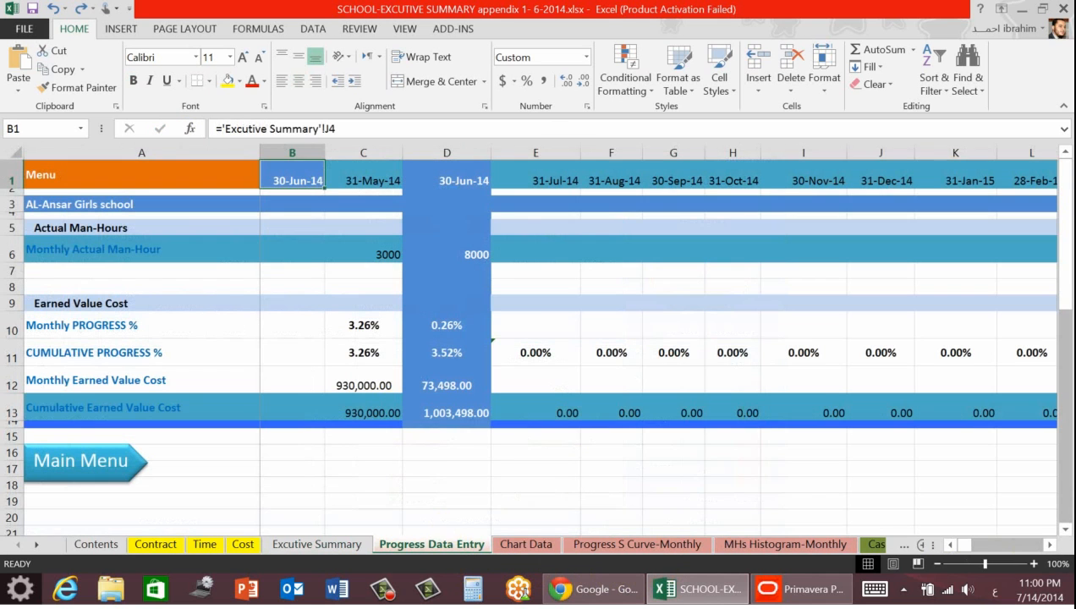
click(365, 253)
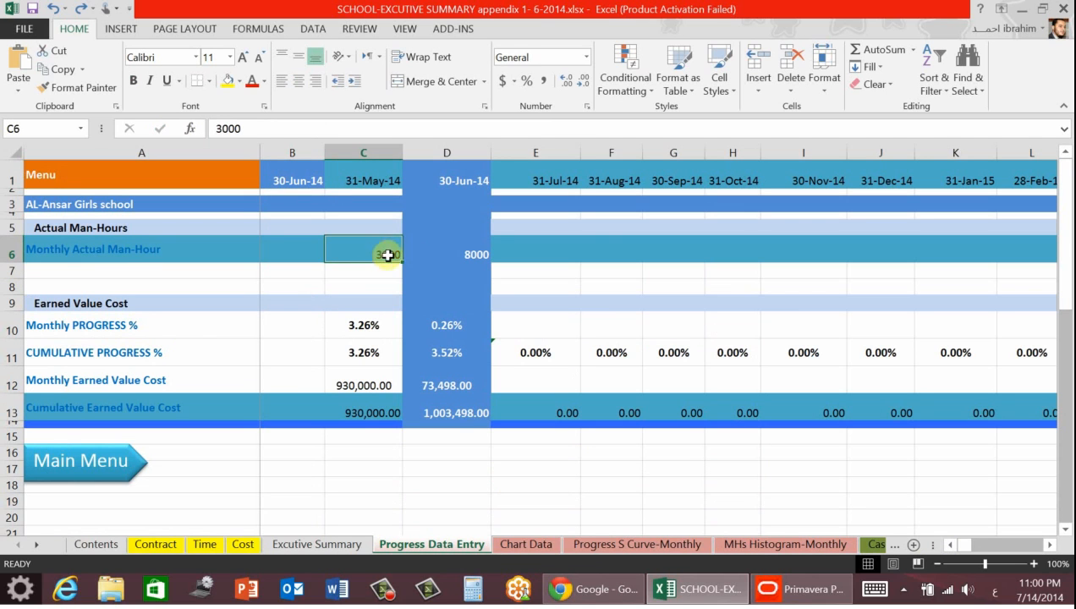
click(453, 253)
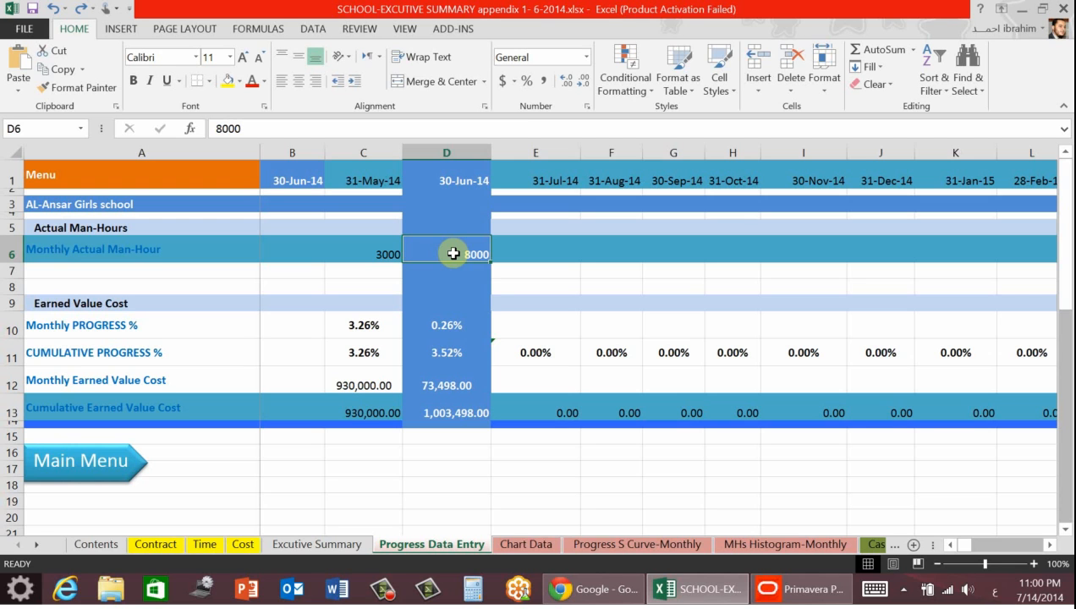
click(393, 180)
click(444, 173)
click(516, 174)
click(384, 181)
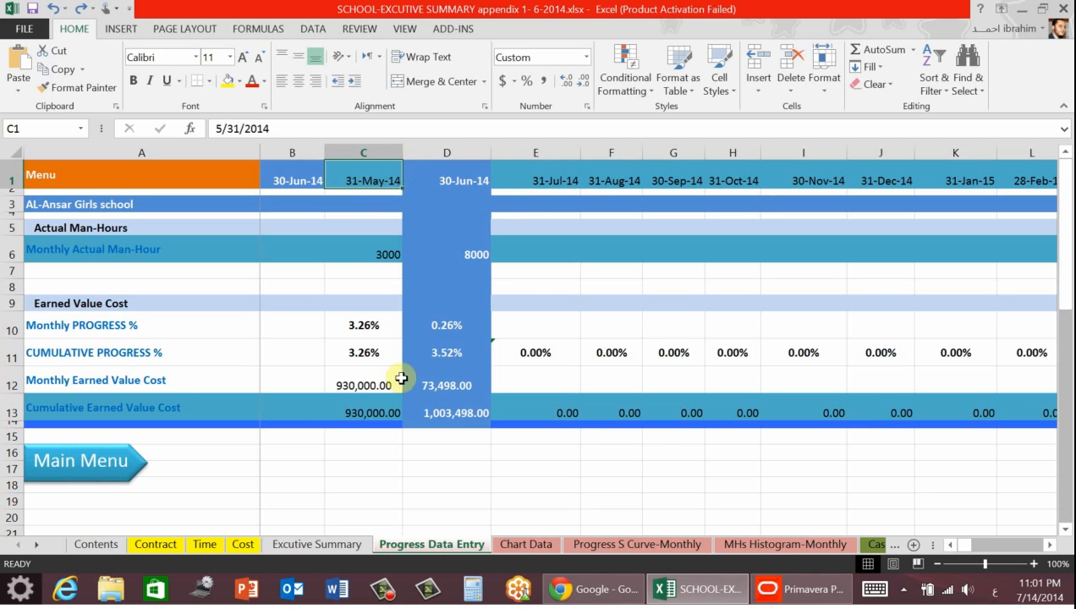
- Compare the Cumulative Earned Value Cost entries for May and June 2014 in row 13
click(366, 413)
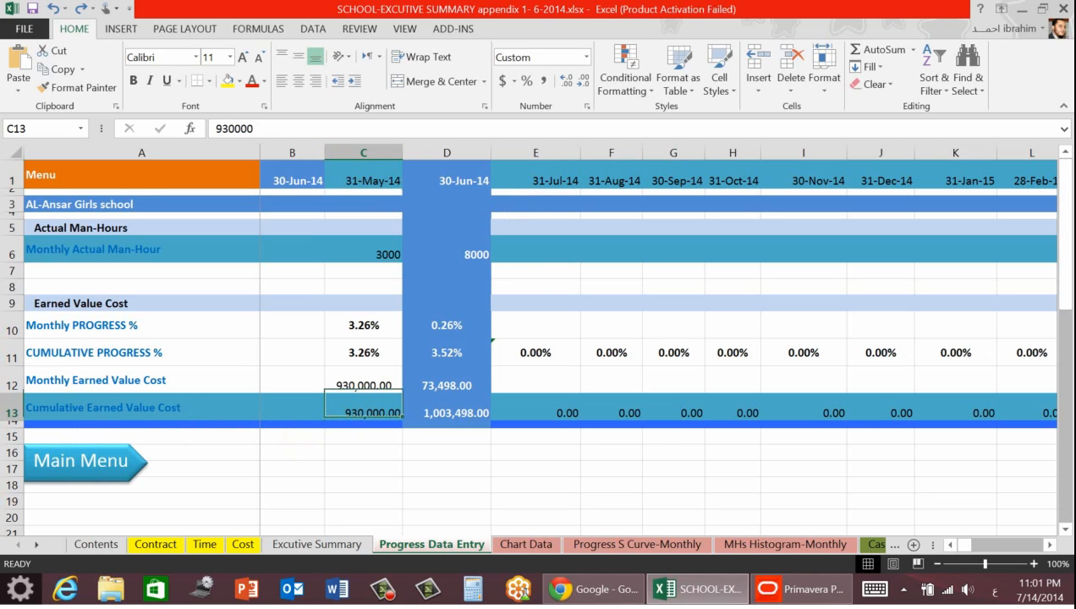
click(442, 413)
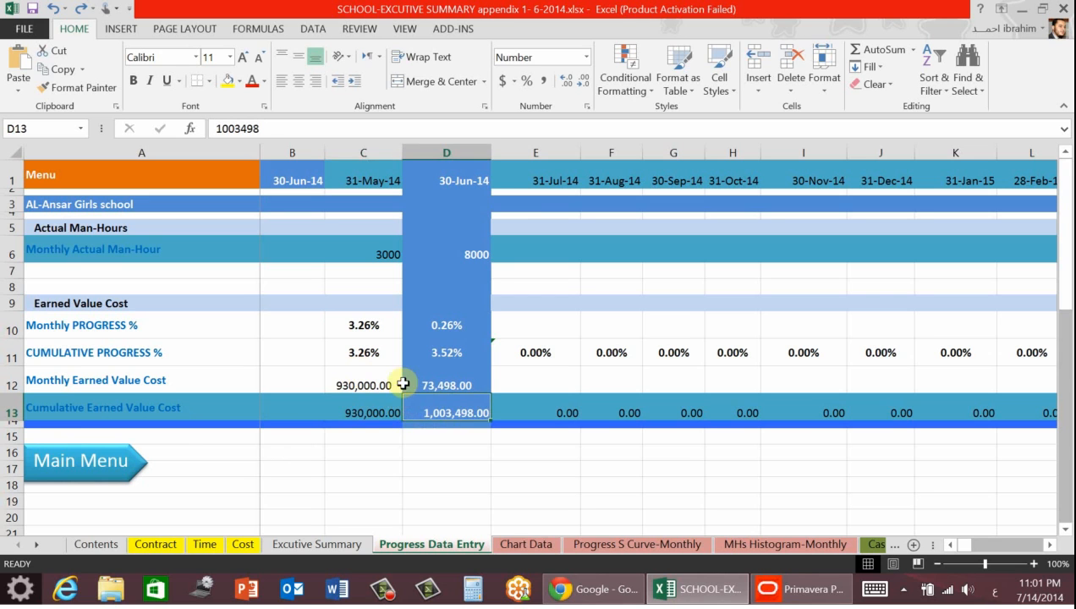
click(374, 403)
click(415, 408)
click(388, 411)
click(430, 411)
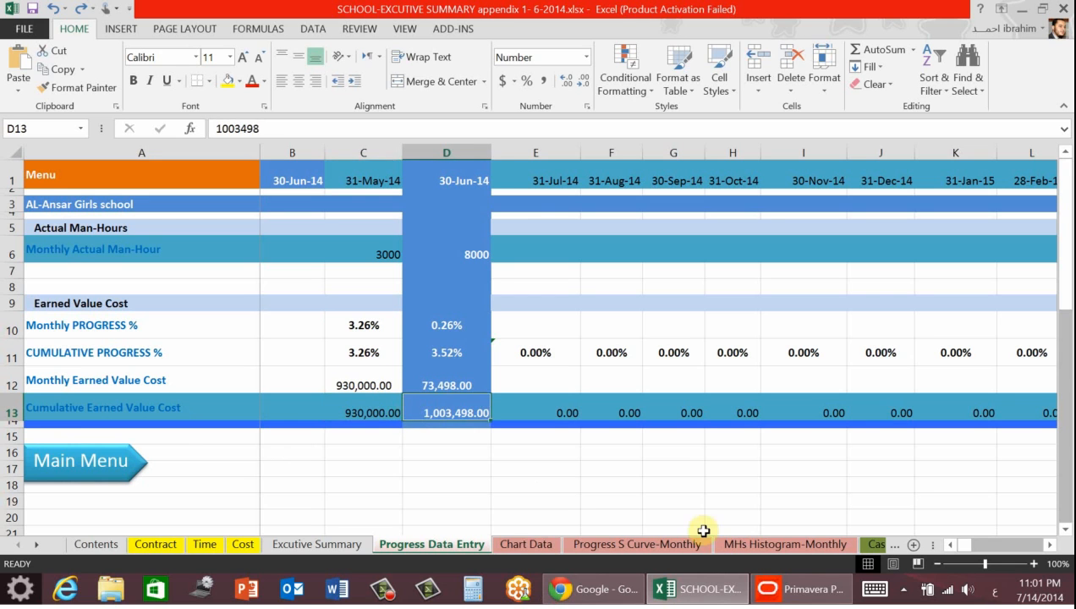
- Locate the ARAMCO-OME project's Earned Value Cost in Primavera P6, and return to July's cumulative earned value cell E13 in Excel
click(801, 590)
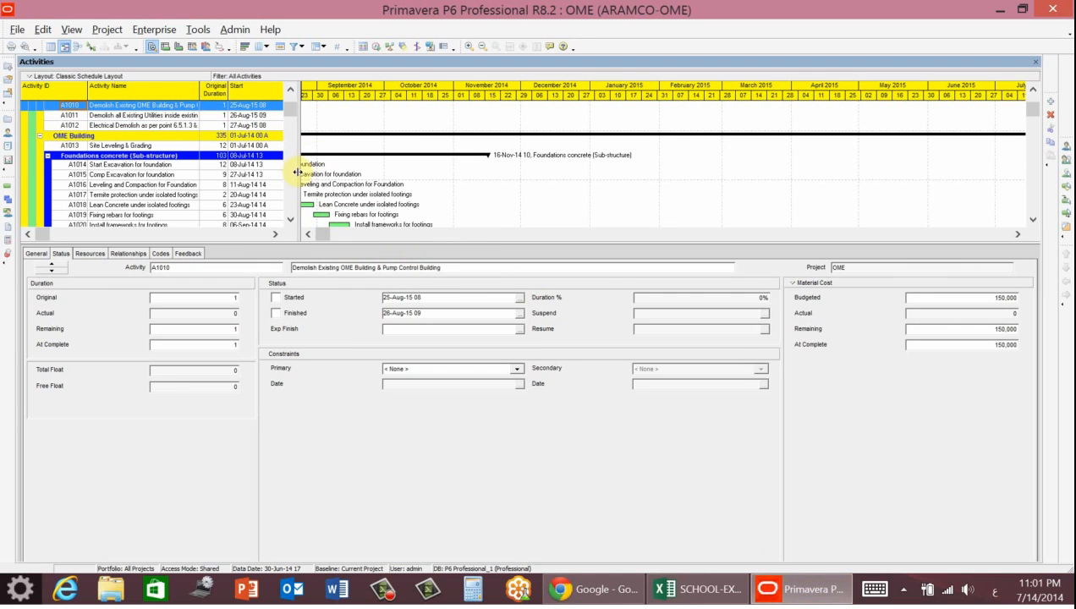
drag(298, 173, 674, 205)
scroll(616, 137, up, 2)
scroll(620, 135, up, 4)
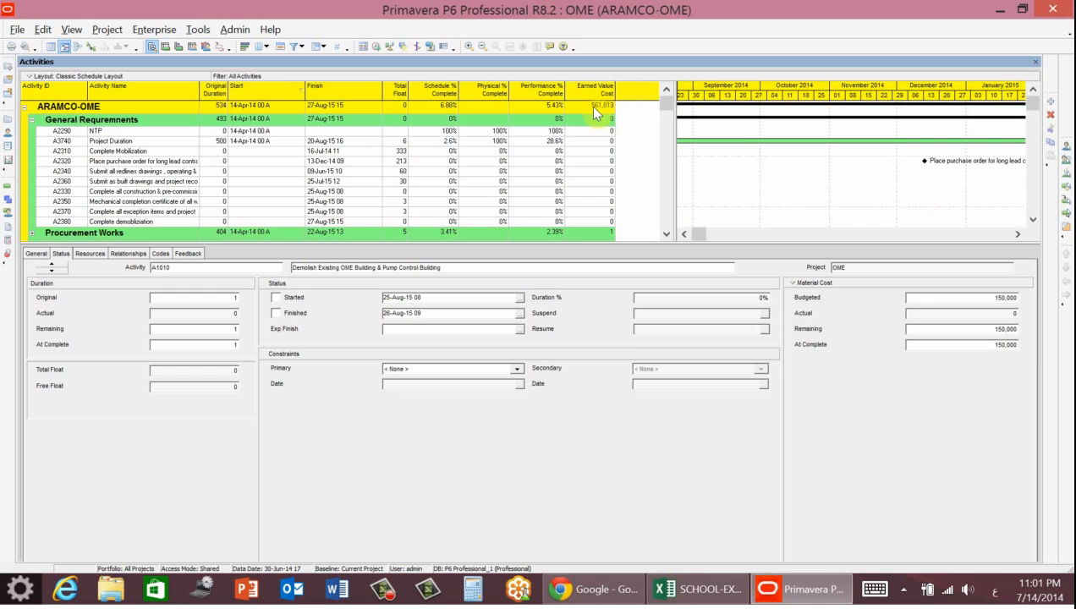
click(595, 106)
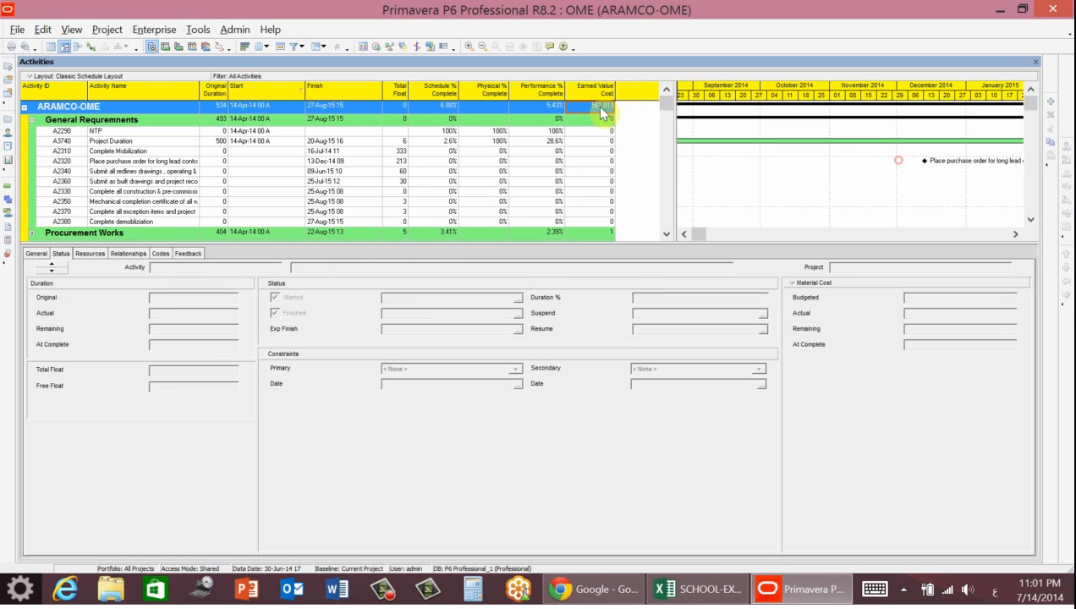
click(695, 589)
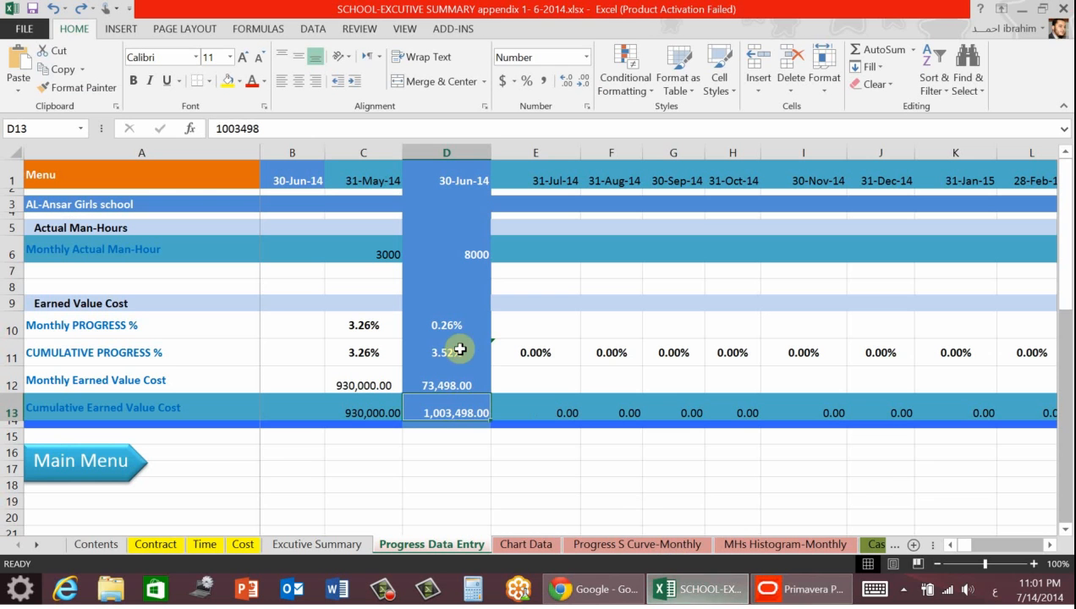
click(538, 413)
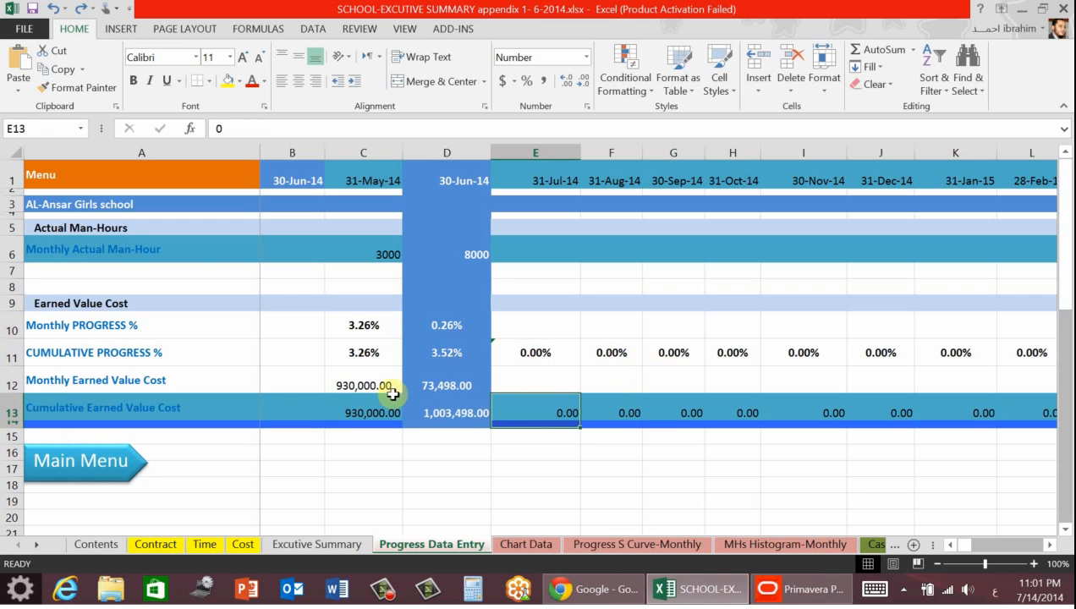
- Inspect the monthly planned manhours for May and June 2014 on the Chart Data sheet
click(525, 544)
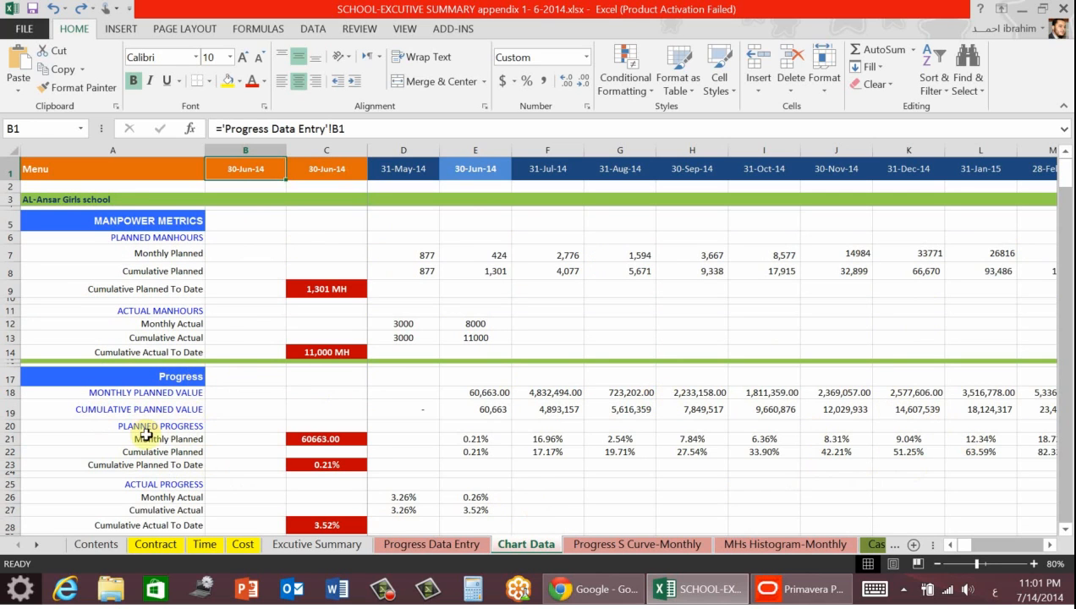
click(412, 254)
click(470, 259)
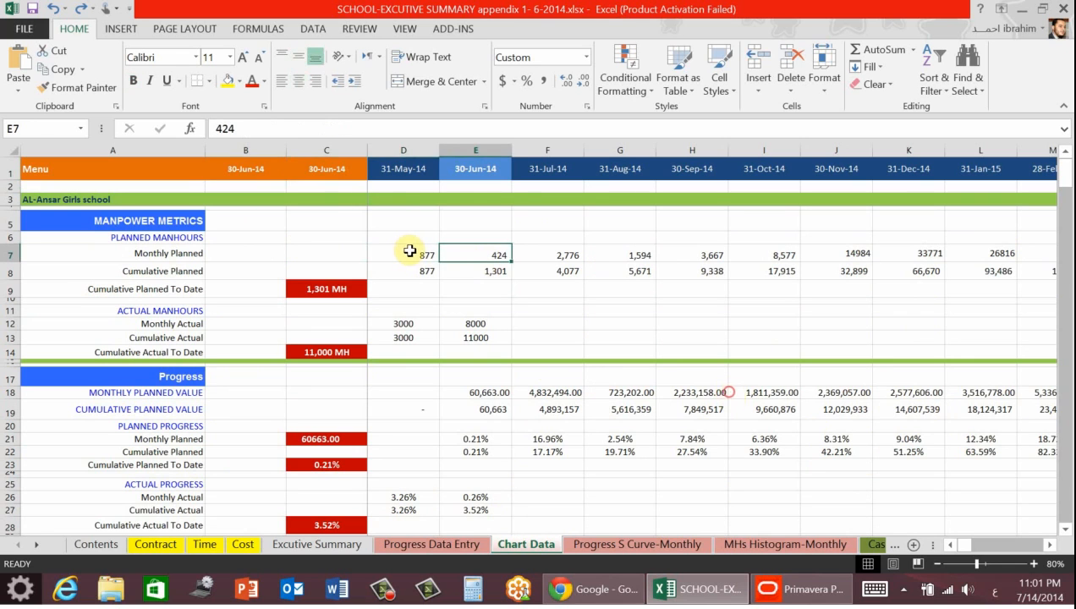
click(392, 256)
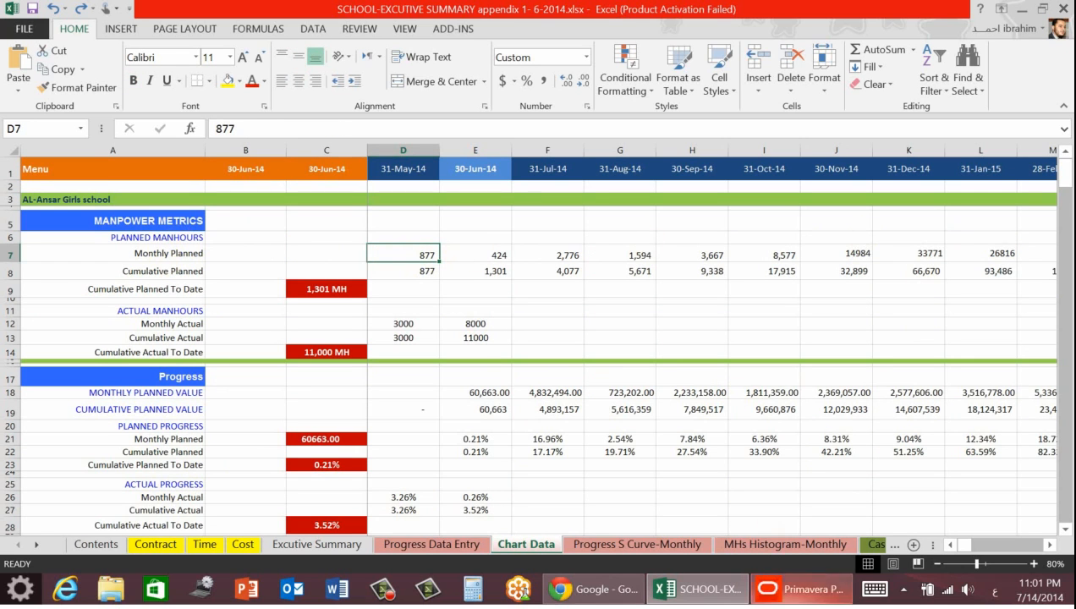
- Switch to Primavera P6, show the activity usage spreadsheet, and narrow the activity table to widen the time-phased area
click(783, 590)
click(166, 47)
drag(675, 261, 315, 254)
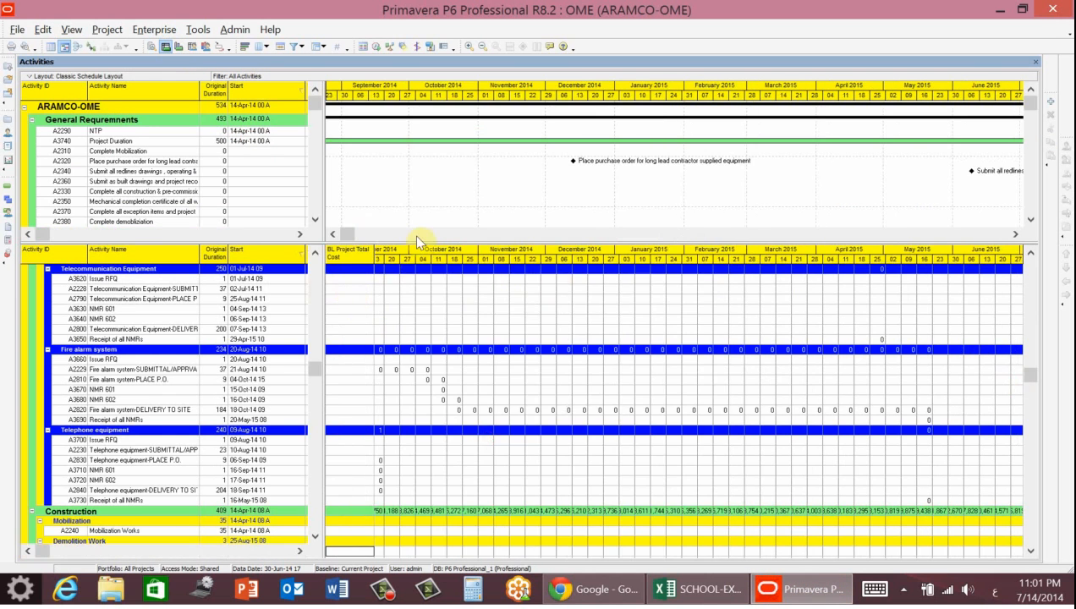
- Replace the usage spreadsheet's BL Project Total Cost field with the time-interval Budgeted Labor Units field
right_click(356, 256)
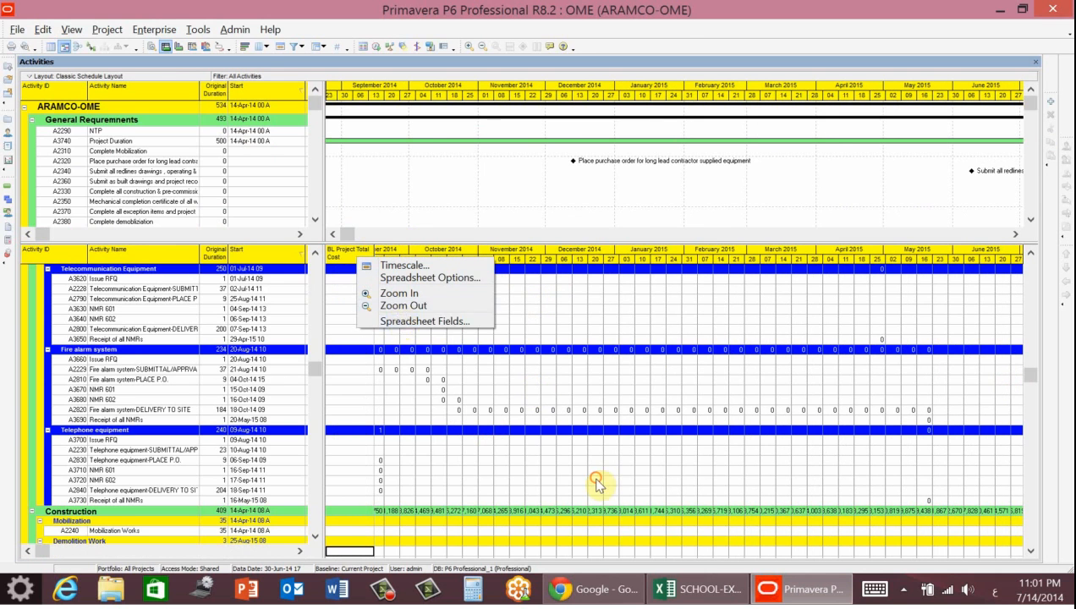
click(425, 320)
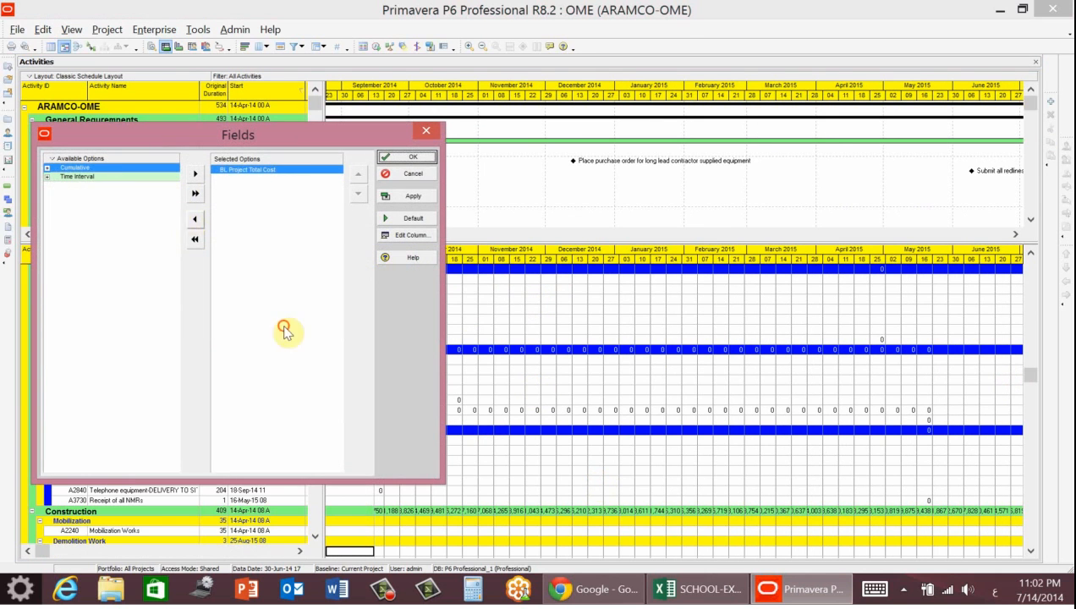
click(193, 222)
drag(172, 188, 203, 457)
double_click(74, 452)
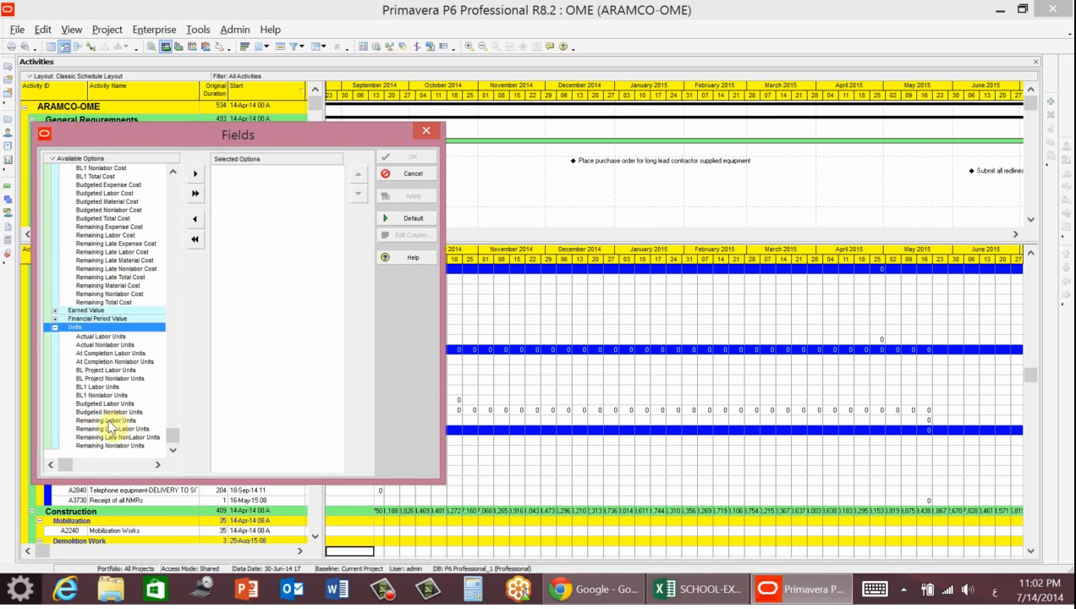
click(105, 420)
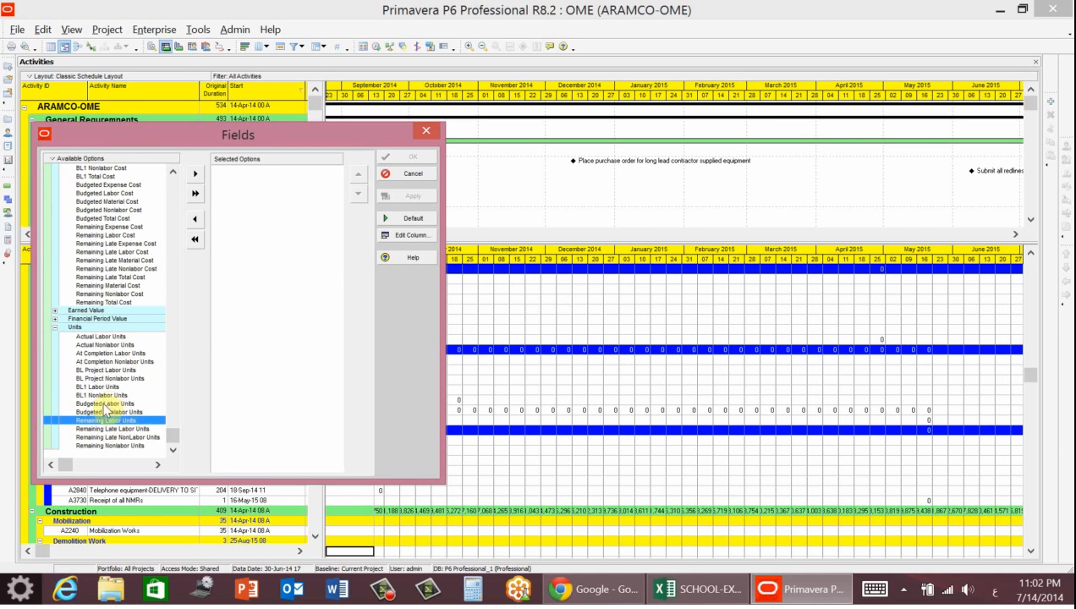
click(106, 404)
click(194, 173)
click(427, 195)
click(430, 173)
- Set the timescale's date interval to Year/Month
drag(1031, 376, 1033, 257)
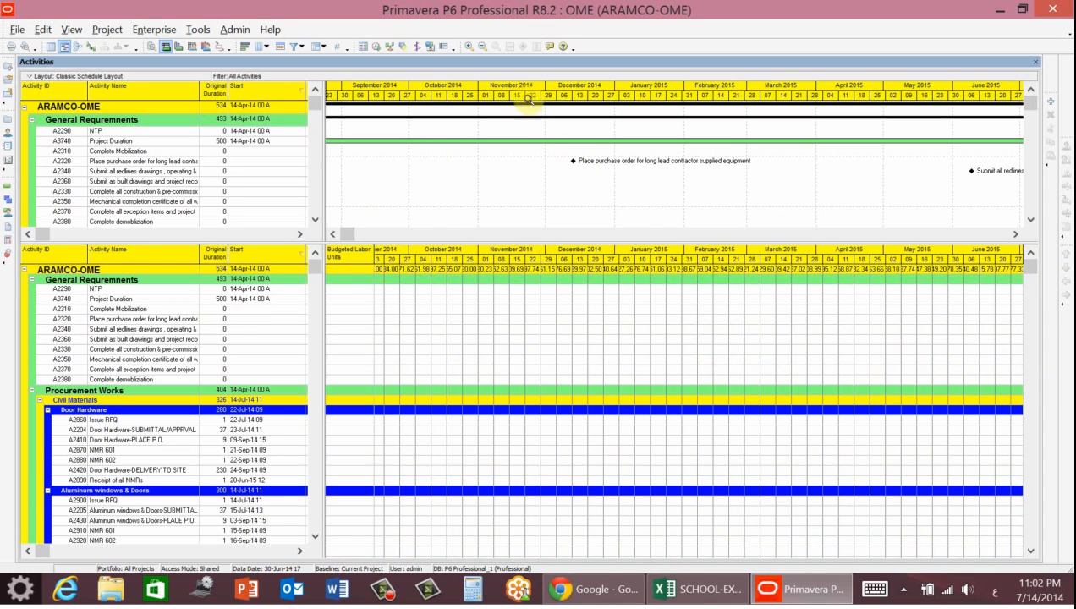
right_click(578, 254)
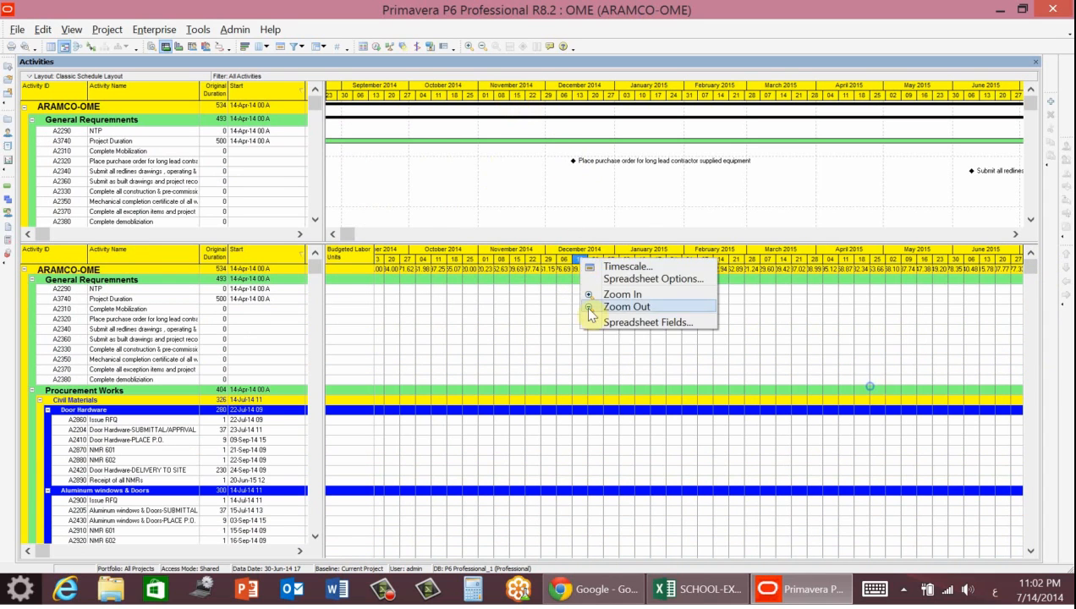
click(597, 266)
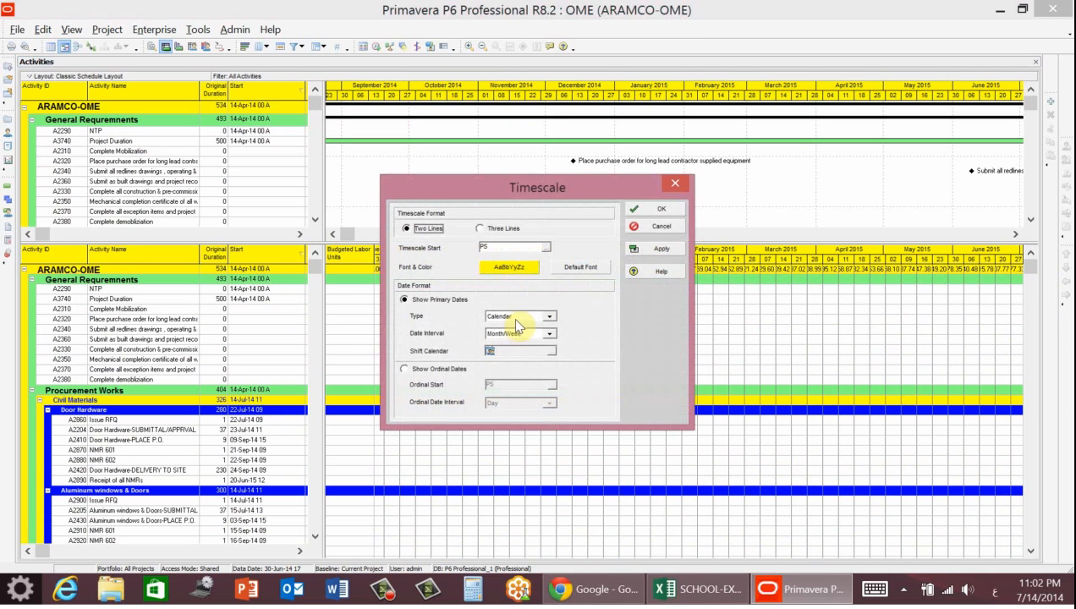
click(520, 335)
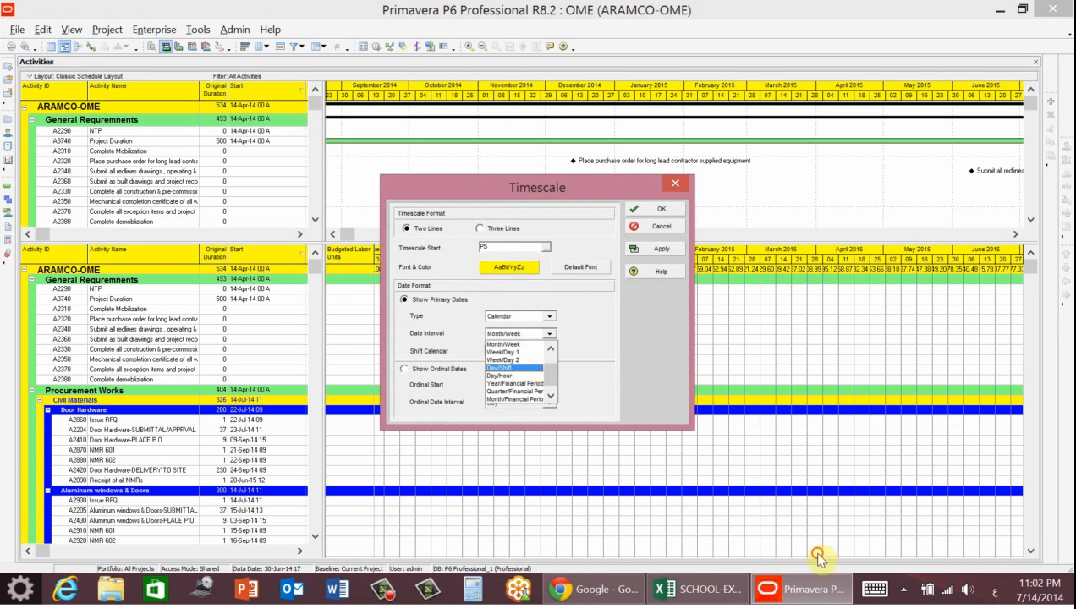
drag(550, 372, 549, 353)
click(504, 351)
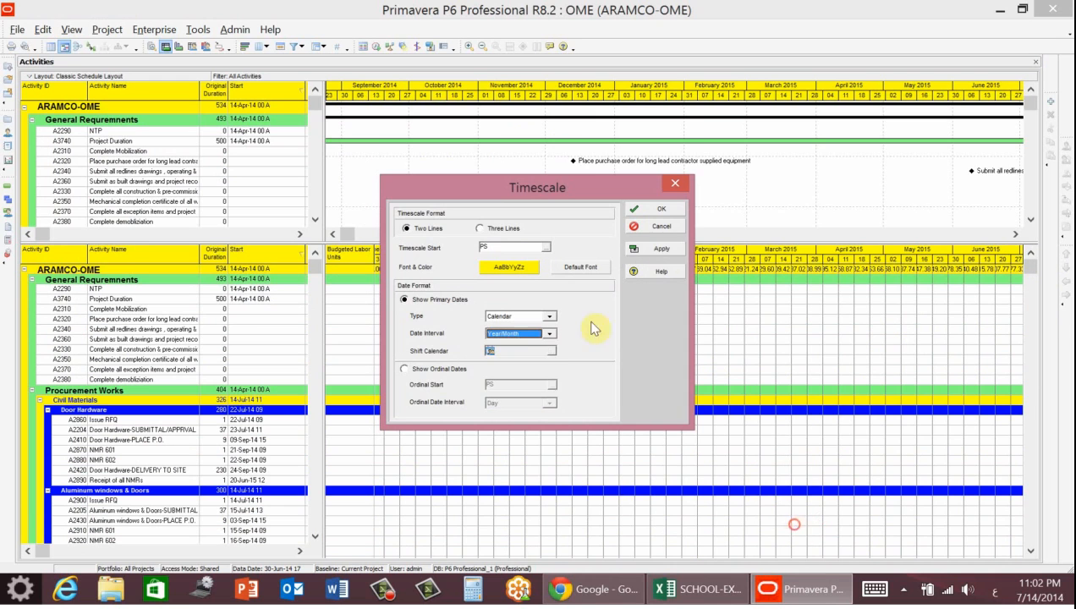
click(658, 249)
click(663, 210)
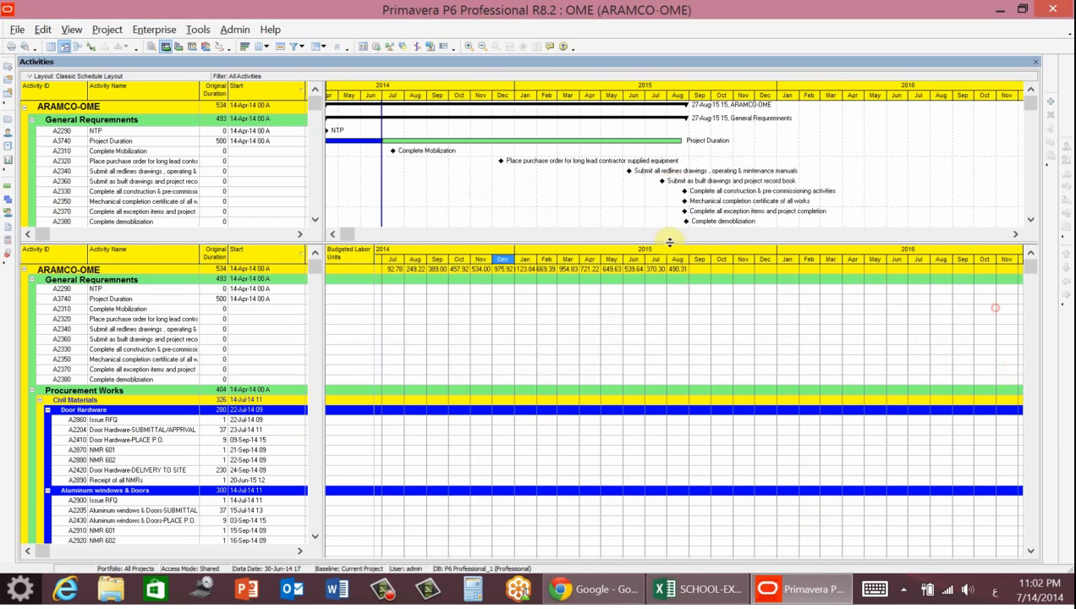
- Select the ARAMCO-OME row in the usage spreadsheet and create a blank Excel workbook for its monthly values
click(556, 269)
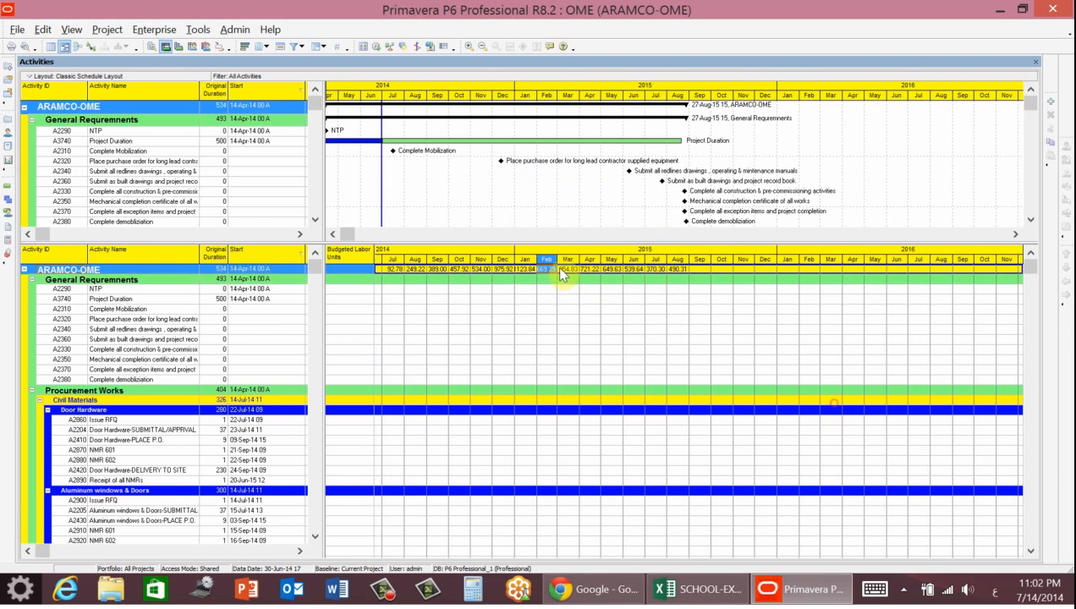
click(567, 265)
right_click(702, 596)
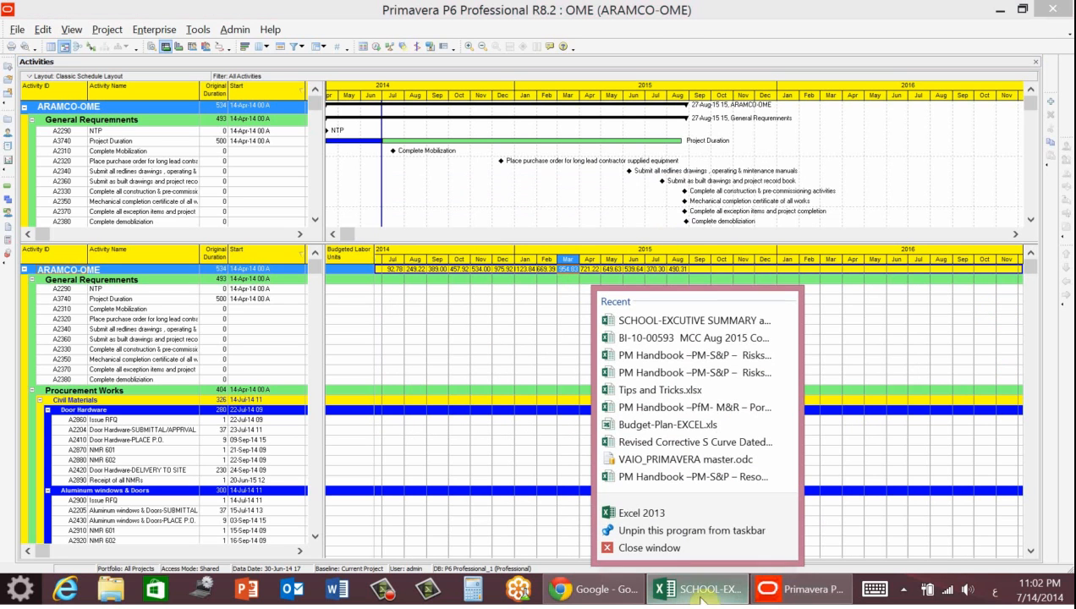
click(685, 513)
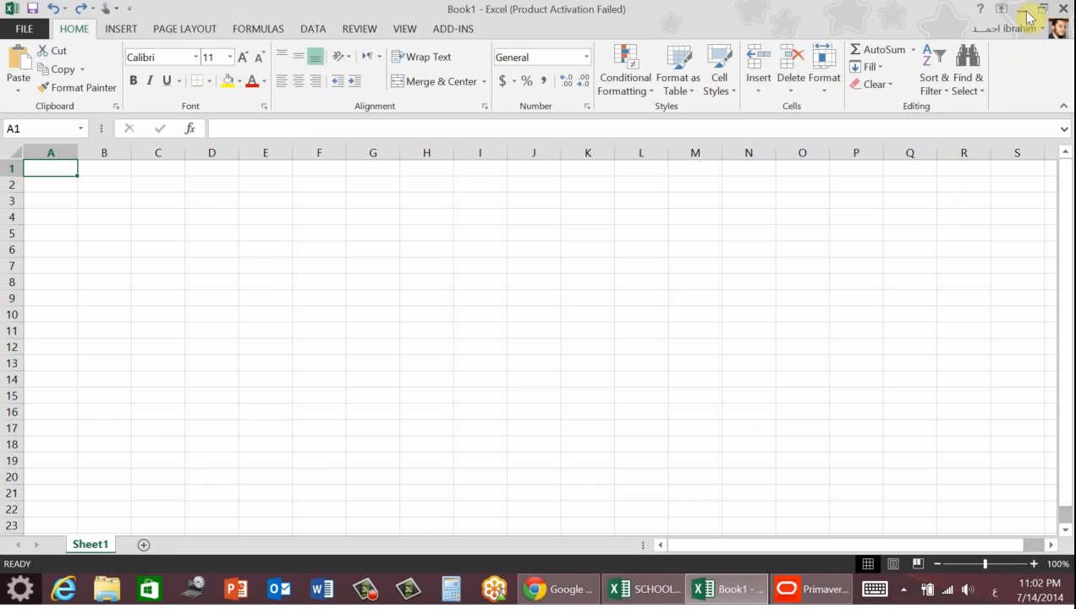
click(1024, 11)
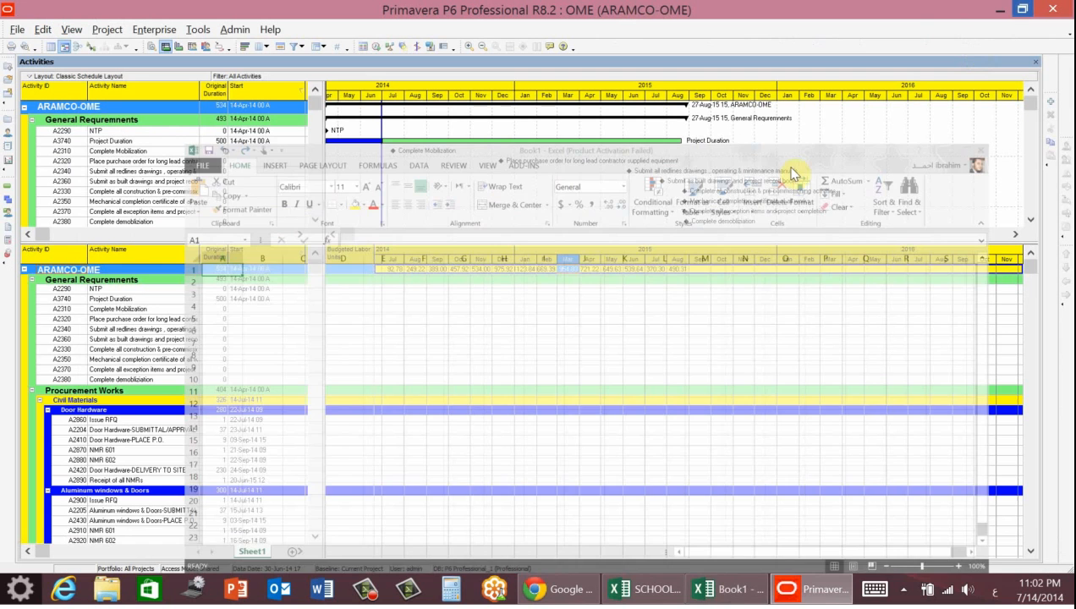
- Copy the ARAMCO-OME row from the P6 usage spreadsheet and paste it into Book1 starting at cell H8
right_click(117, 272)
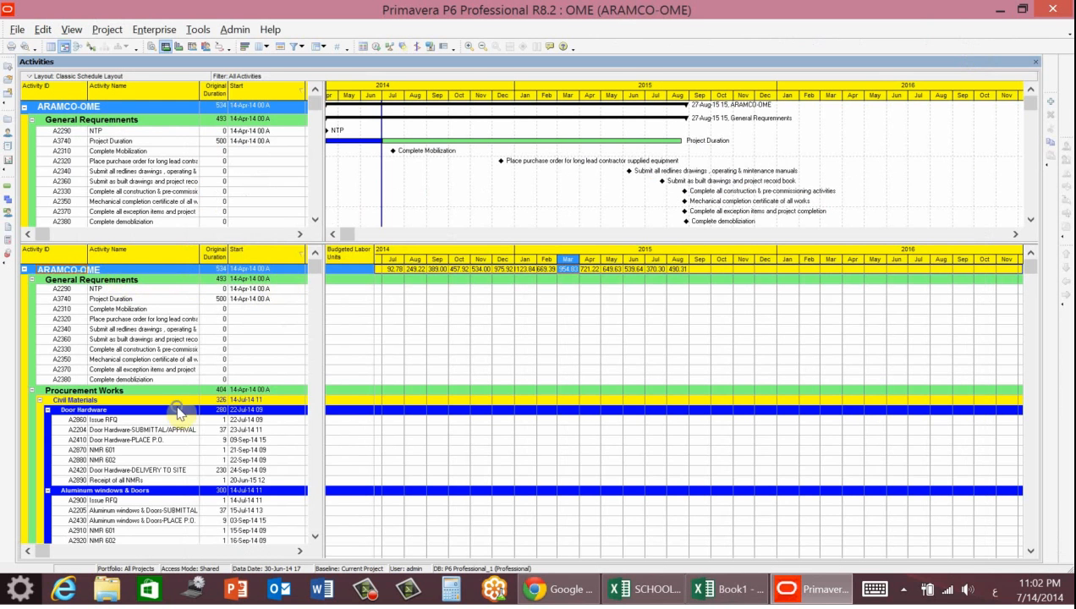
click(142, 308)
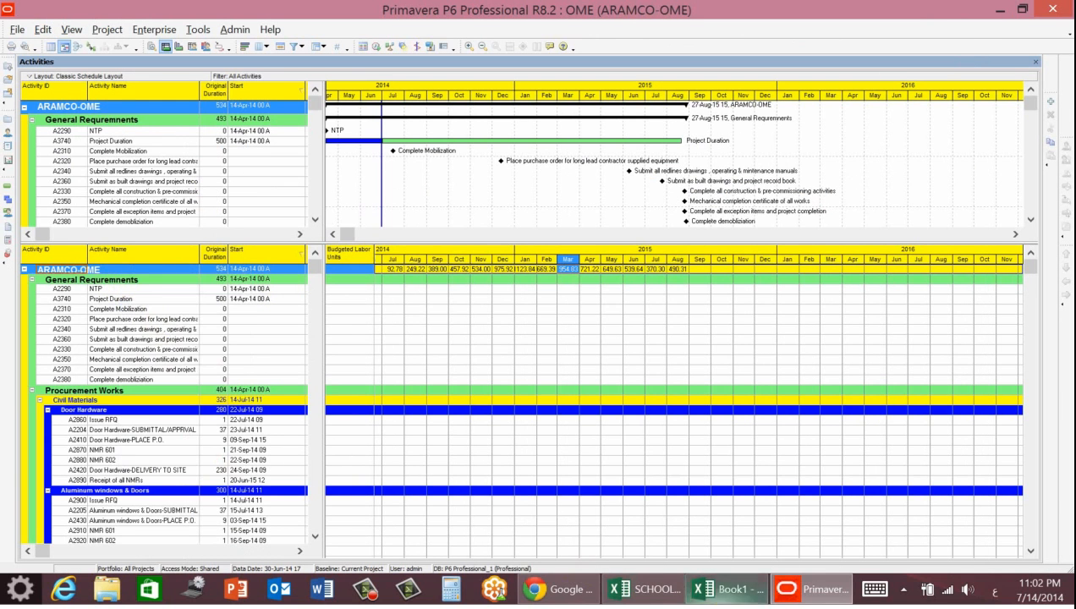
click(725, 589)
key(shift+F10)
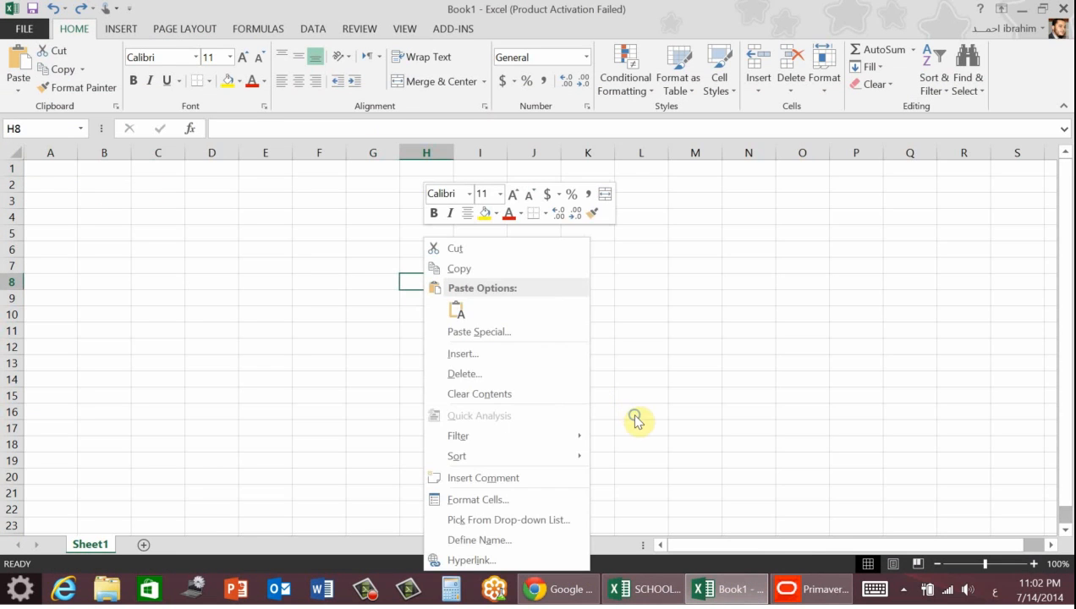
click(457, 308)
- Review the pasted monthly labor units in row 9 and select the August to October 2014 values
drag(798, 545, 1038, 535)
click(709, 301)
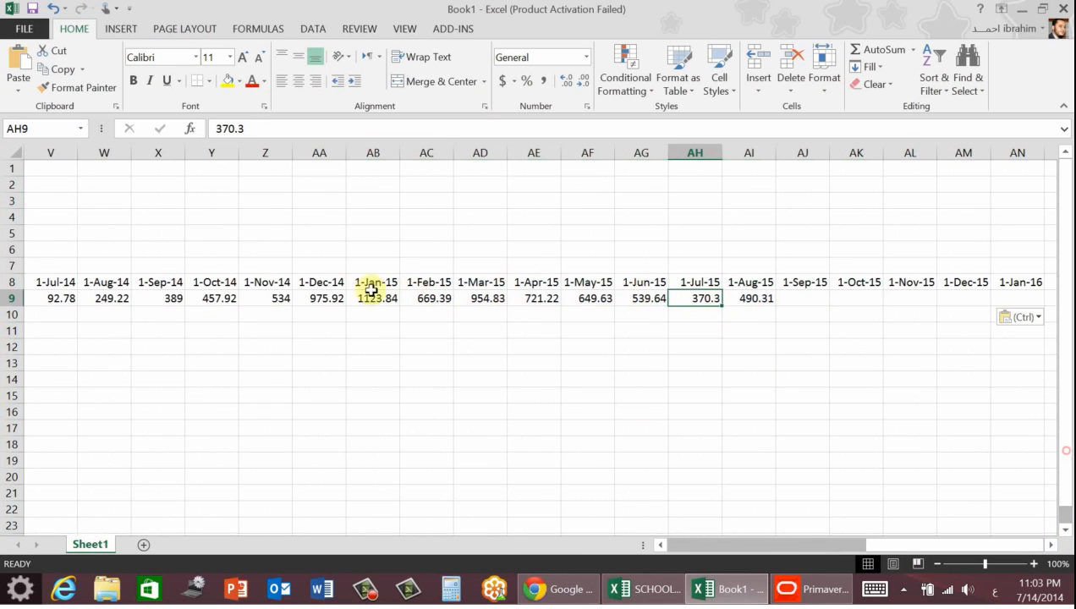
drag(104, 303, 197, 301)
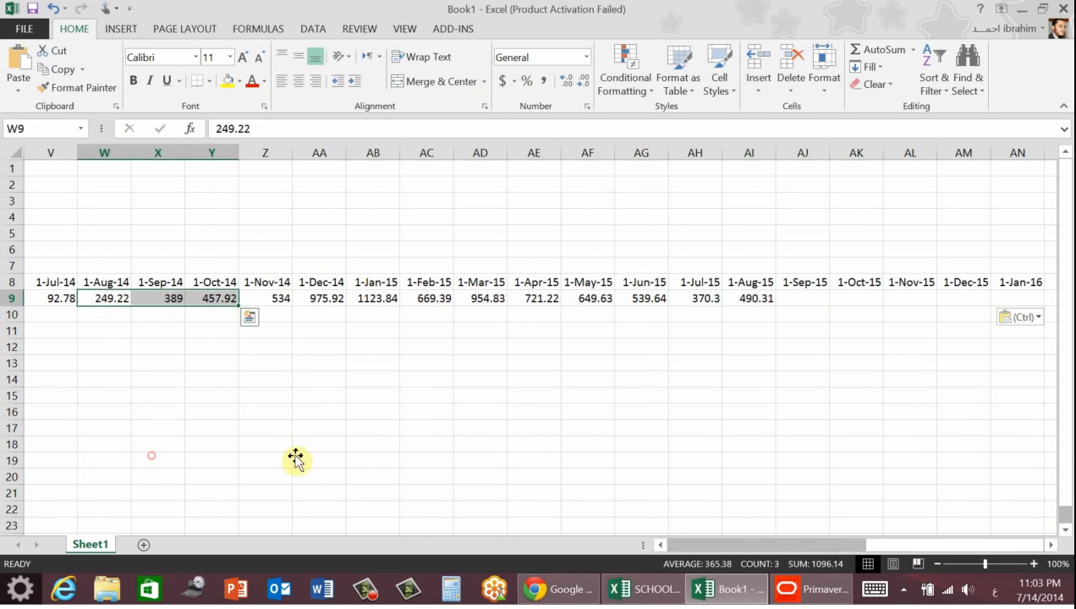
- Select the July 2014 to August 2015 labor units, and enter the formula =10*S9 in cell S10 under April 2014
drag(60, 300, 751, 296)
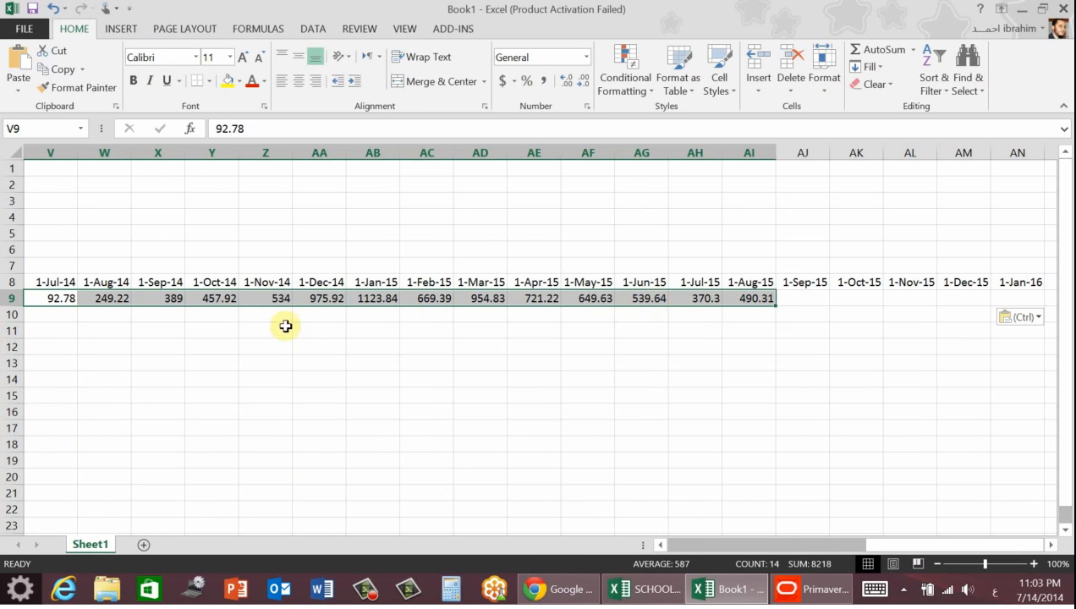
drag(943, 551, 867, 530)
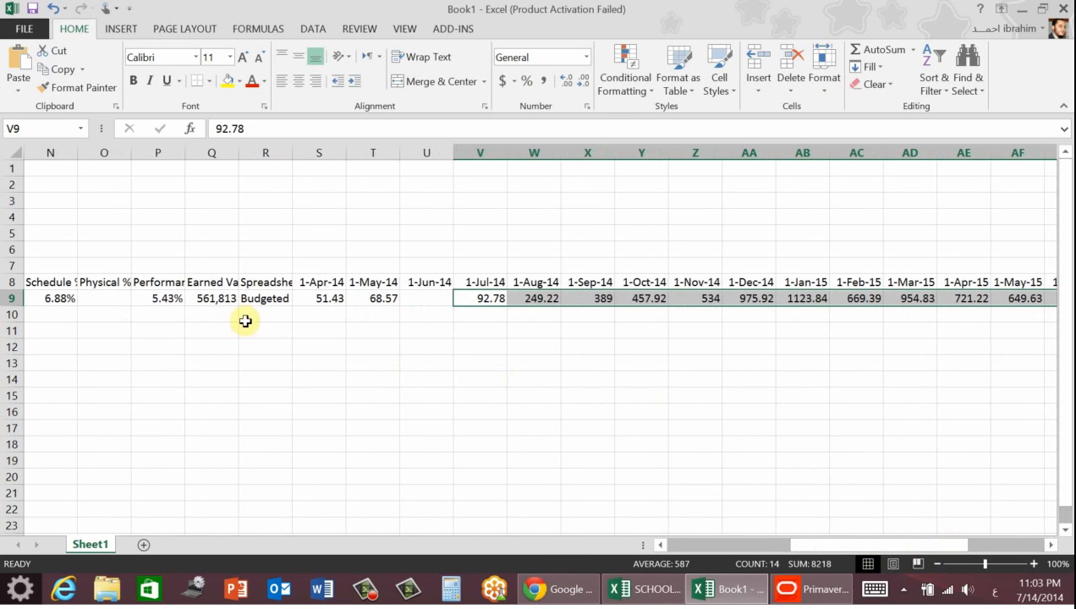
click(307, 315)
text(=10)
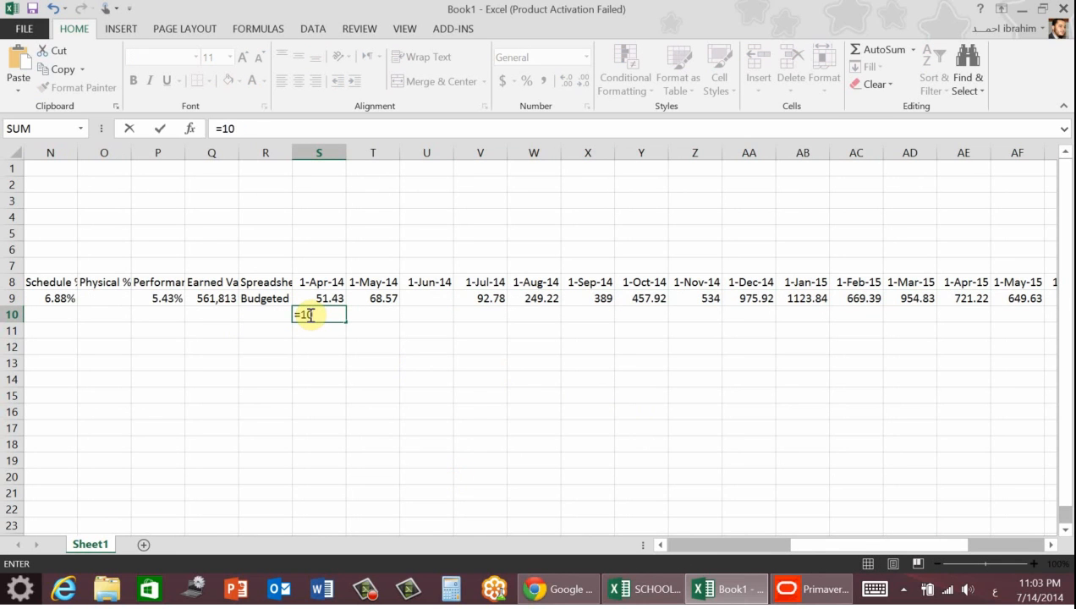
text(*)
click(329, 298)
key(Return)
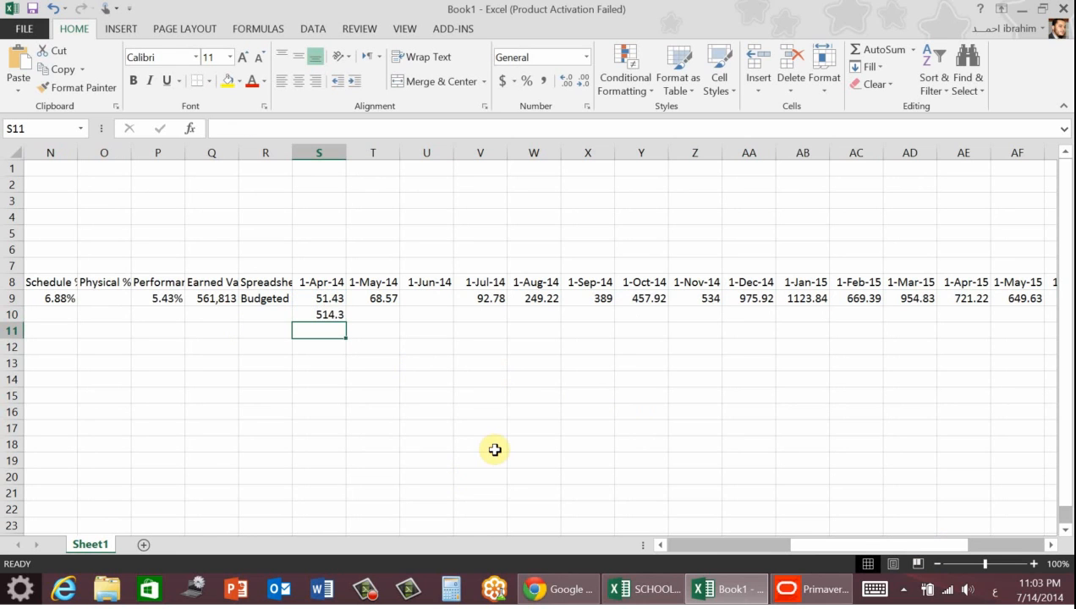
- Wrap the S10 formula in the INT function so it reads =INT(10*S9)
click(324, 317)
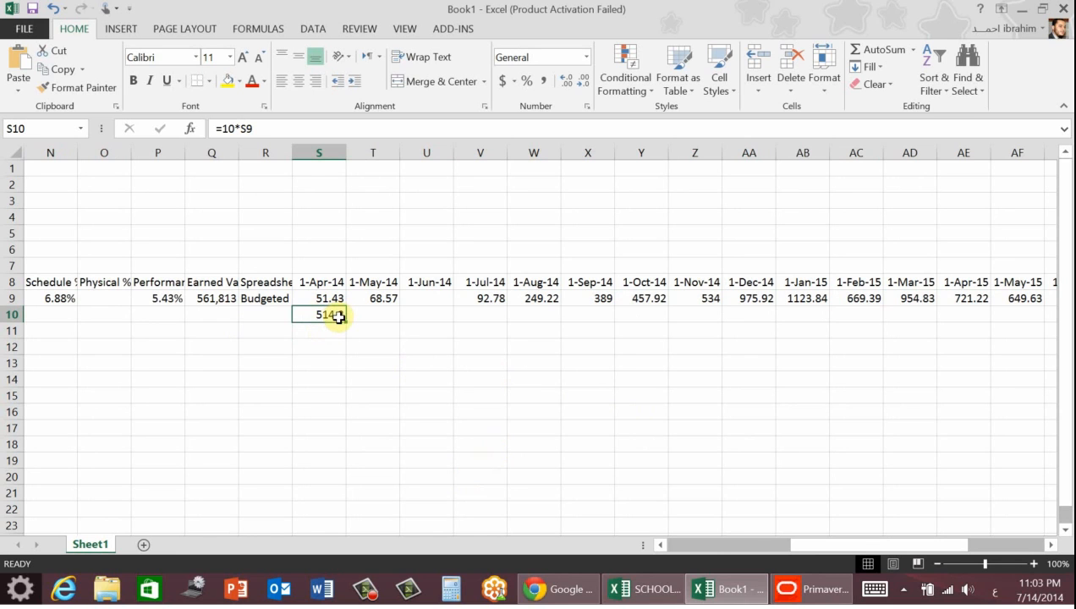
click(223, 127)
text(ه)
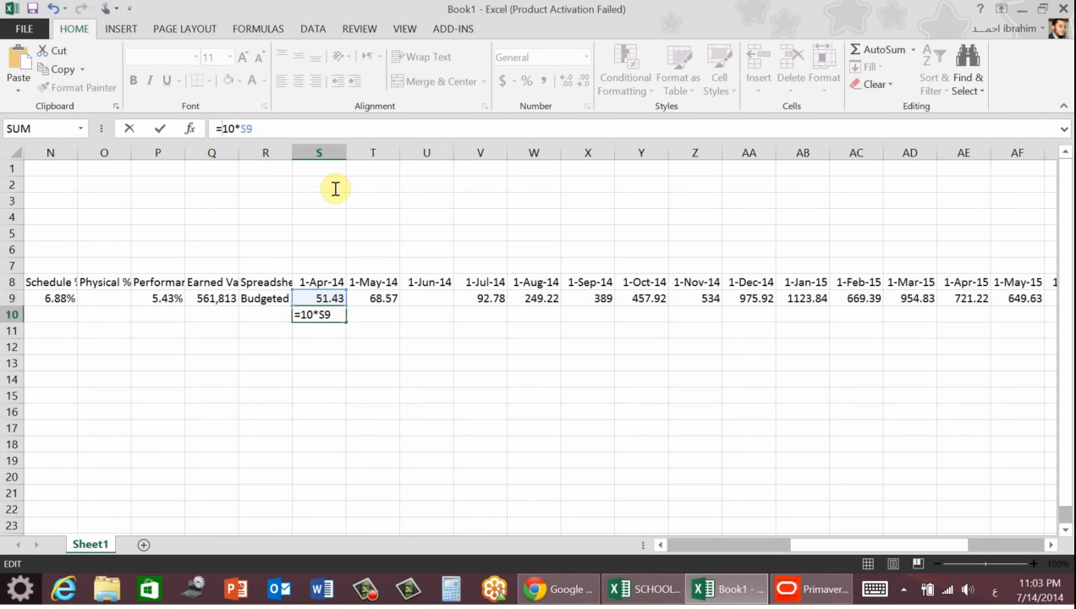
text(int)
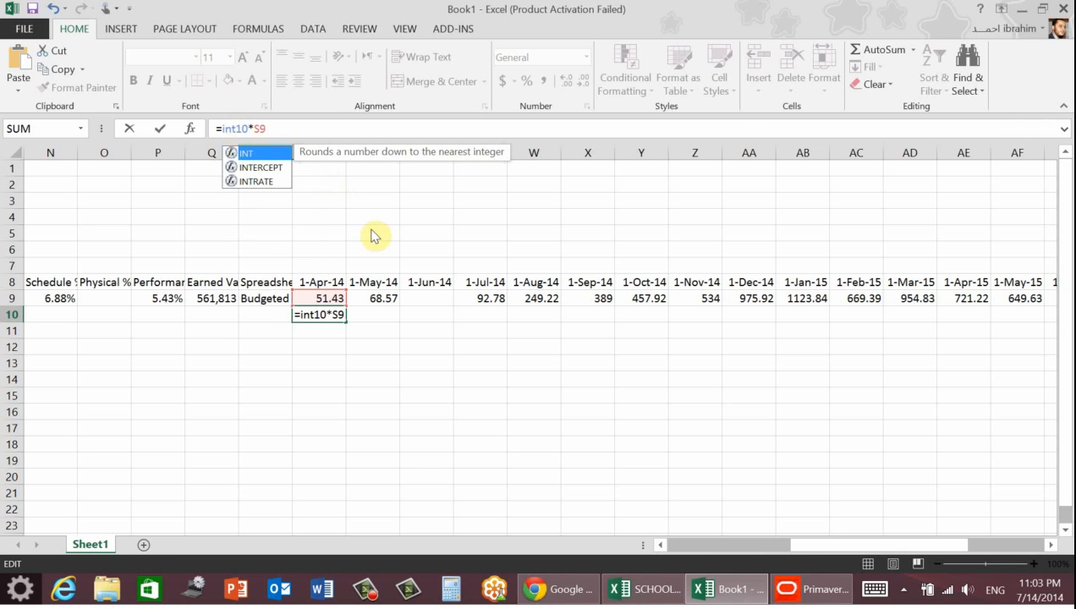
double_click(250, 158)
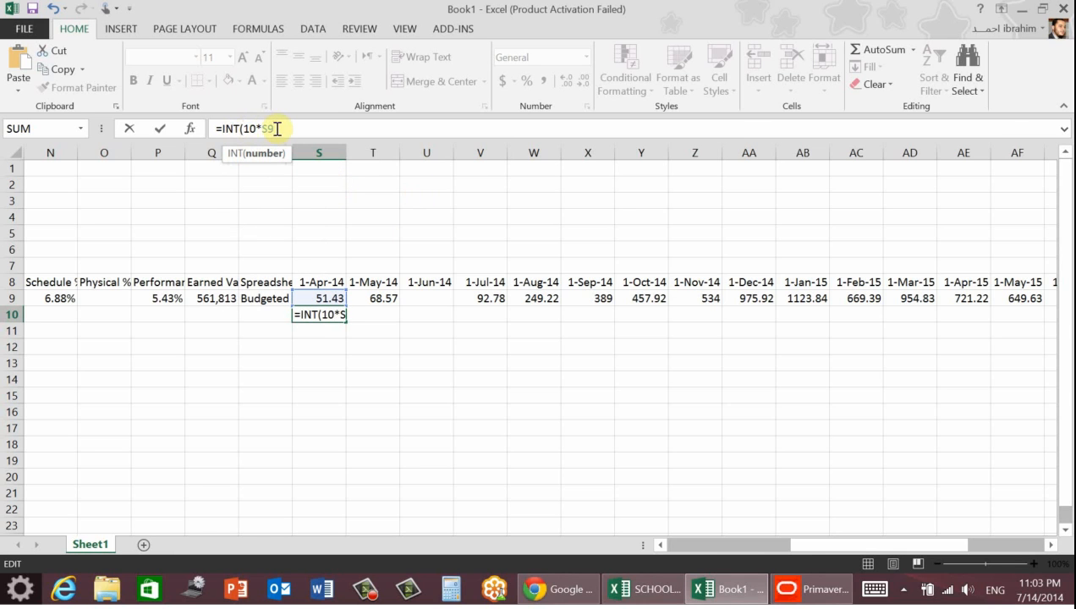
click(160, 130)
- Fill the S10 formula across row 10 through column AN and copy the filled man-hour row
drag(349, 327, 998, 354)
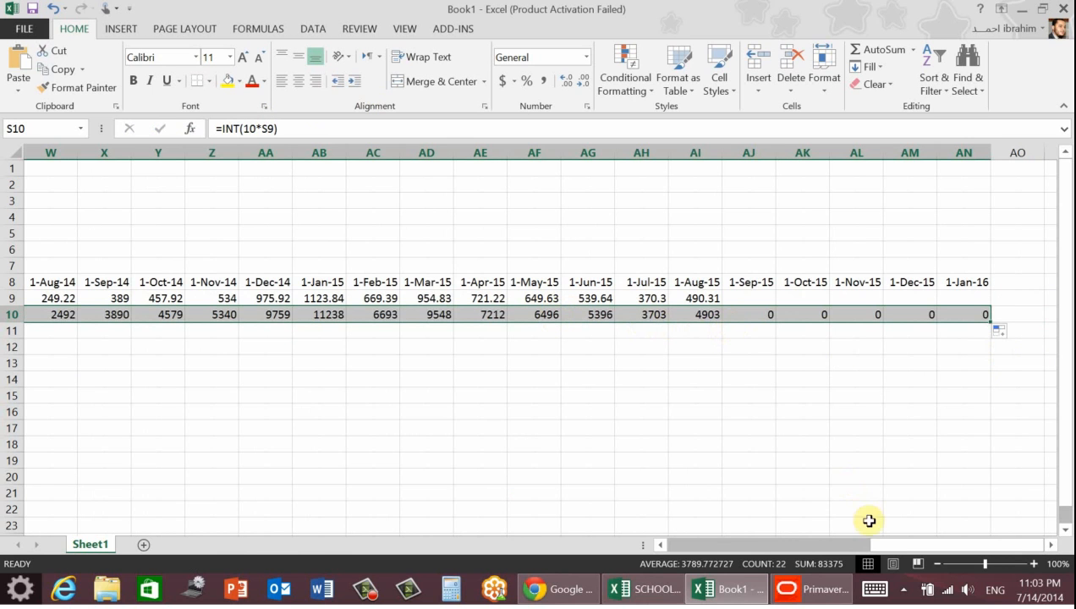
drag(884, 546, 805, 546)
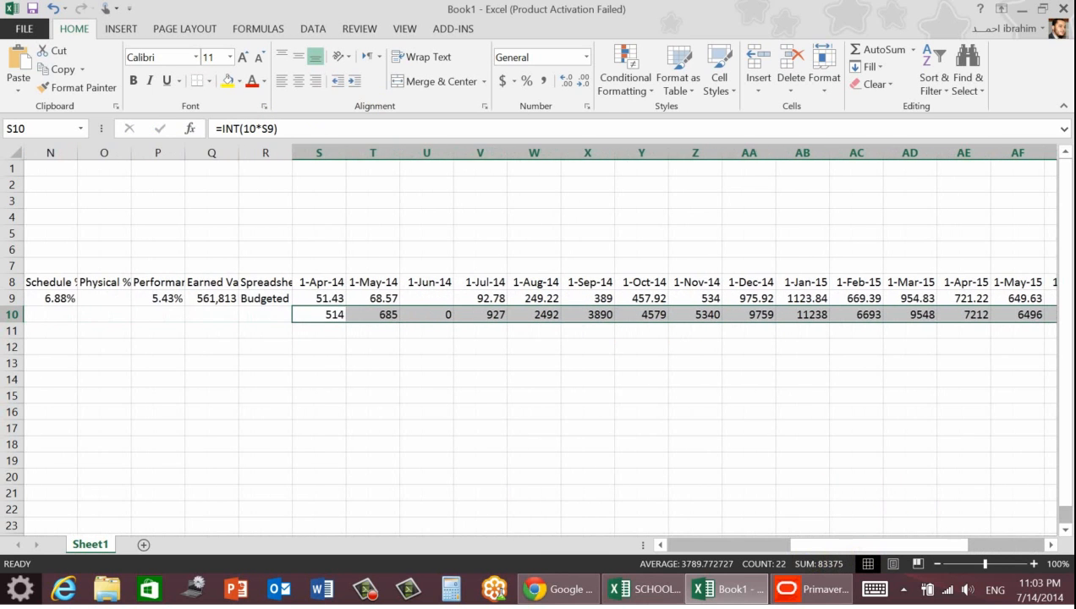
right_click(317, 316)
click(348, 271)
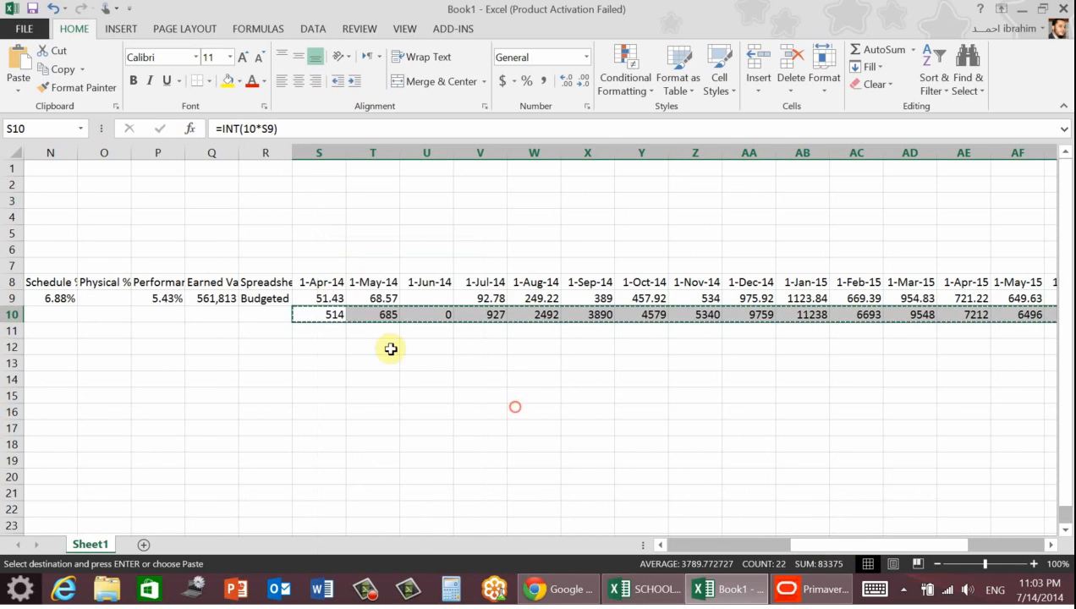
- Switch to the school executive summary workbook and examine the cumulative planned and monthly actual man-hour cells on Chart Data
click(643, 589)
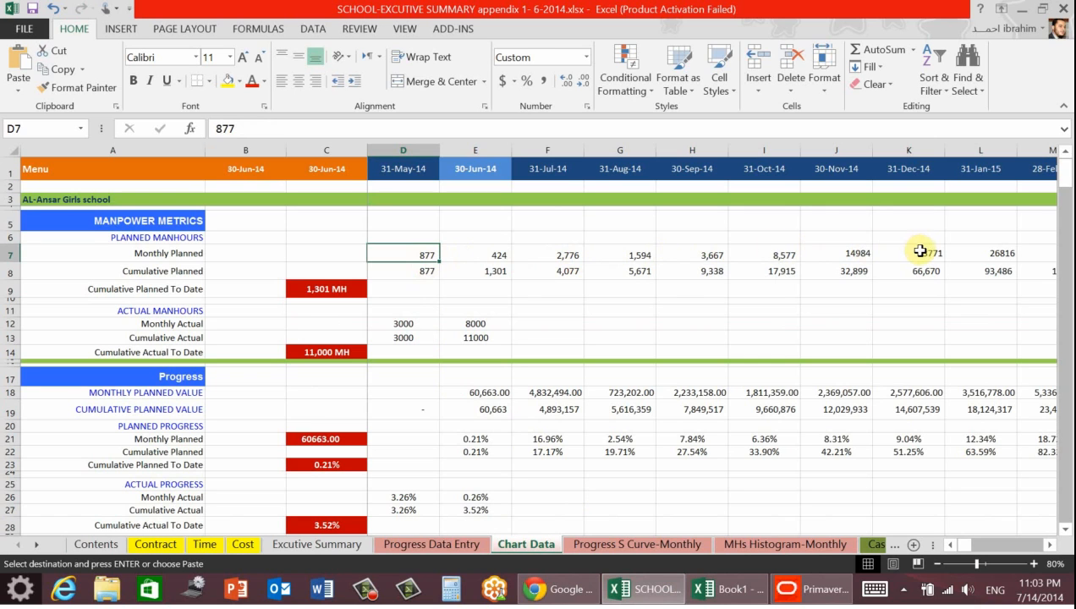
click(415, 276)
click(461, 275)
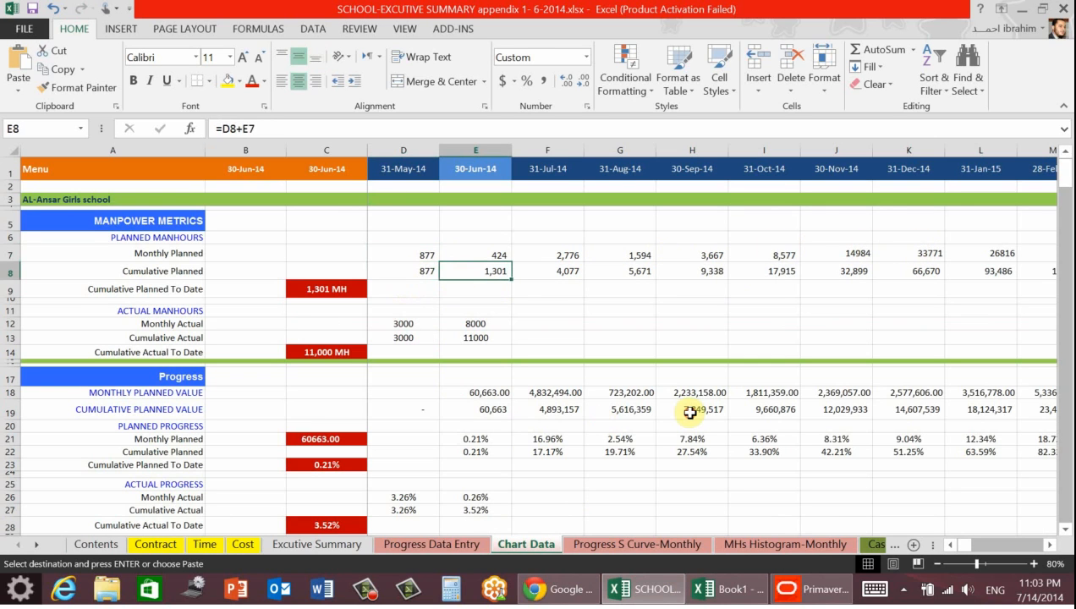
click(390, 326)
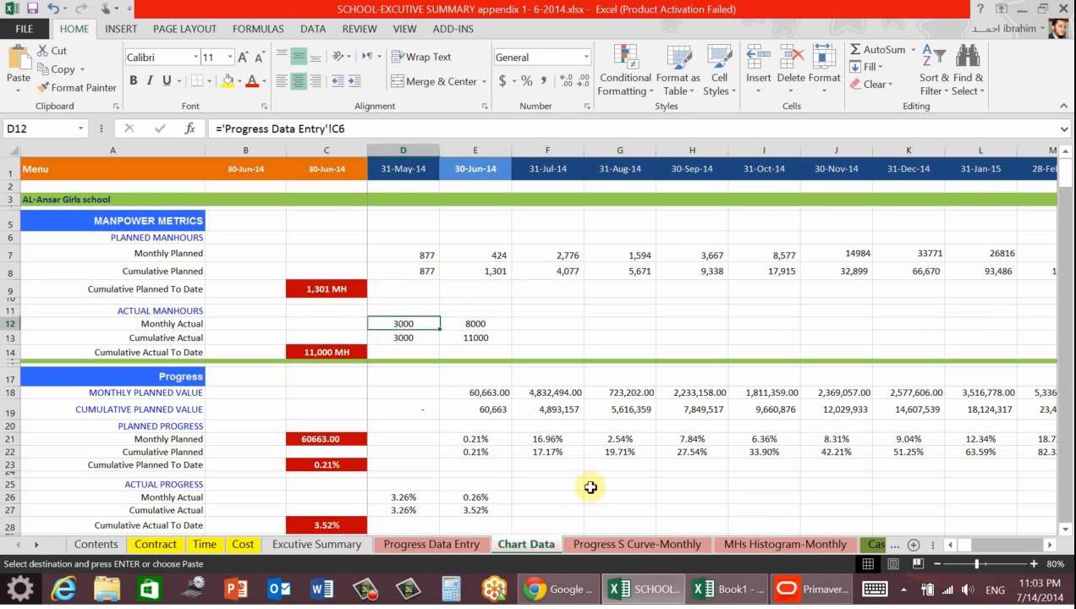
click(461, 323)
click(413, 323)
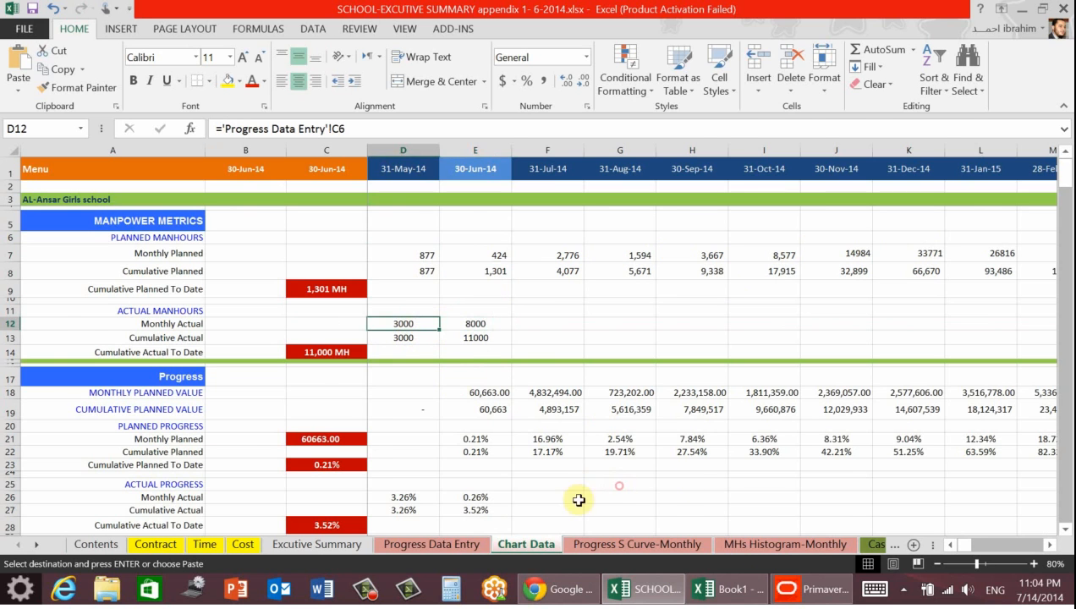
- Look back at the P6 usage spreadsheet and examine the May and June 2014 cumulative actual man-hour formulas in Chart Data
click(796, 595)
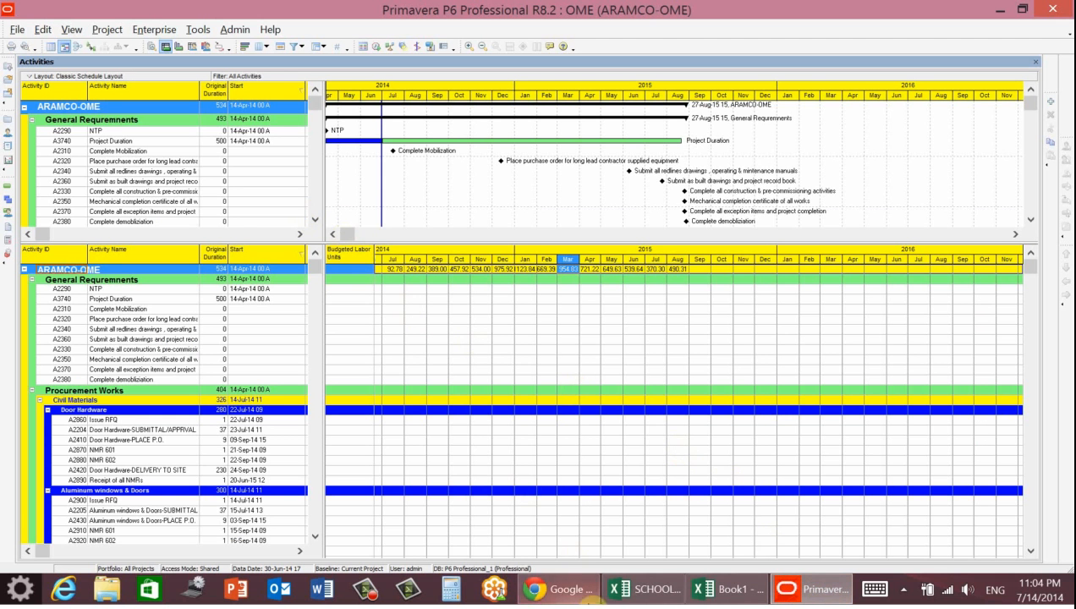
click(640, 588)
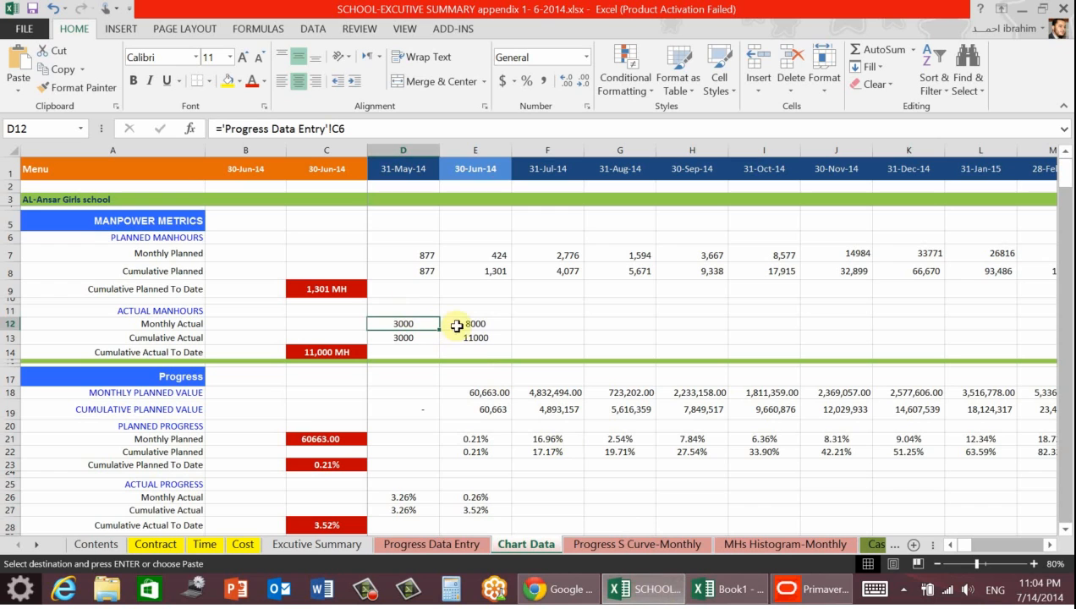
click(423, 339)
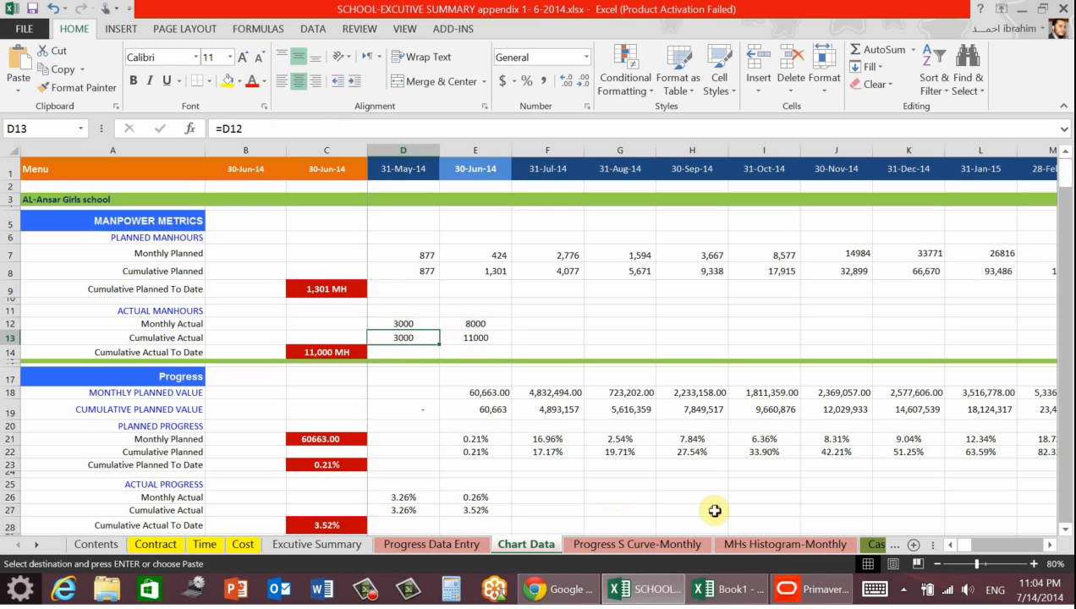
key(Right)
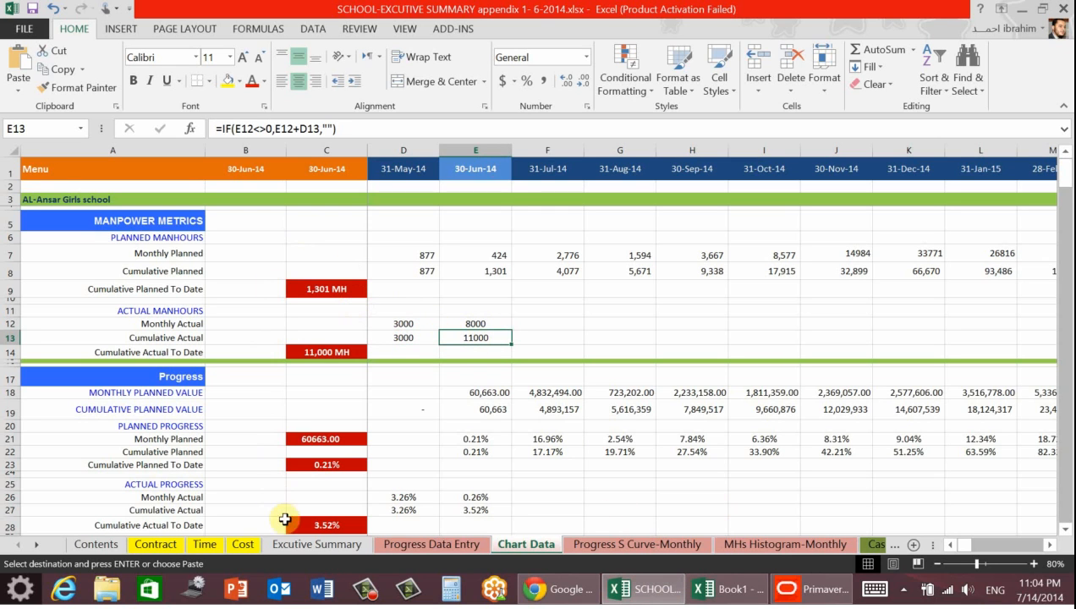
- Check the data date on Chart Data and the Excutive Summary sheet, and select the May 2014 to January 2015 monthly planned values
click(269, 174)
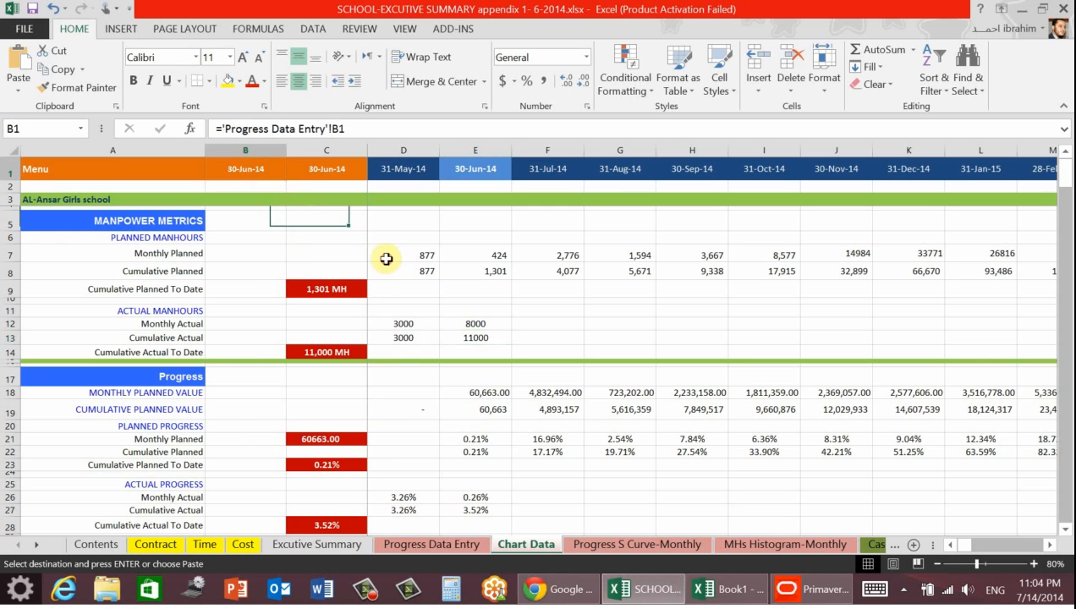
click(316, 544)
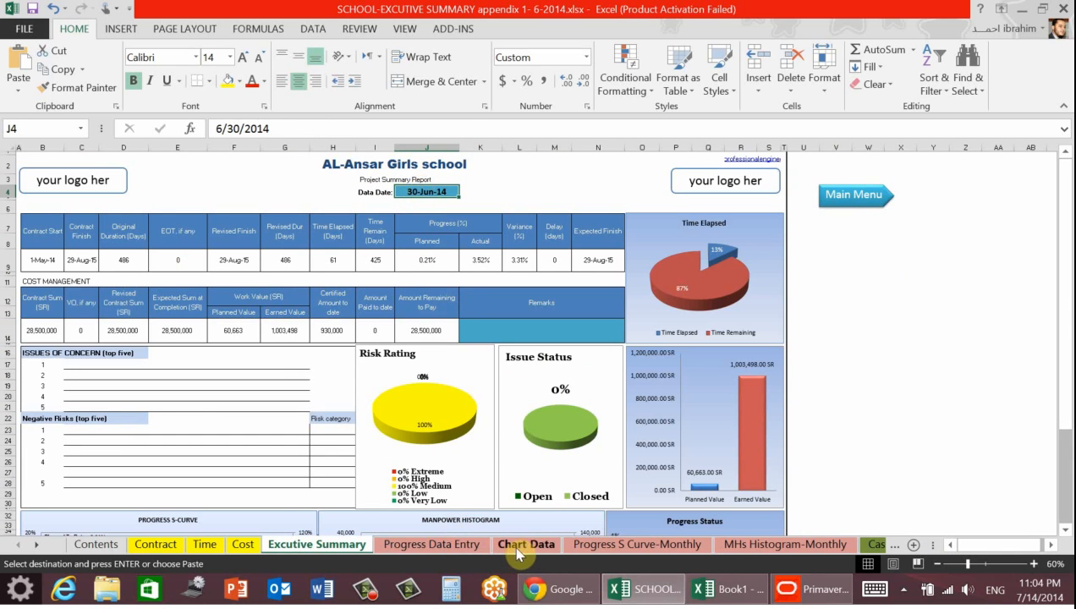
click(538, 548)
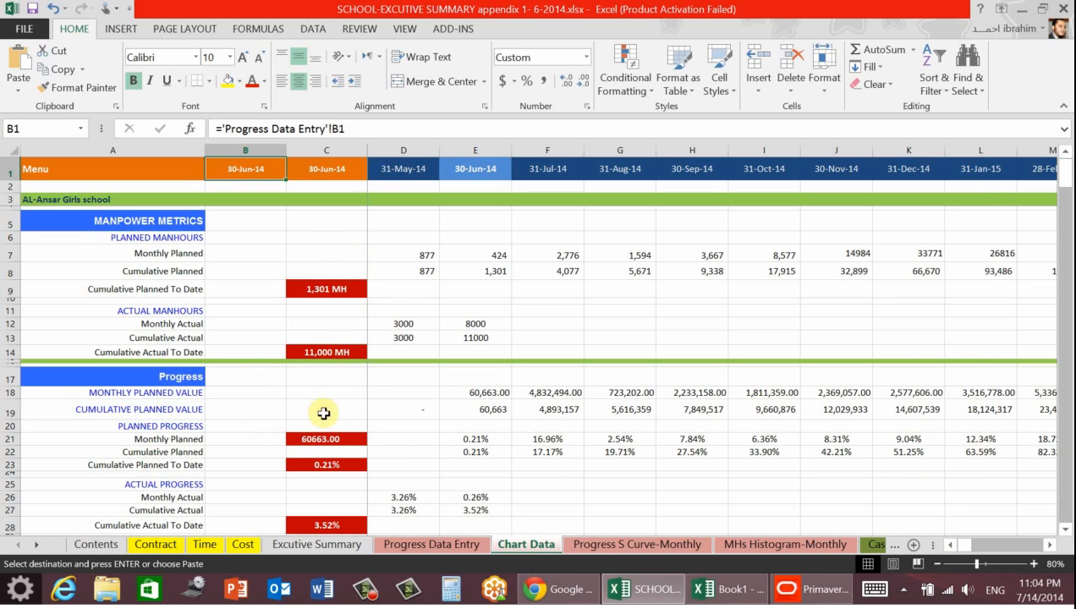
scroll(314, 419, down, 1)
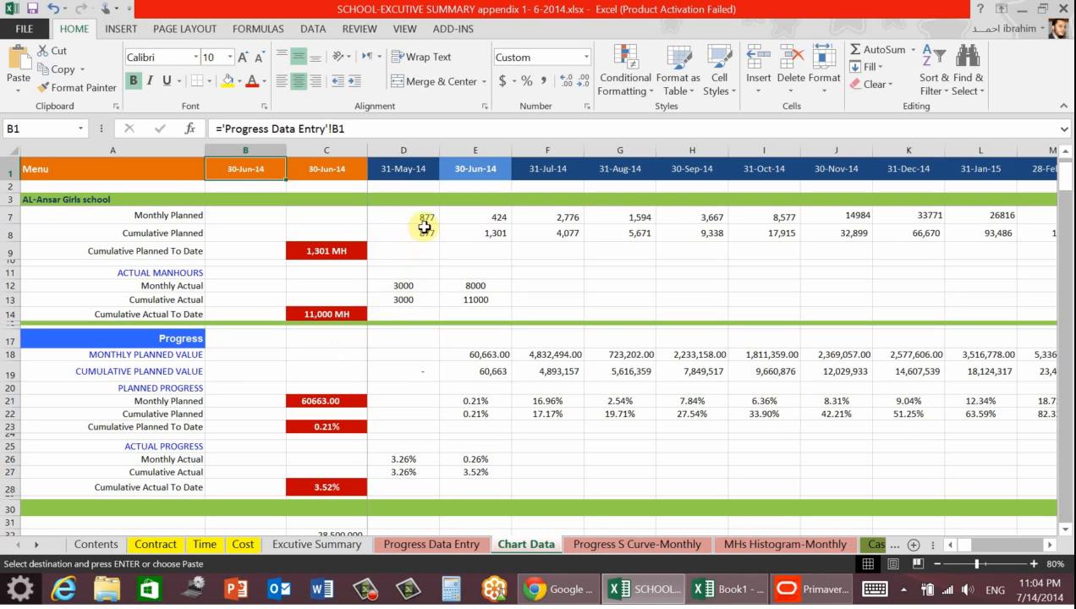
drag(404, 353, 981, 354)
- Switch to Primavera P6 and replace Budgeted Labor Units with Budgeted Total Cost as the usage spreadsheet field
click(811, 589)
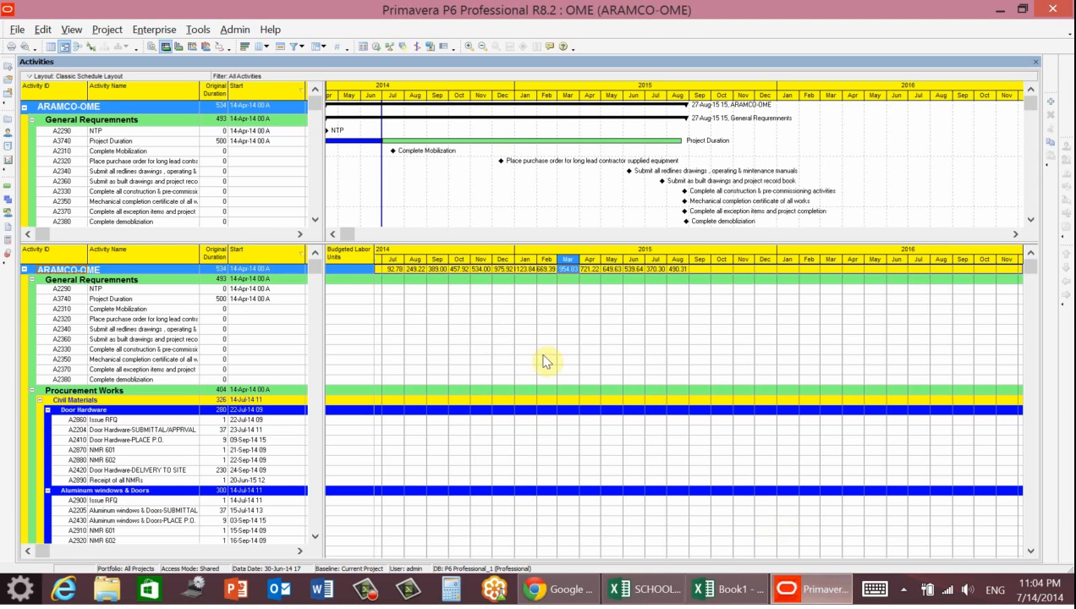
right_click(360, 269)
click(407, 322)
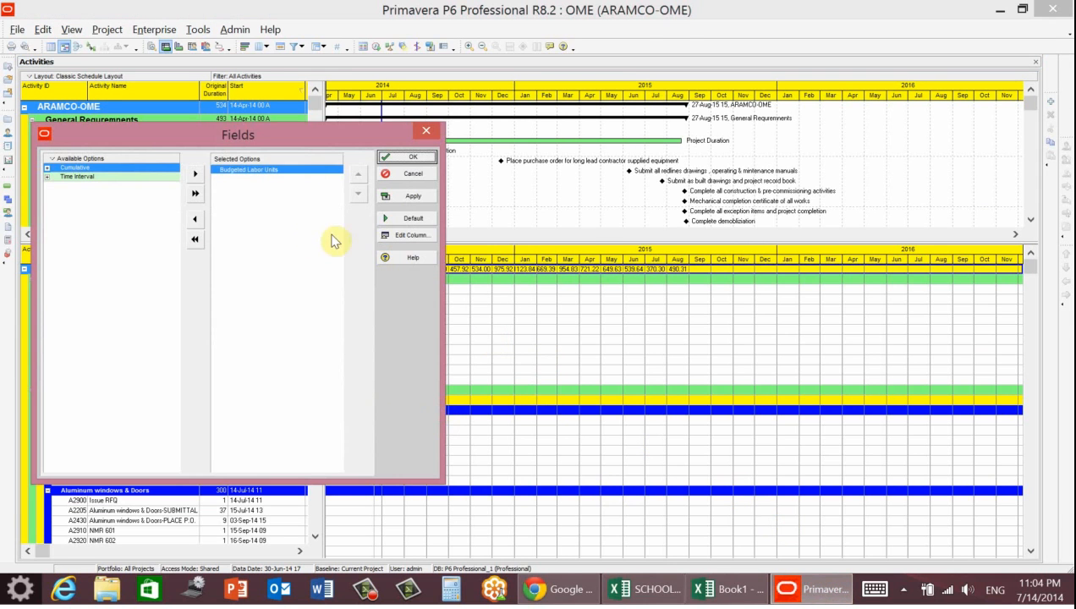
click(189, 219)
double_click(74, 186)
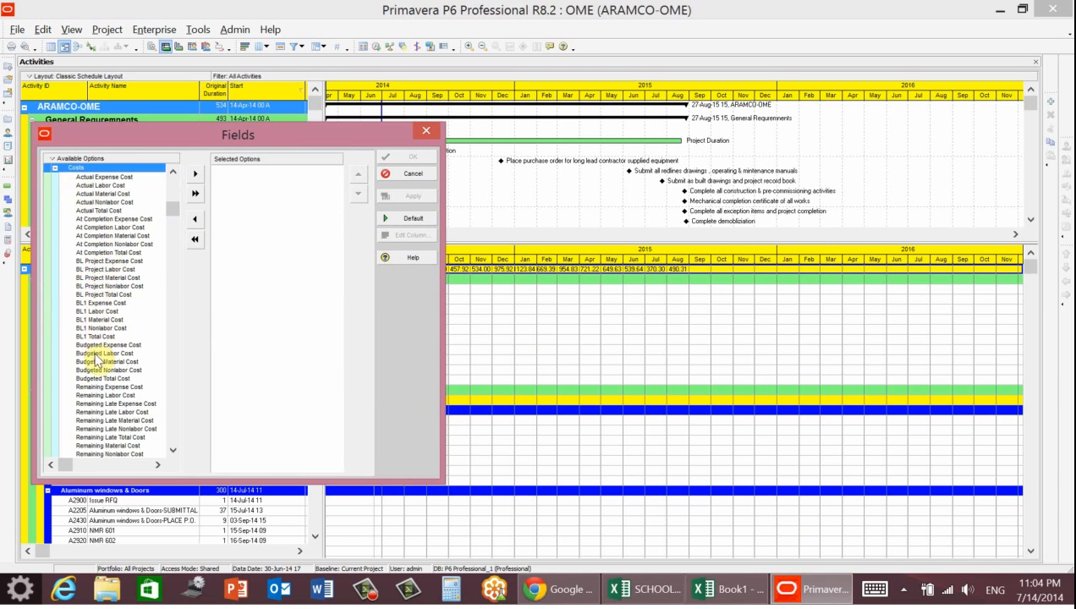
click(99, 378)
click(195, 174)
click(408, 197)
click(412, 156)
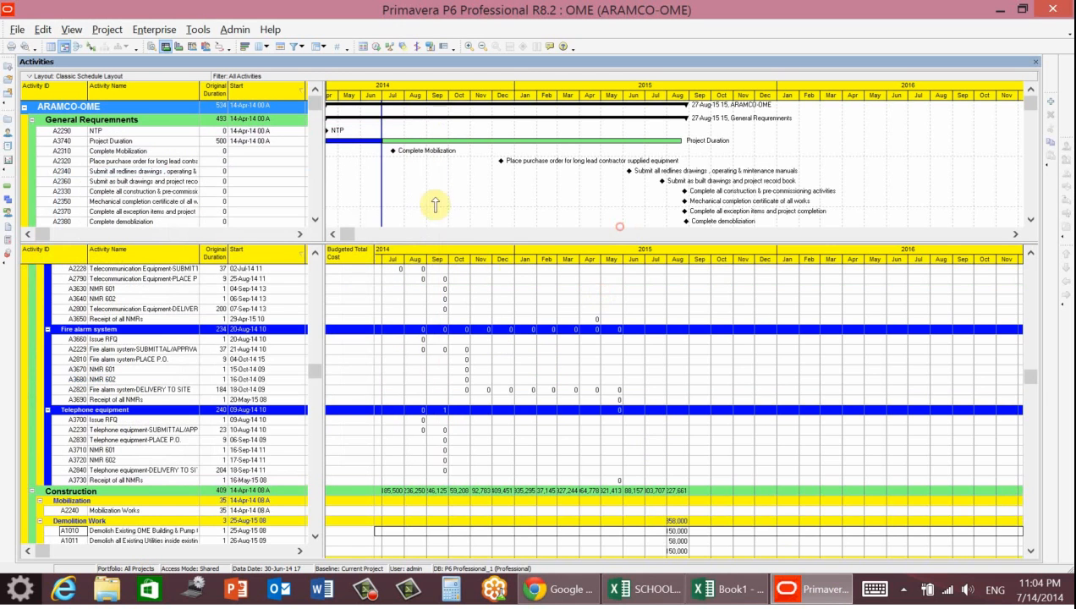
- Copy the ARAMCO-OME row with its monthly budgeted costs and paste it at cell E8 of a new sheet in Book1
drag(1035, 379, 1029, 268)
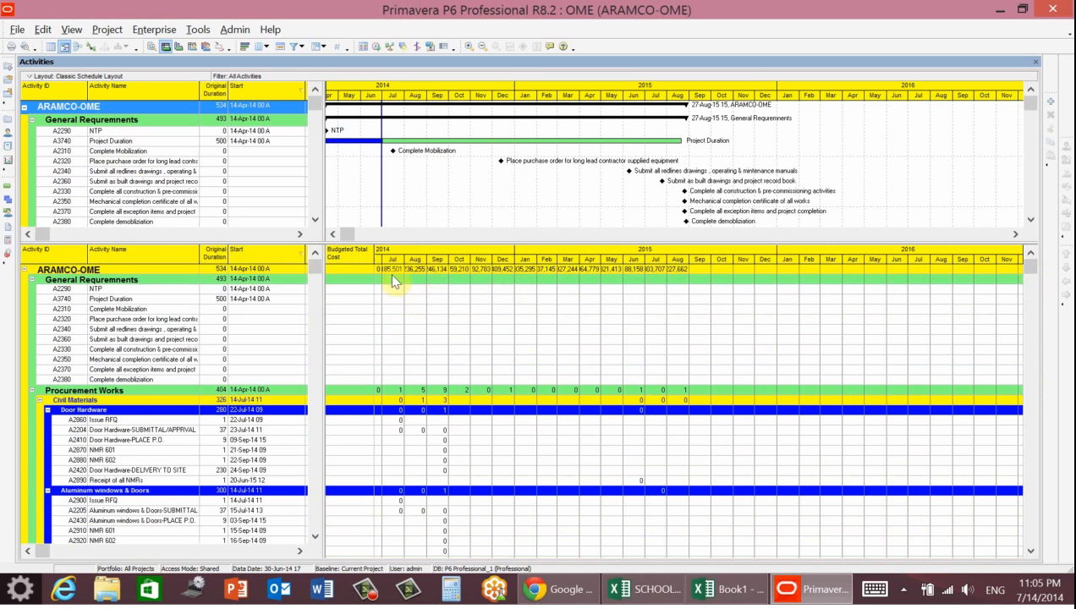
right_click(111, 269)
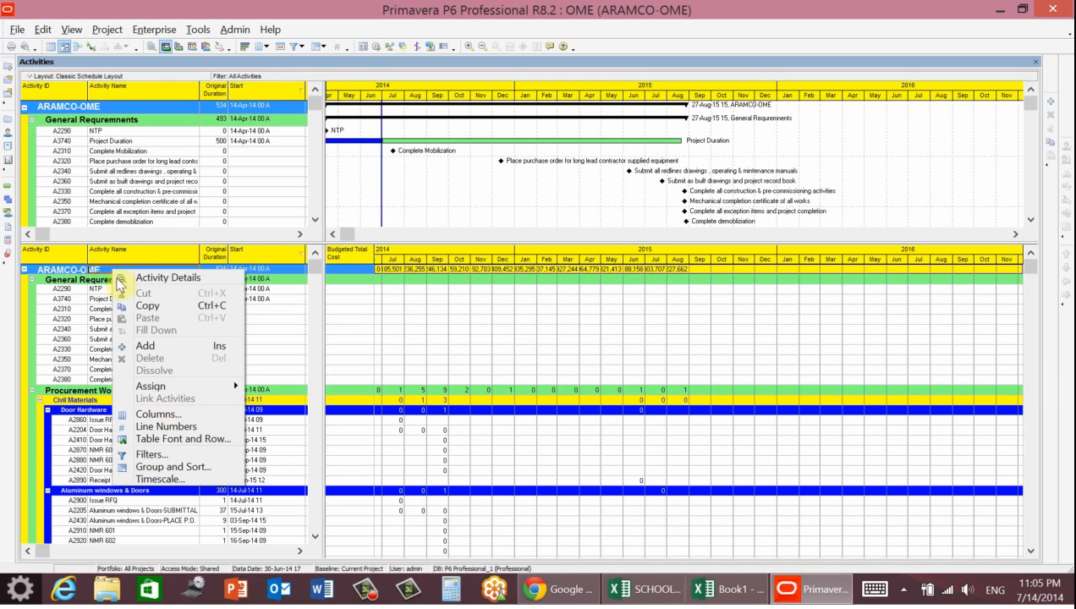
click(141, 307)
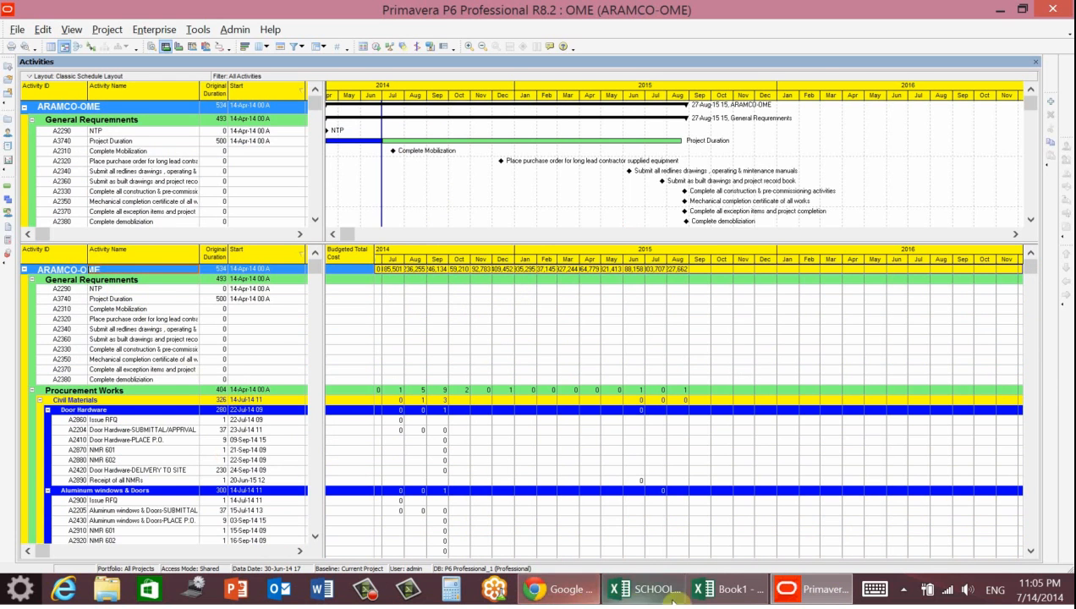
click(727, 588)
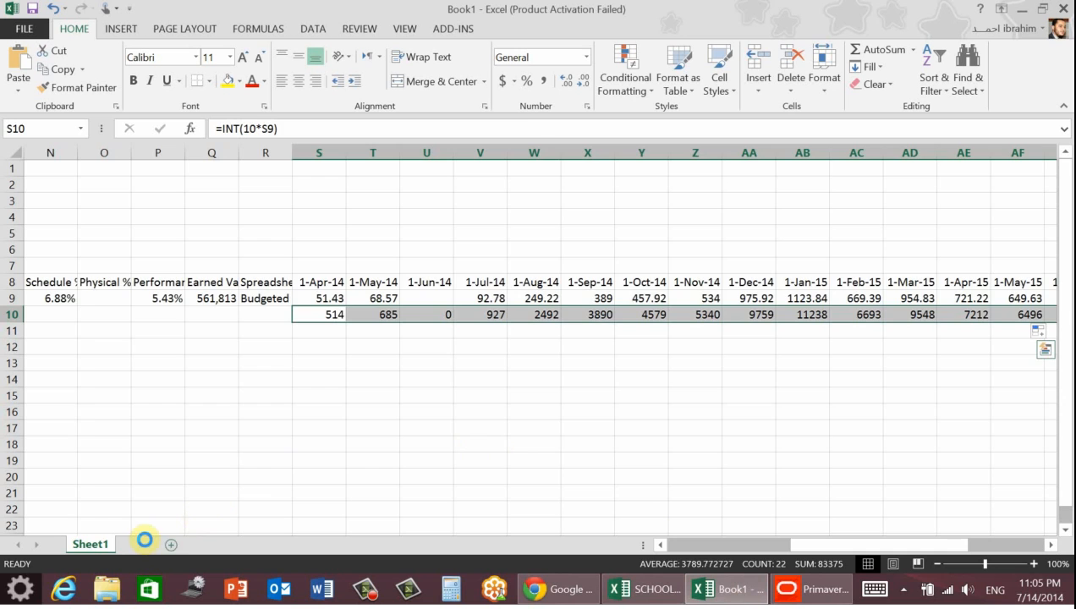
click(143, 545)
right_click(257, 284)
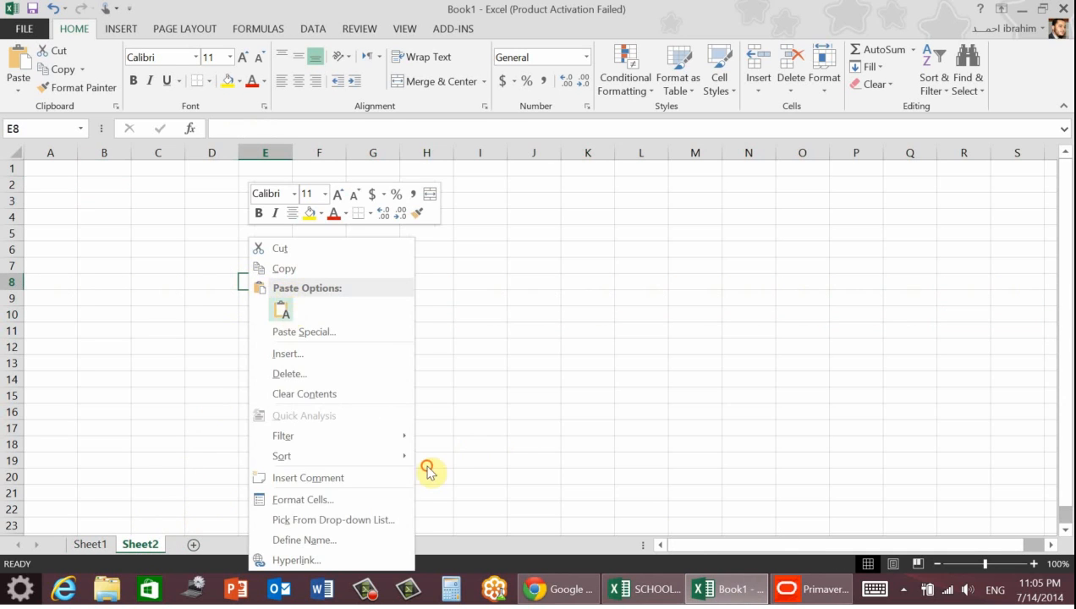
click(283, 313)
- Select the pasted monthly cost values from P9 to AK9 and switch back to the school executive summary workbook
drag(721, 551, 834, 550)
click(541, 298)
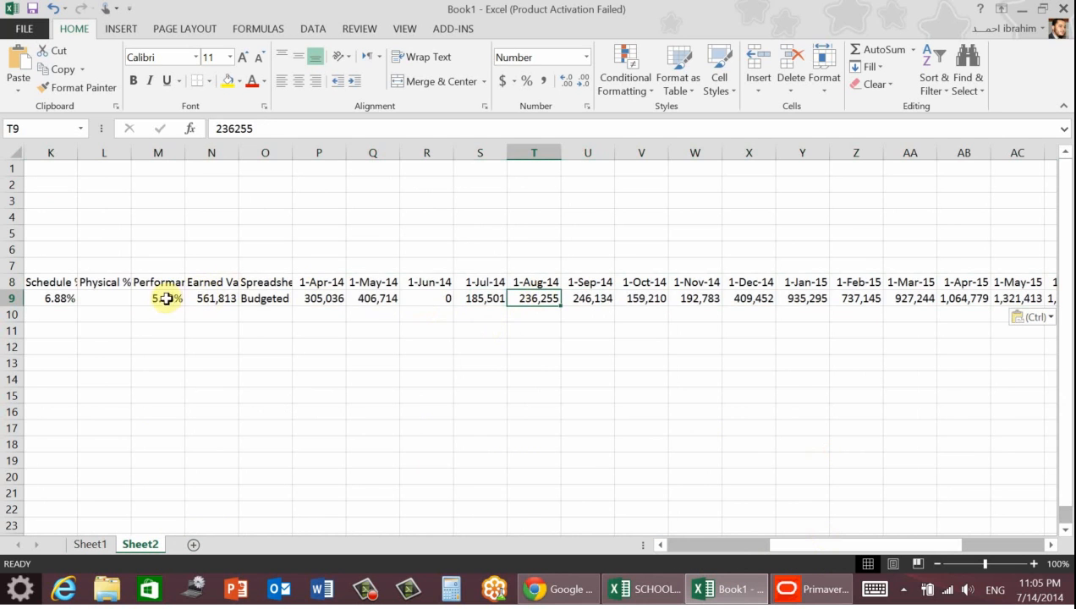
drag(319, 297, 1011, 297)
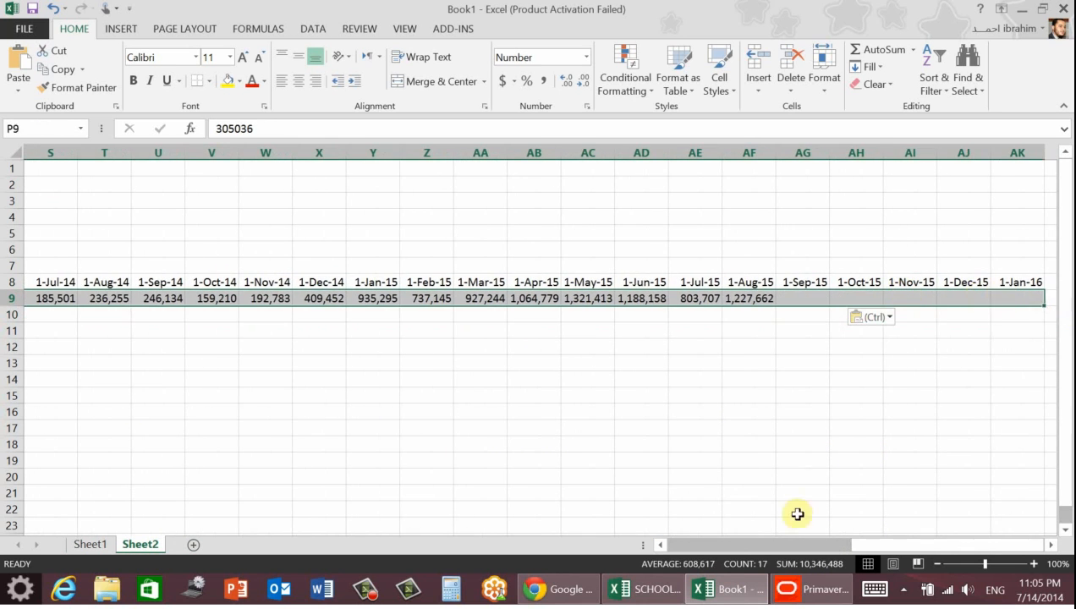
click(675, 592)
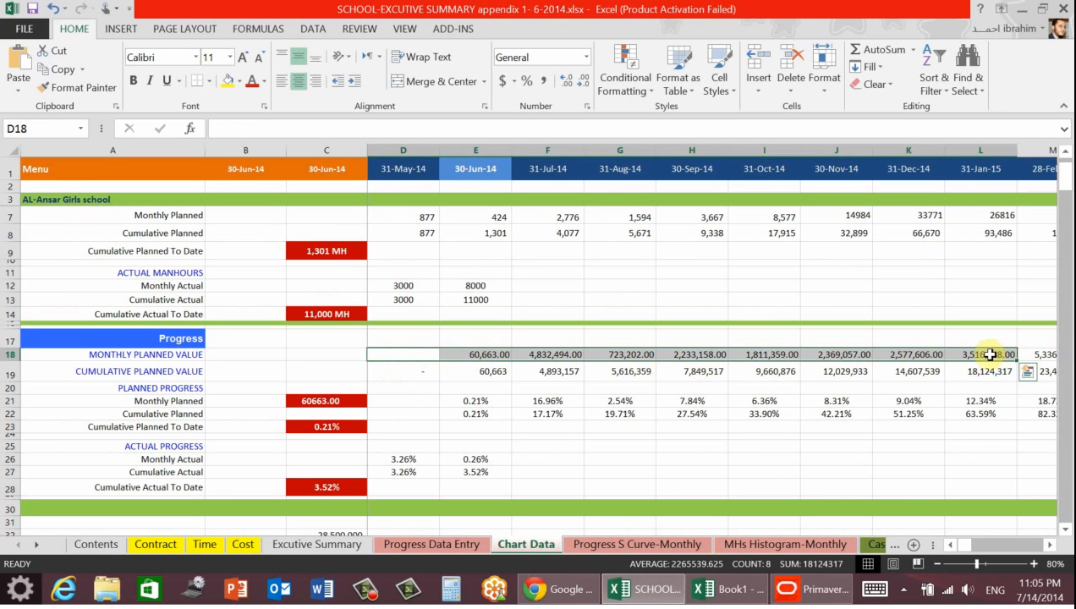
- Check the cumulative planned value formula for July 2014 on the Chart Data sheet
click(499, 370)
key(Right)
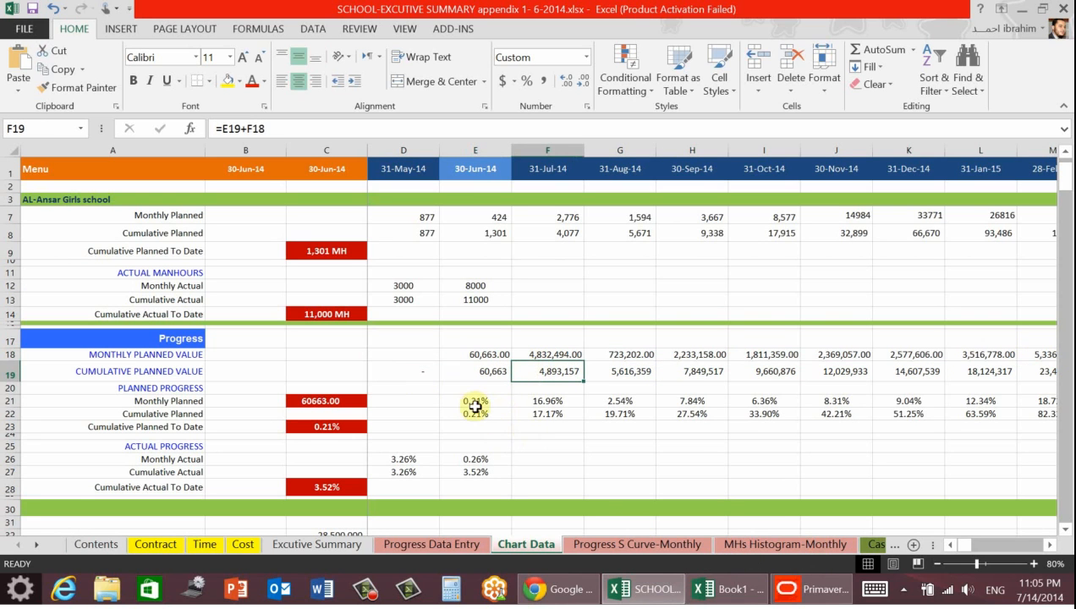
scroll(467, 470, down, 1)
scroll(466, 471, down, 1)
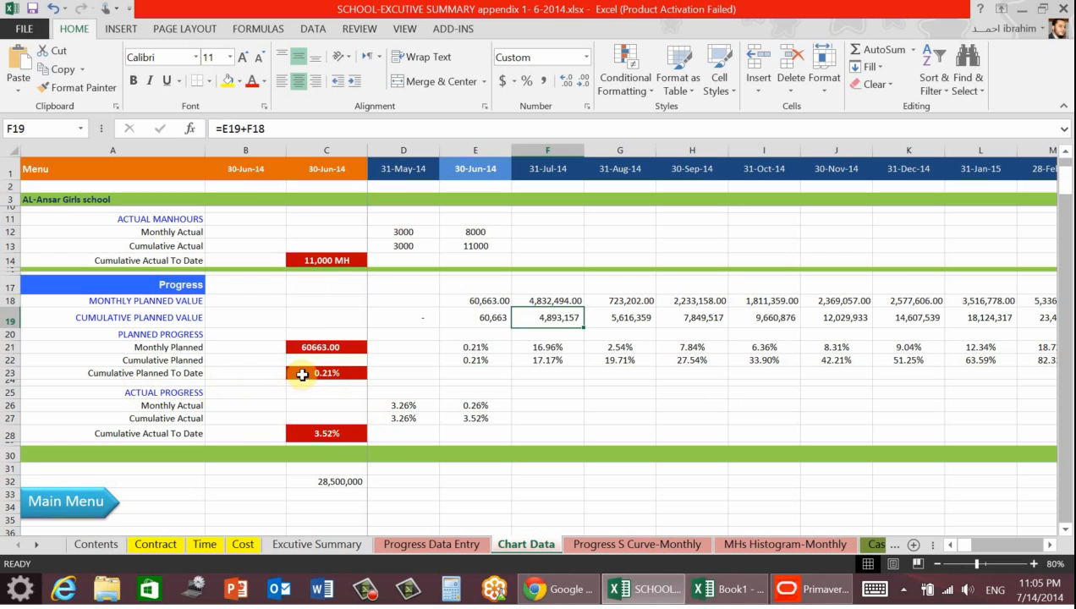
- Inspect the to-date formulas for cumulative actual and monthly planned progress in C28 and C21, and check the amount in C32
click(314, 434)
click(311, 350)
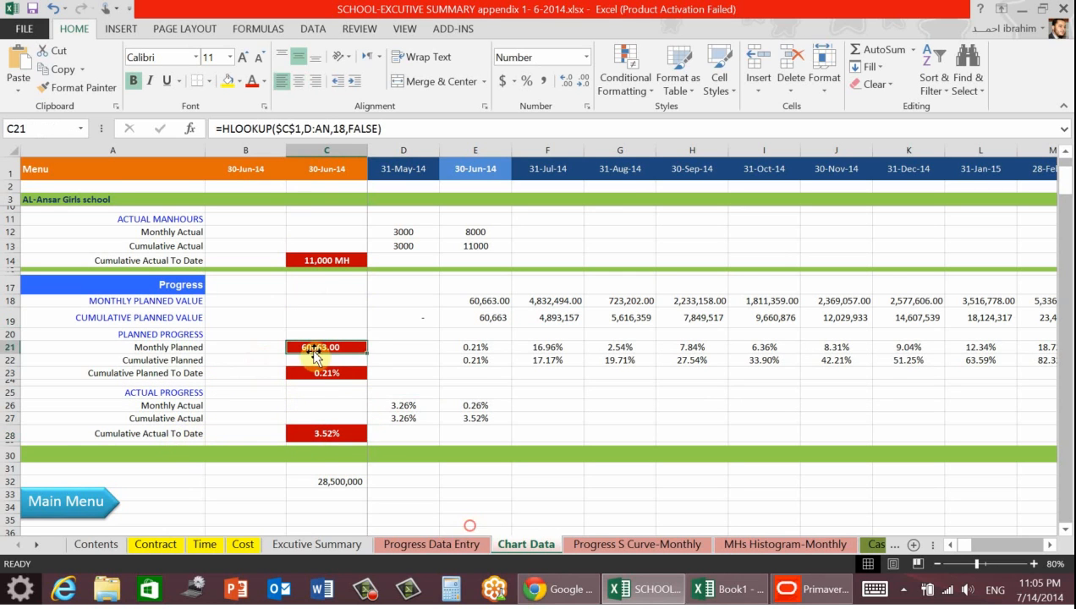
scroll(470, 533, up, 1)
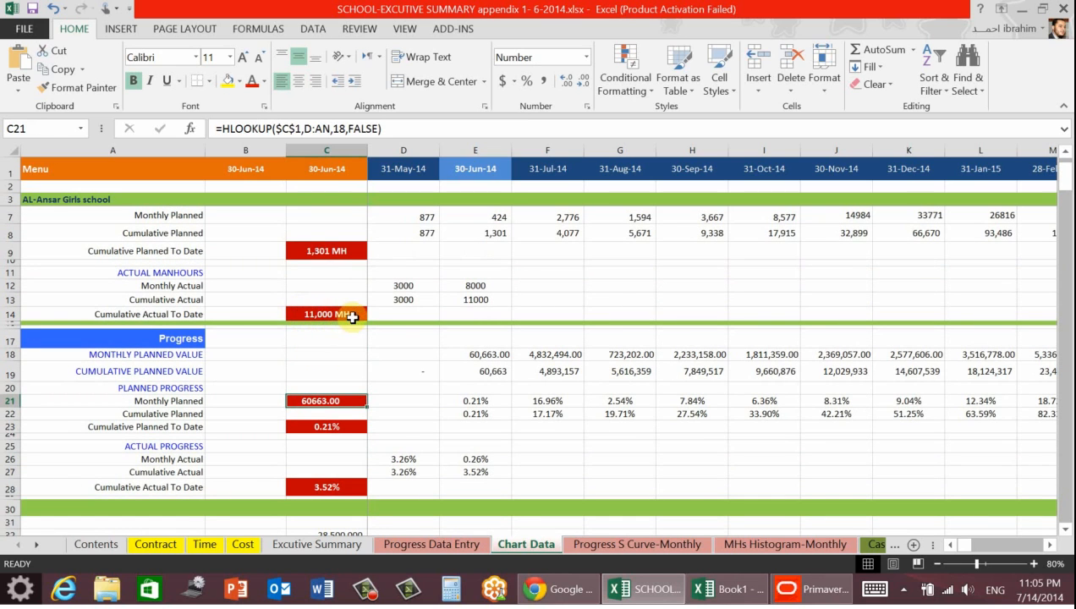
scroll(330, 263, up, 1)
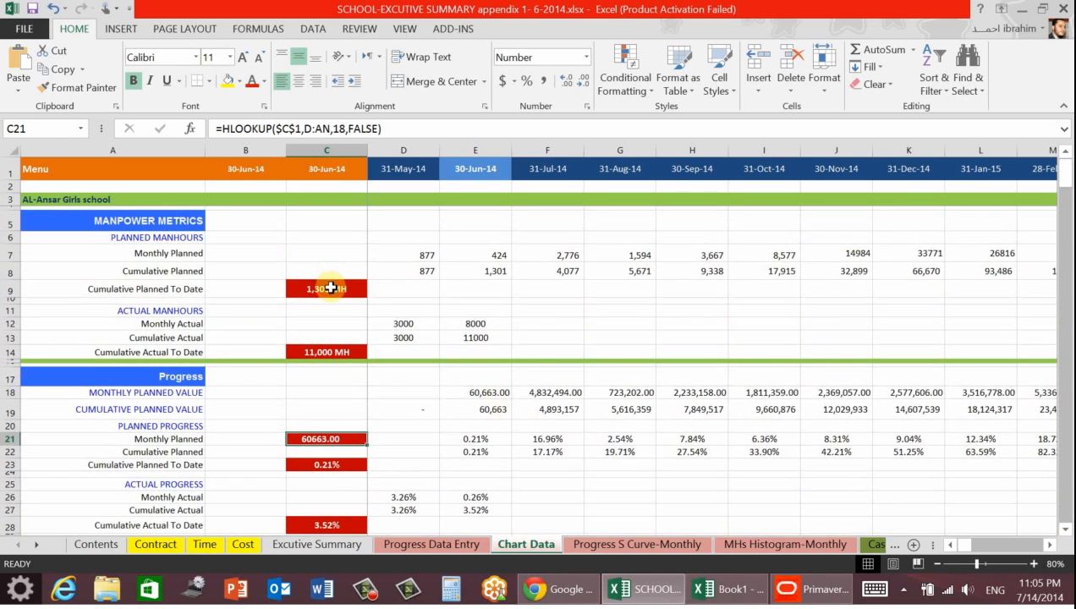
scroll(526, 511, down, 2)
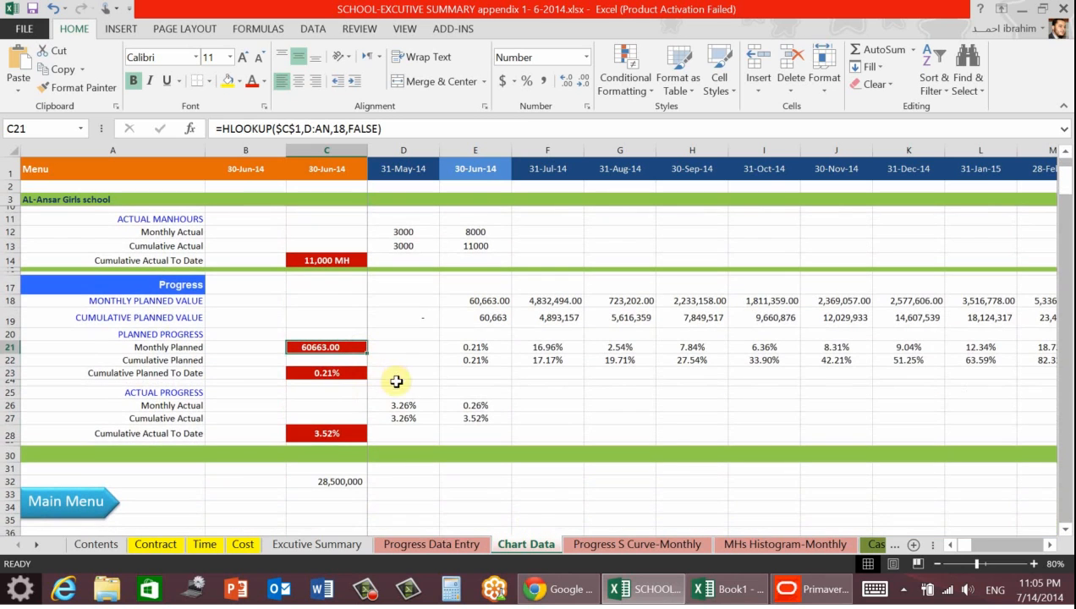
click(343, 482)
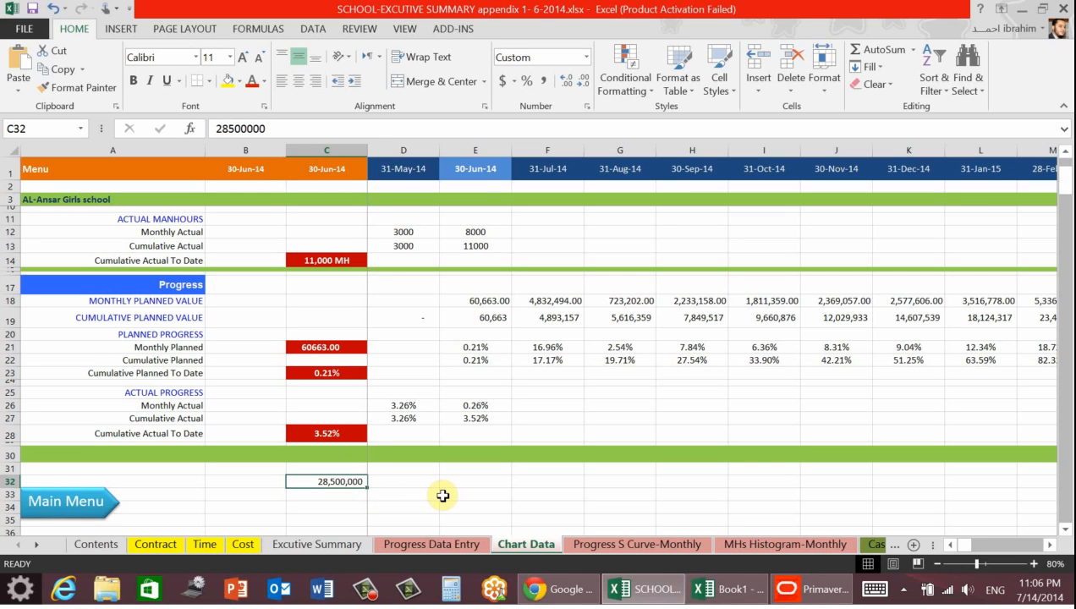
- Open the Progress S Curve-Monthly sheet and inspect the cell links behind the chart's project title and date text boxes
click(583, 544)
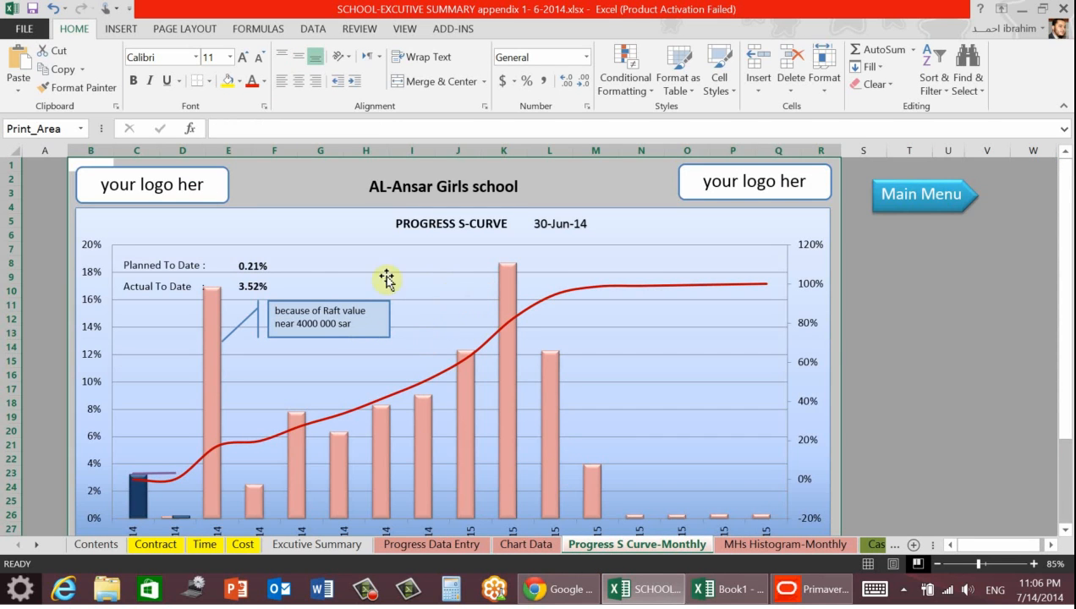
scroll(339, 305, down, 1)
scroll(452, 366, up, 1)
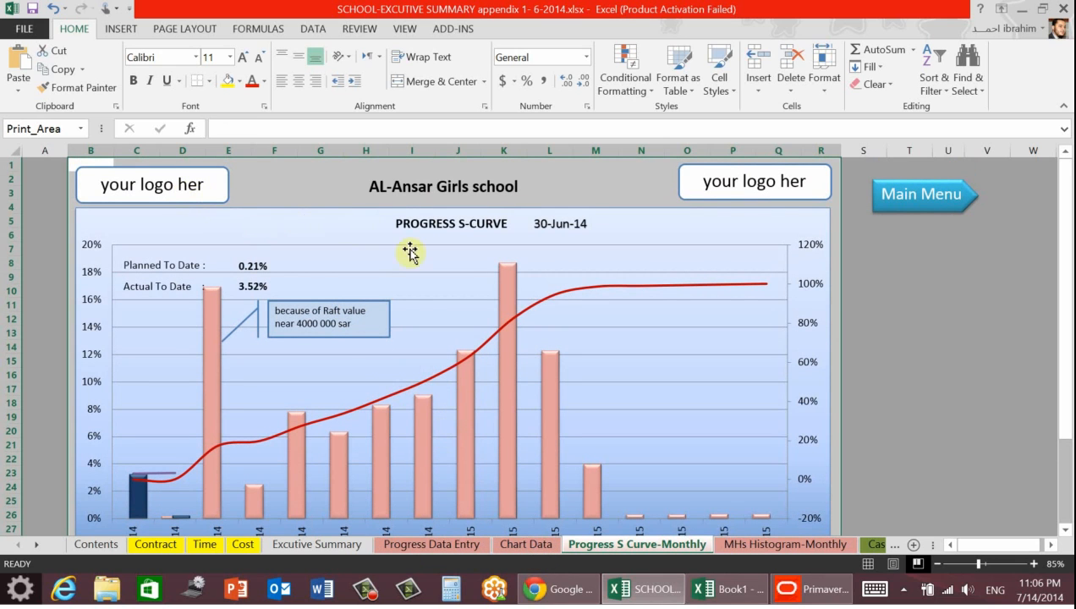
click(405, 193)
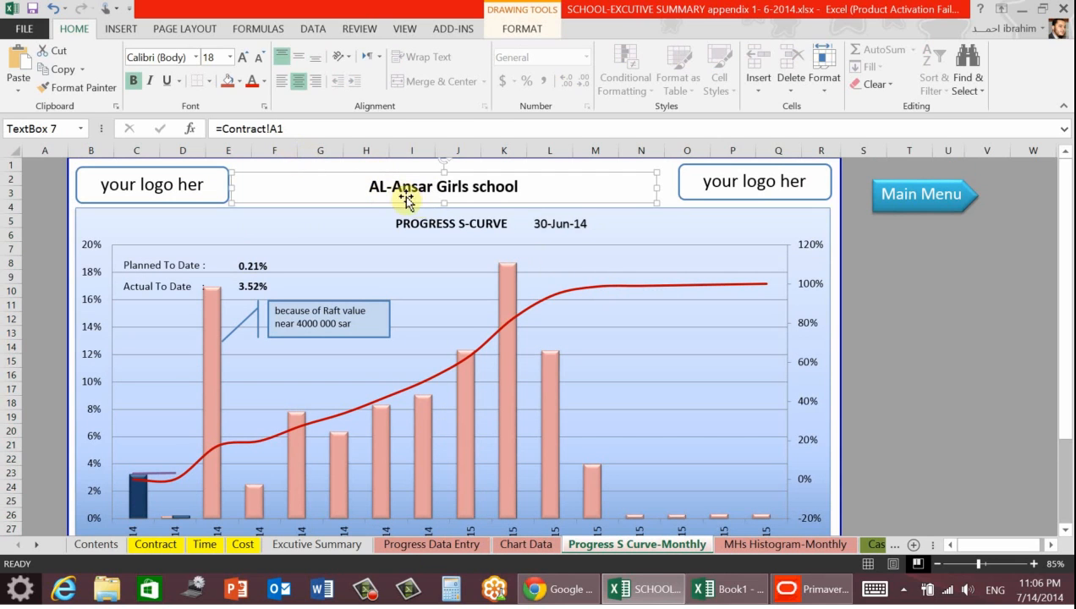
click(538, 227)
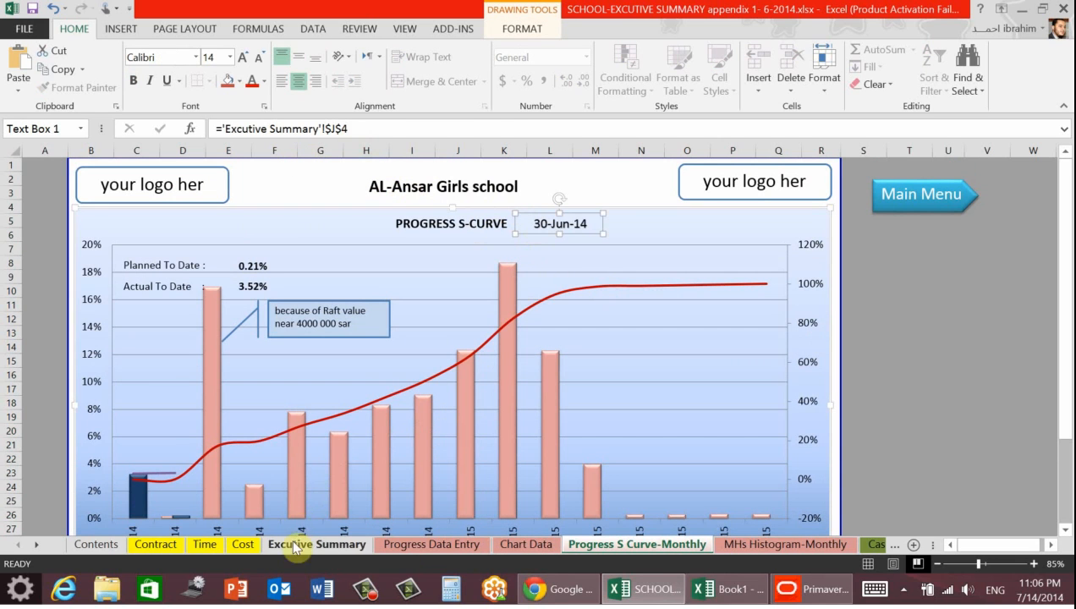
- Visit the Excutive Summary sheet and view the manpower histogram on MHs Histogram-Monthly
click(343, 544)
click(738, 546)
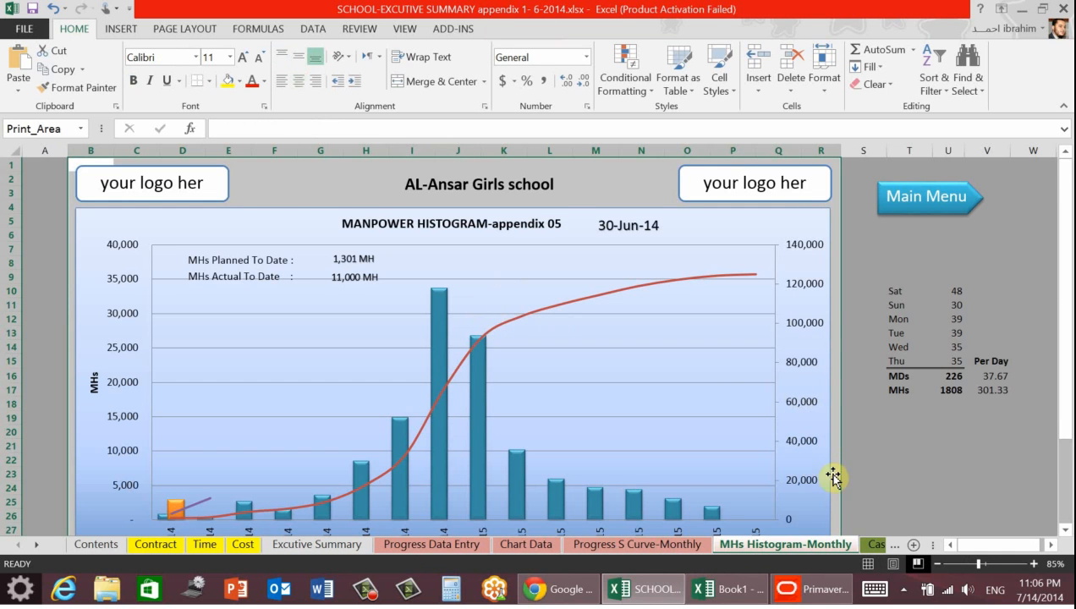
scroll(875, 546, down, 1)
- Open the Cash Flow Data sheet and check the May and June 2014 work value formulas and the May advance payment
click(878, 547)
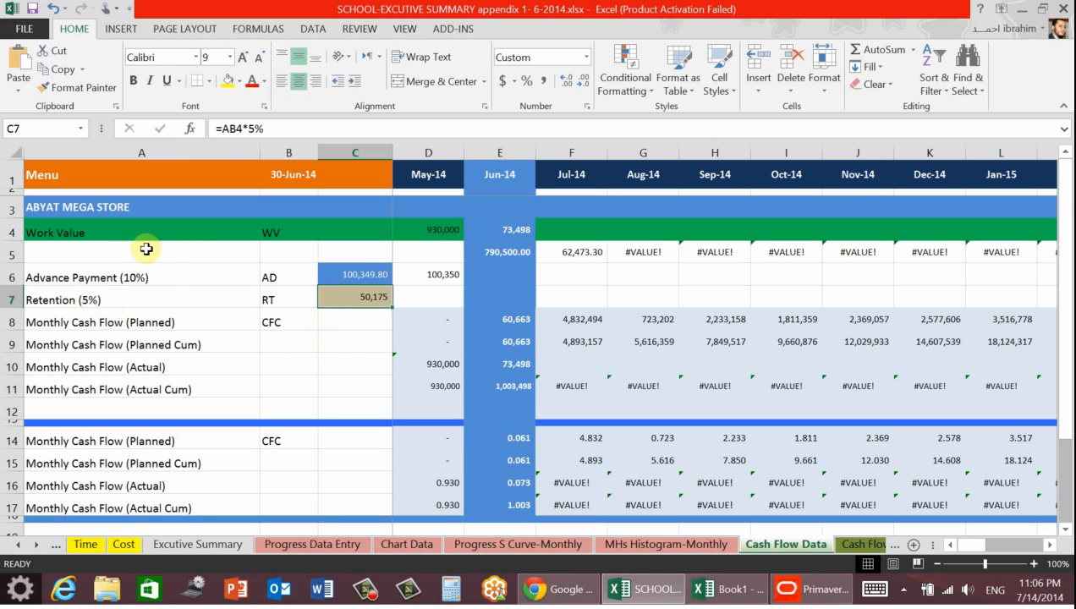
click(427, 231)
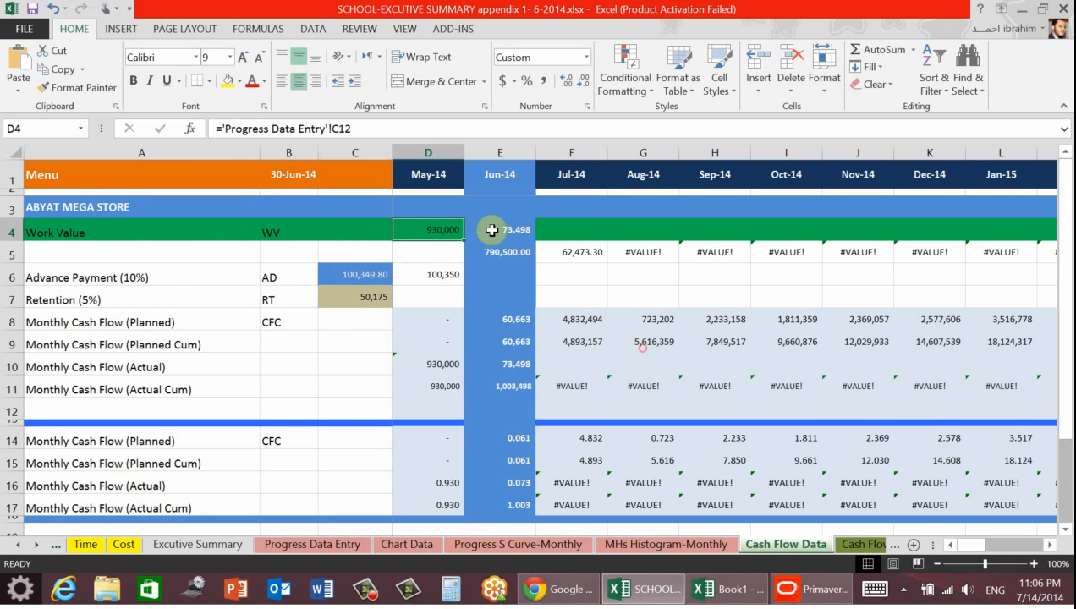
click(493, 230)
click(449, 230)
click(499, 231)
click(433, 232)
click(495, 251)
click(499, 232)
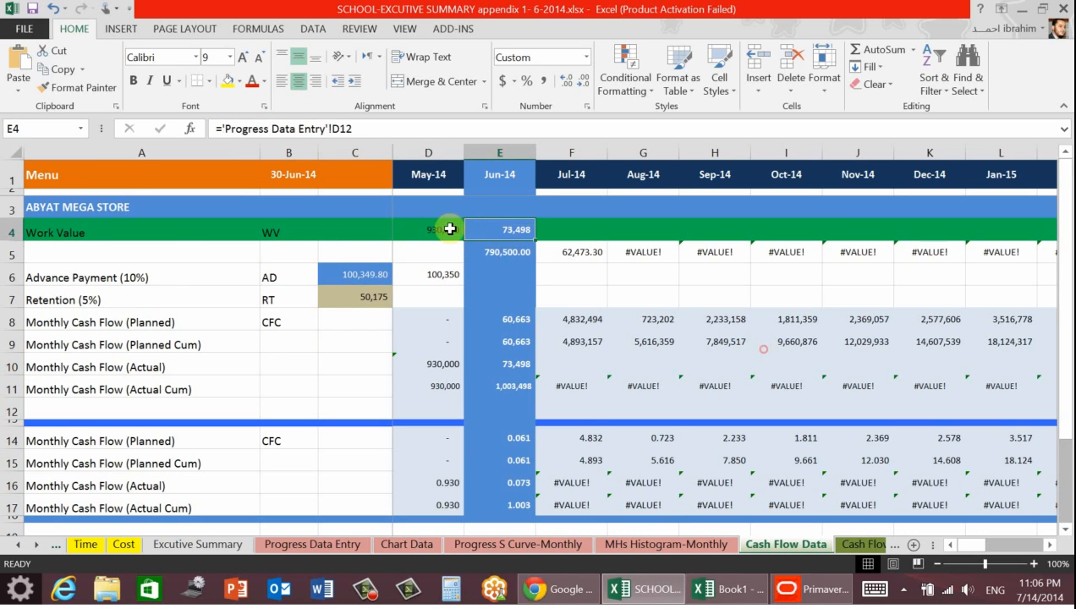
click(446, 233)
click(442, 275)
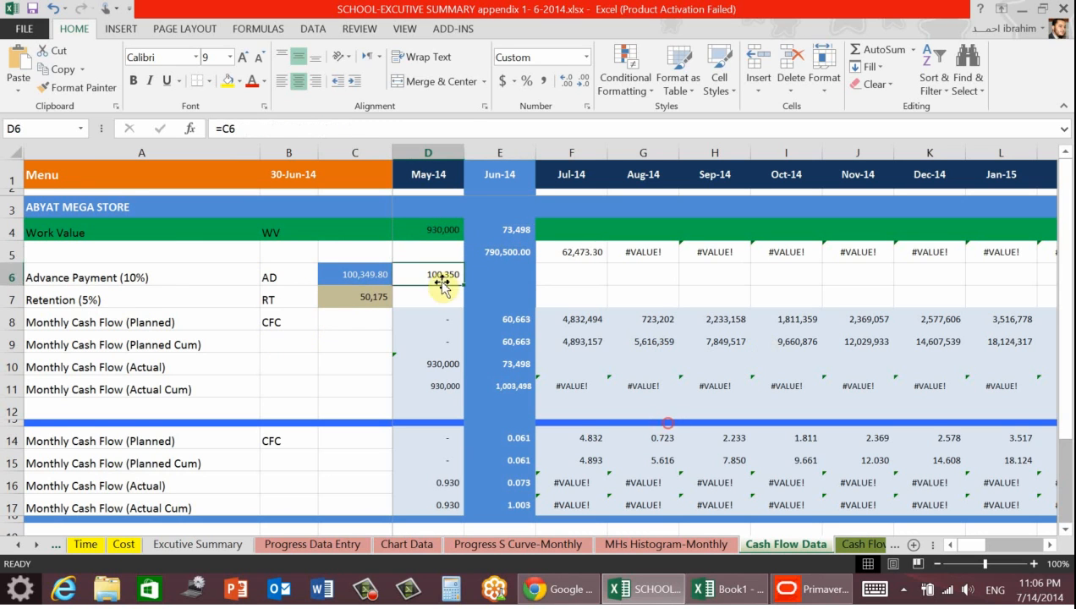
- Inspect the 10% advance payment and 5% retention formulas in cells C6 and C7
click(364, 279)
click(356, 299)
click(343, 272)
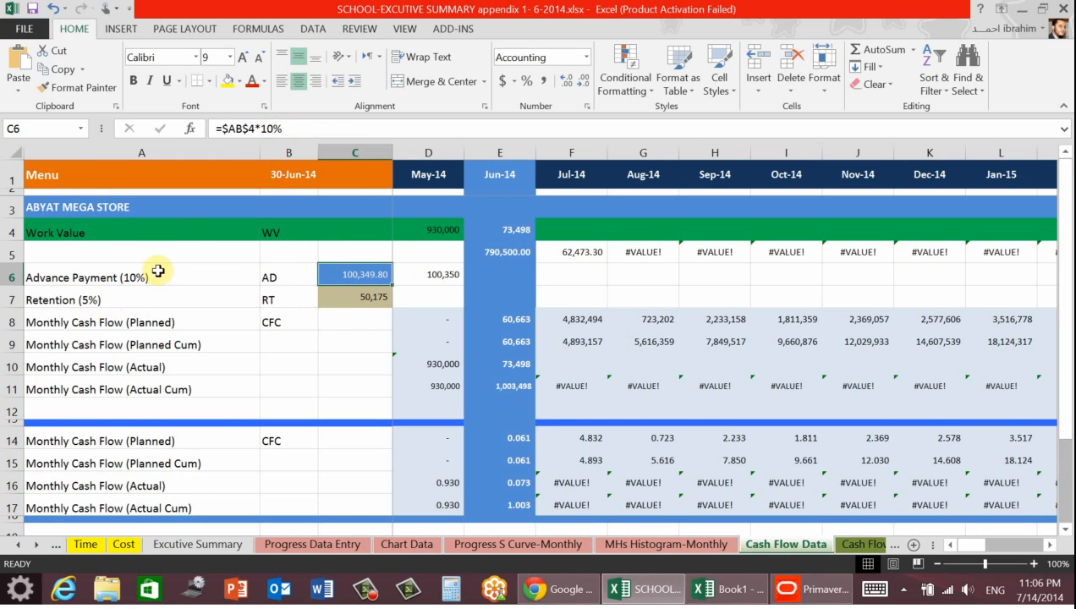
click(135, 298)
click(165, 278)
click(165, 296)
click(340, 272)
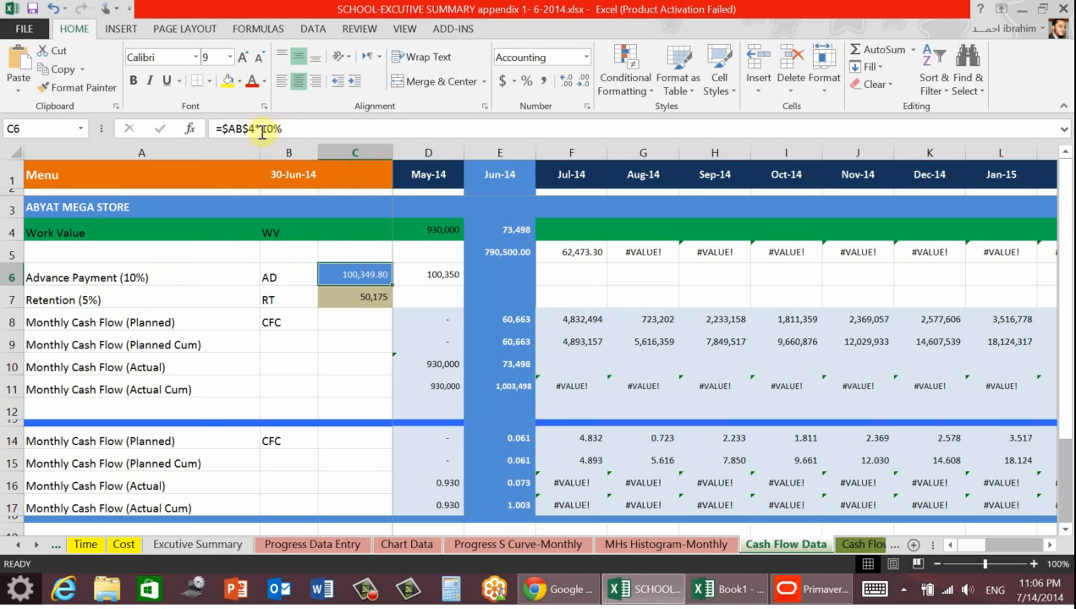
click(166, 277)
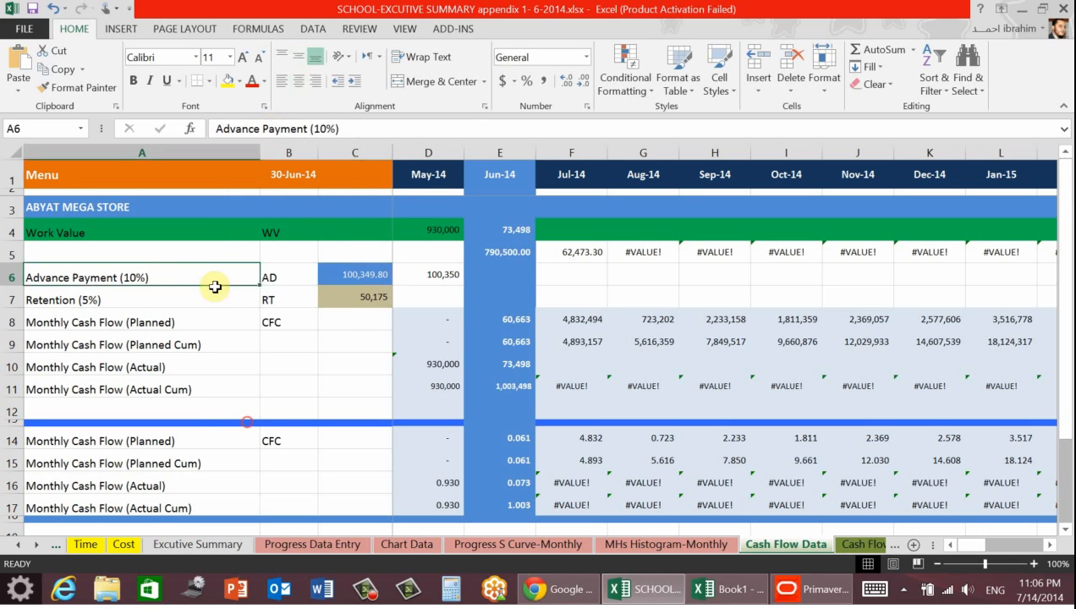
click(339, 275)
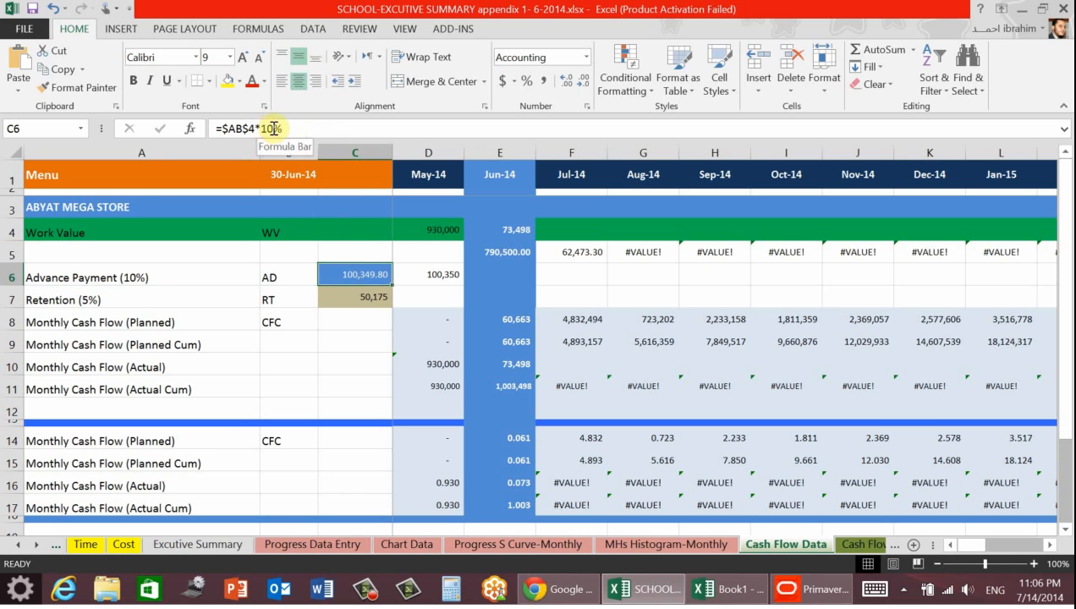
click(106, 300)
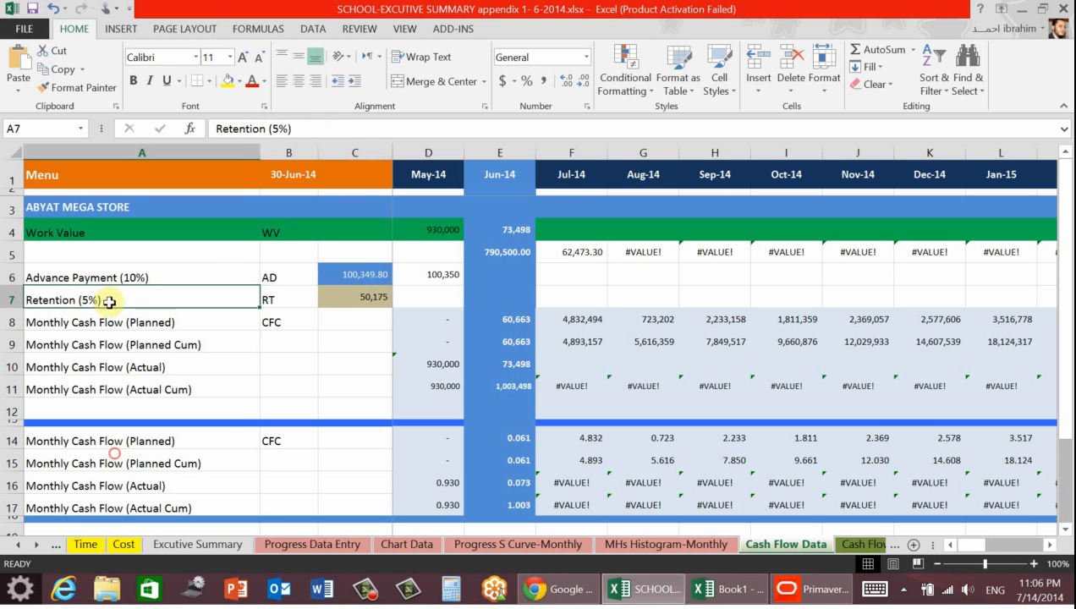
click(327, 296)
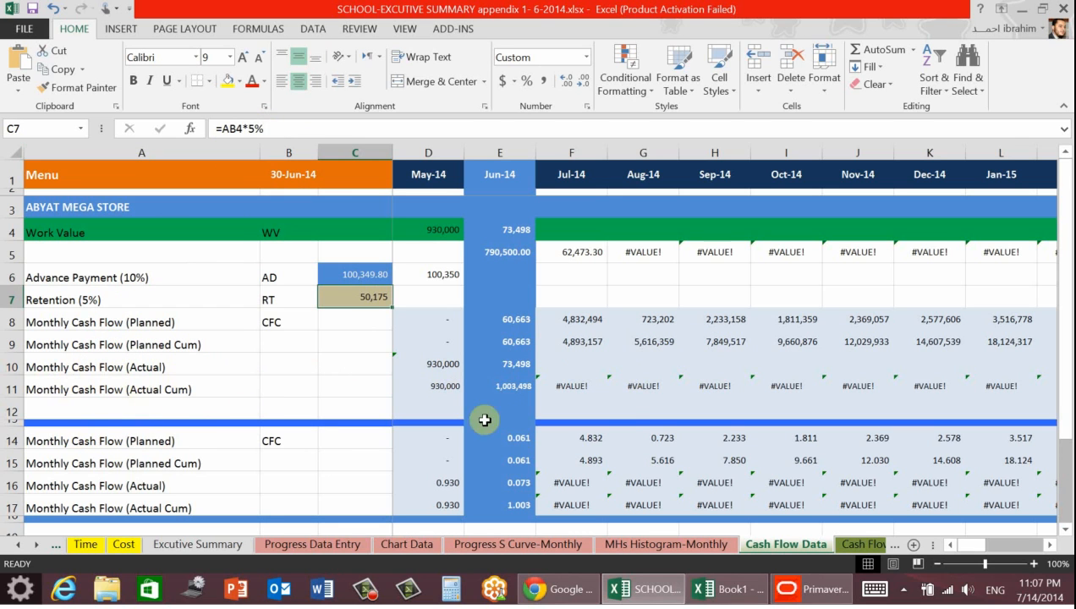
- View the histogram on the Cash Flow sheet and switch to the Risks Register sheet
scroll(604, 427, down, 1)
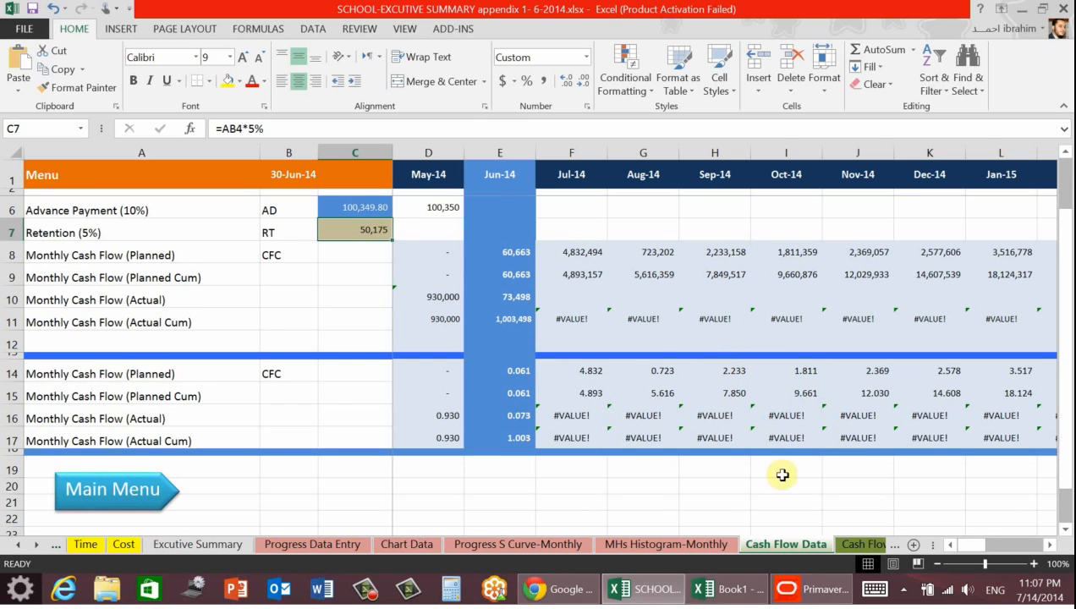
click(859, 544)
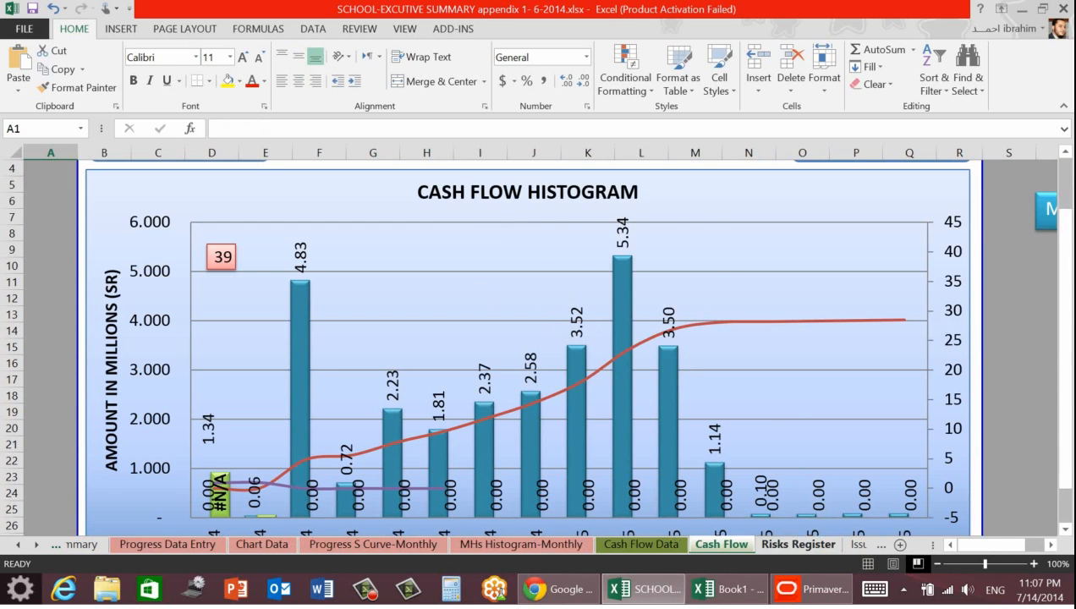
click(880, 544)
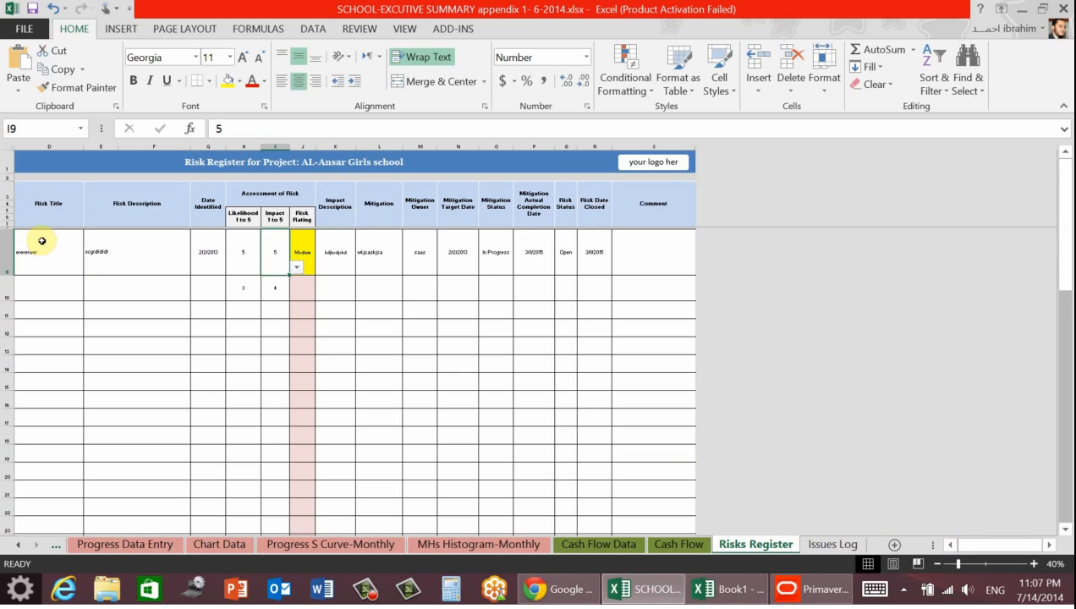
- Review the first risk's ID, workstream and category cells in row 9 of the Risks Register
click(43, 251)
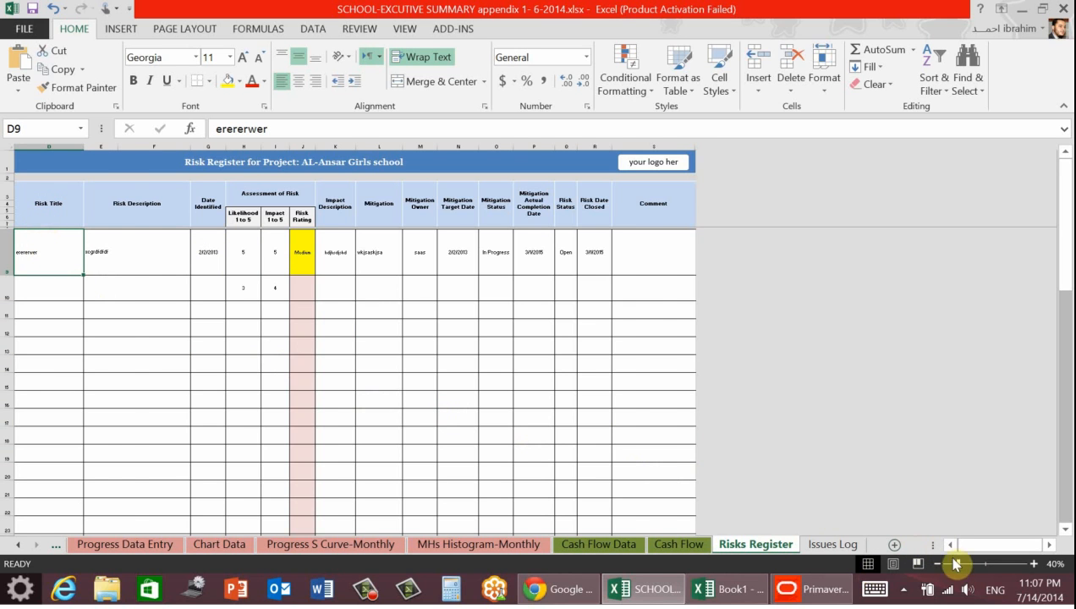
drag(982, 544, 959, 545)
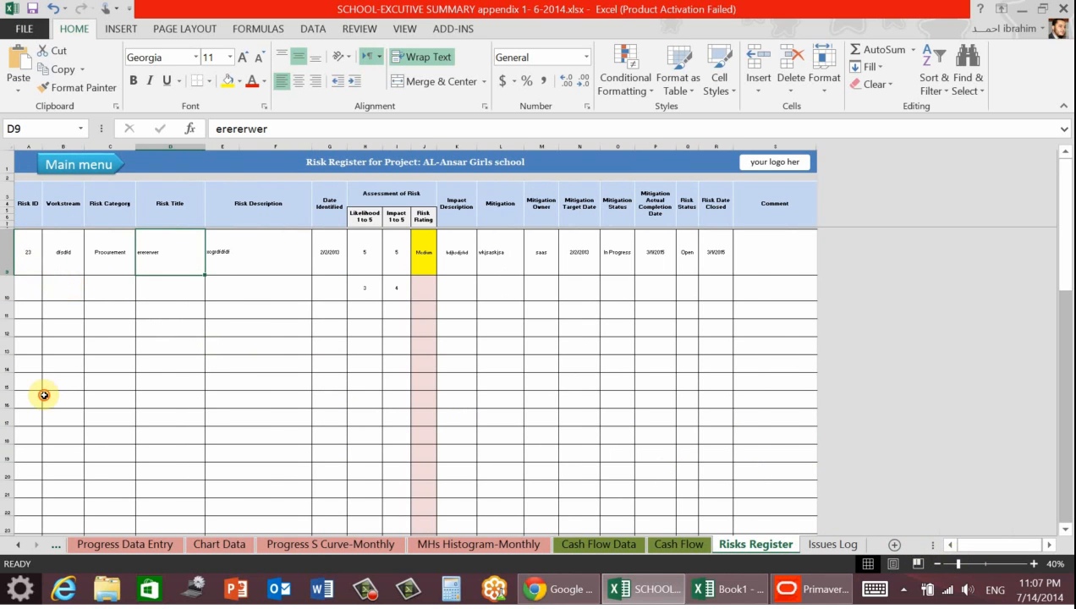
click(31, 271)
click(59, 256)
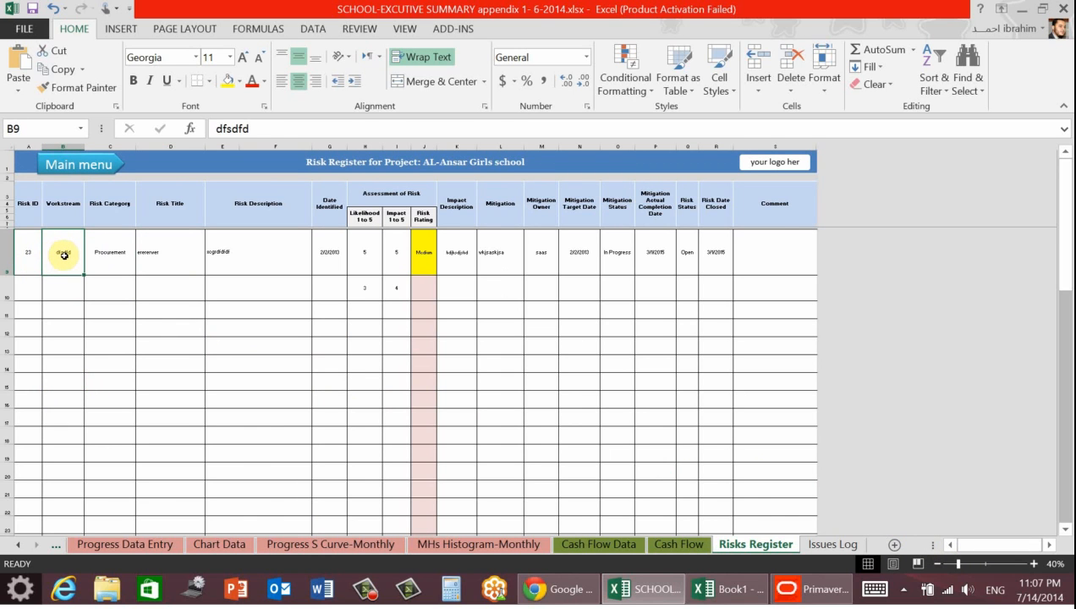
click(125, 264)
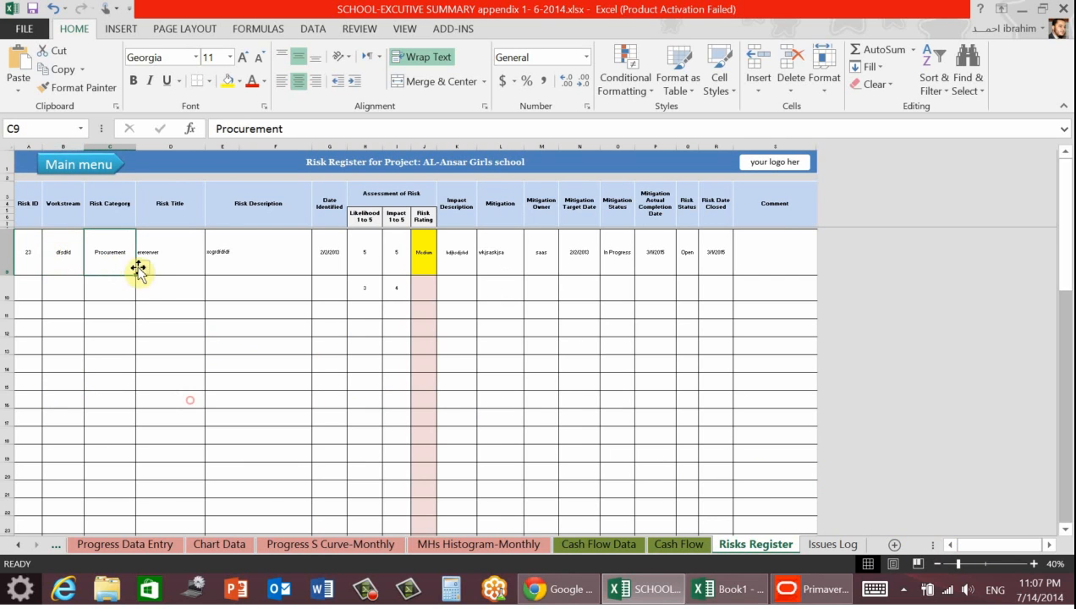
click(143, 267)
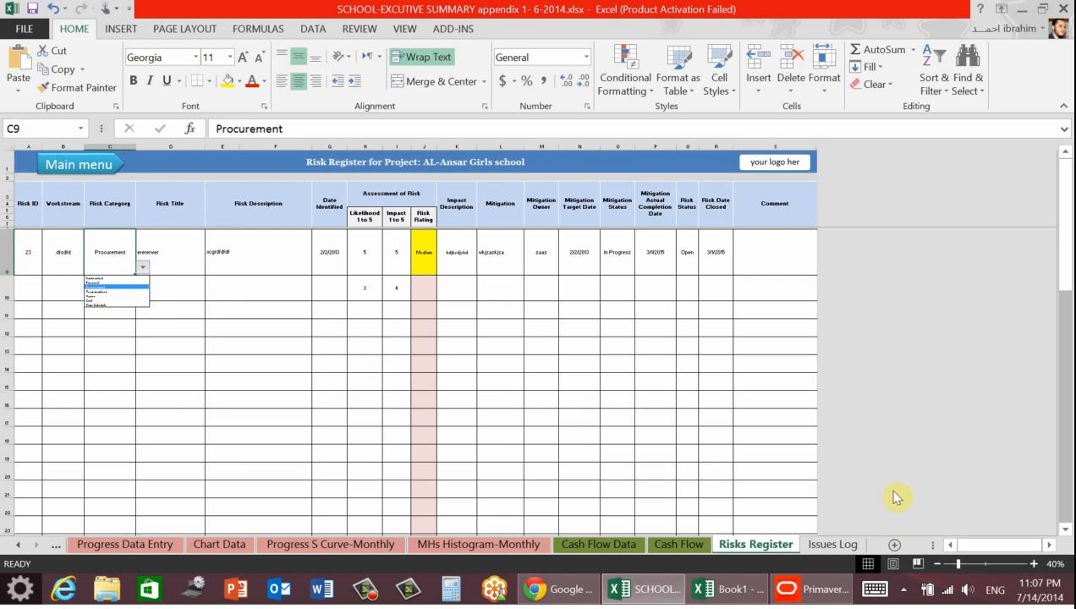
- Enlarge the Risks Register to 80% and show the risk category options in cell C9
click(1033, 563)
click(1033, 563)
click(1033, 563)
click(1033, 563)
click(1033, 563)
click(127, 365)
click(172, 375)
click(269, 396)
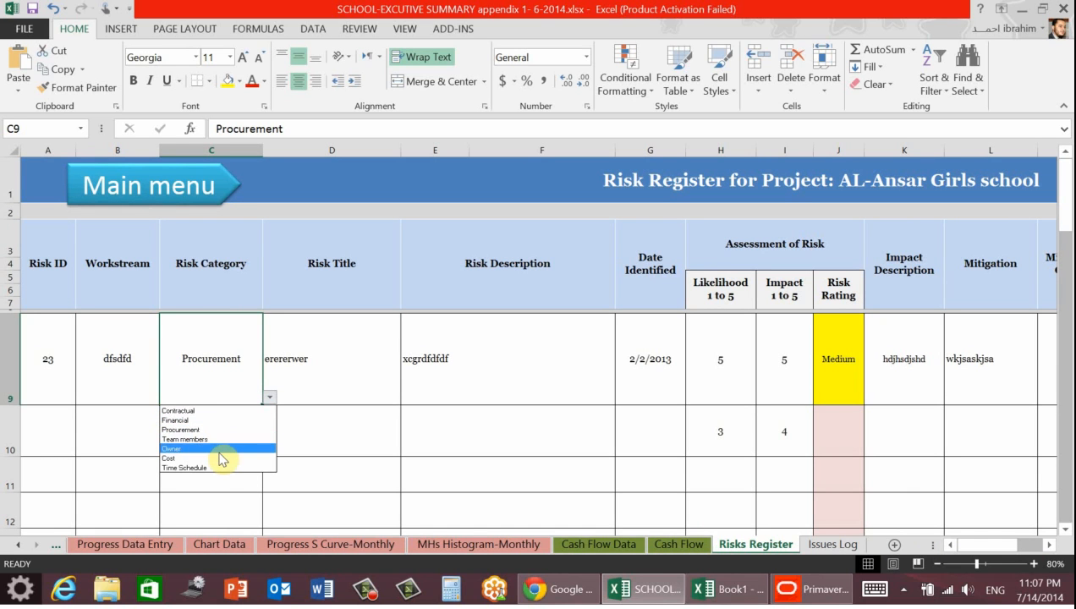
- Review the first risk's title, description and date identified cells D9, E9 and G9 in the Risks Register
click(301, 363)
click(307, 355)
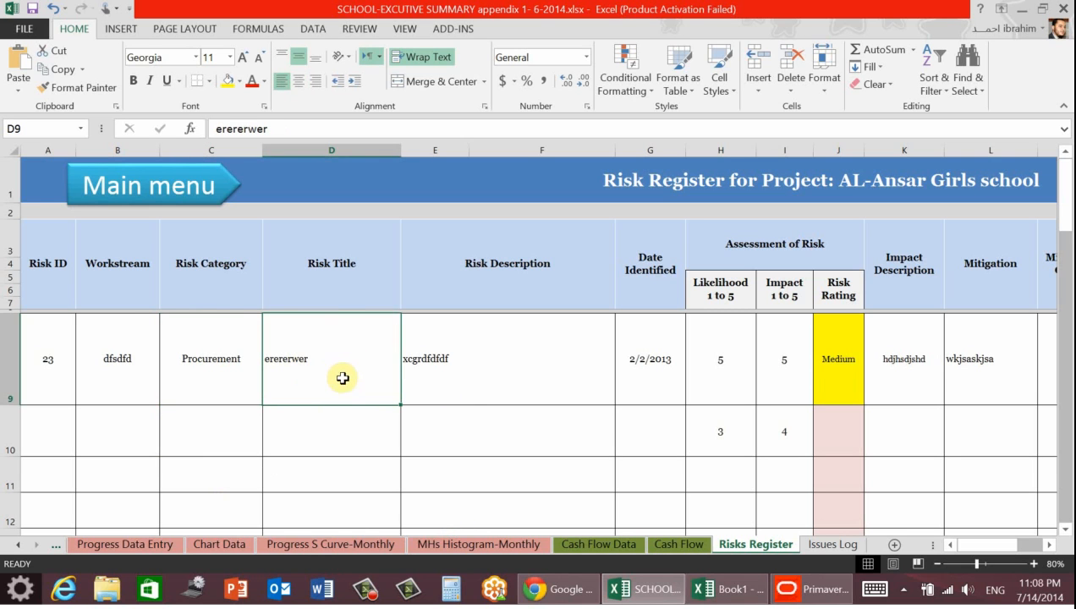
click(484, 357)
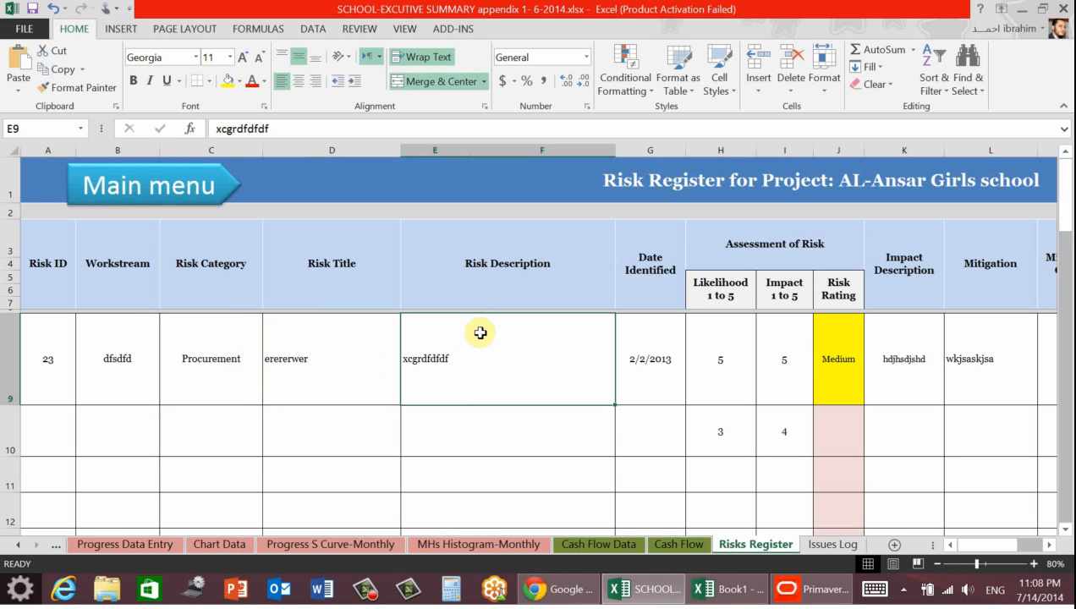
click(666, 362)
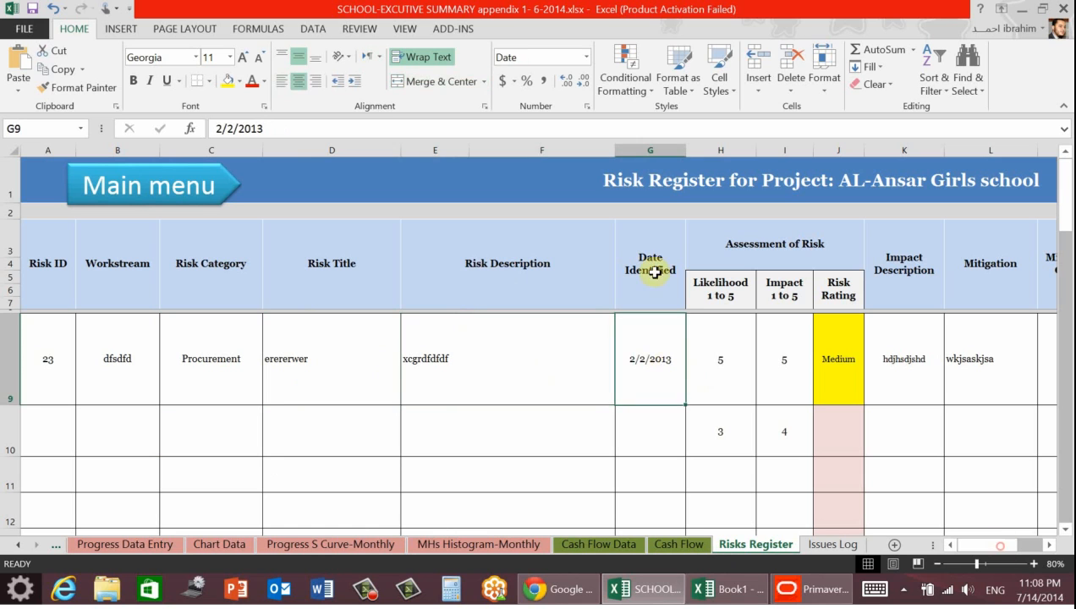
- Show the 1 to 5 options for likelihood in H9 and impact in I9, and inspect the risk rating in J9
click(718, 346)
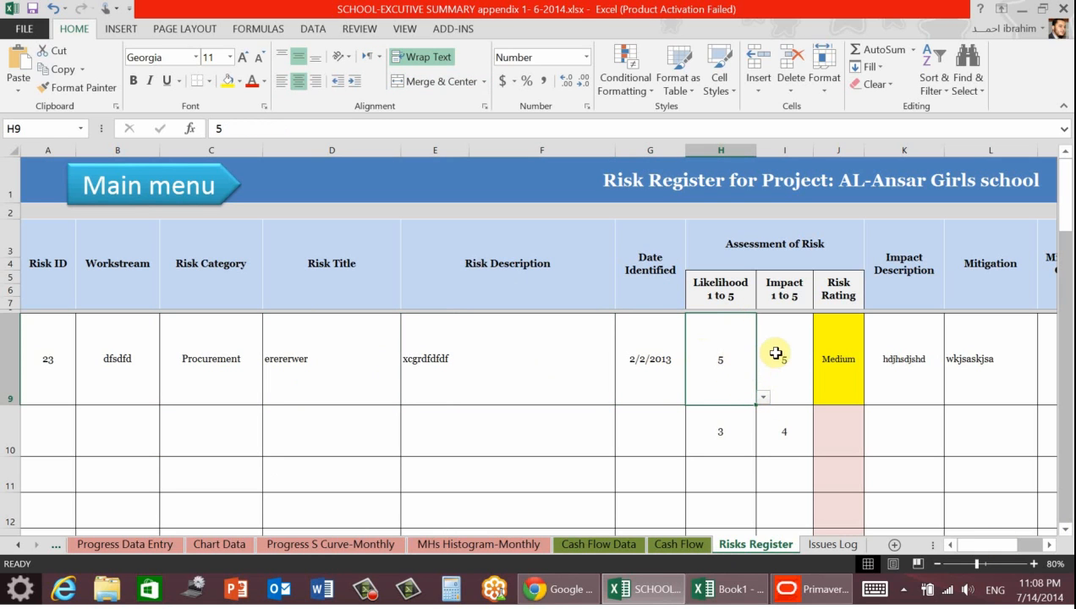
click(763, 397)
key(Escape)
click(795, 356)
click(819, 397)
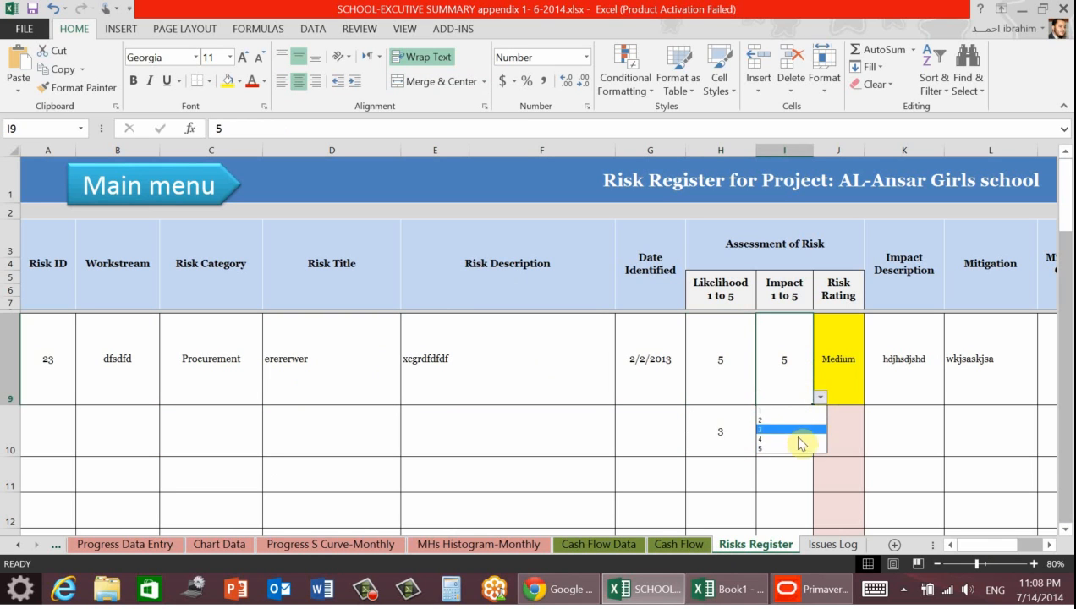
click(825, 360)
click(836, 340)
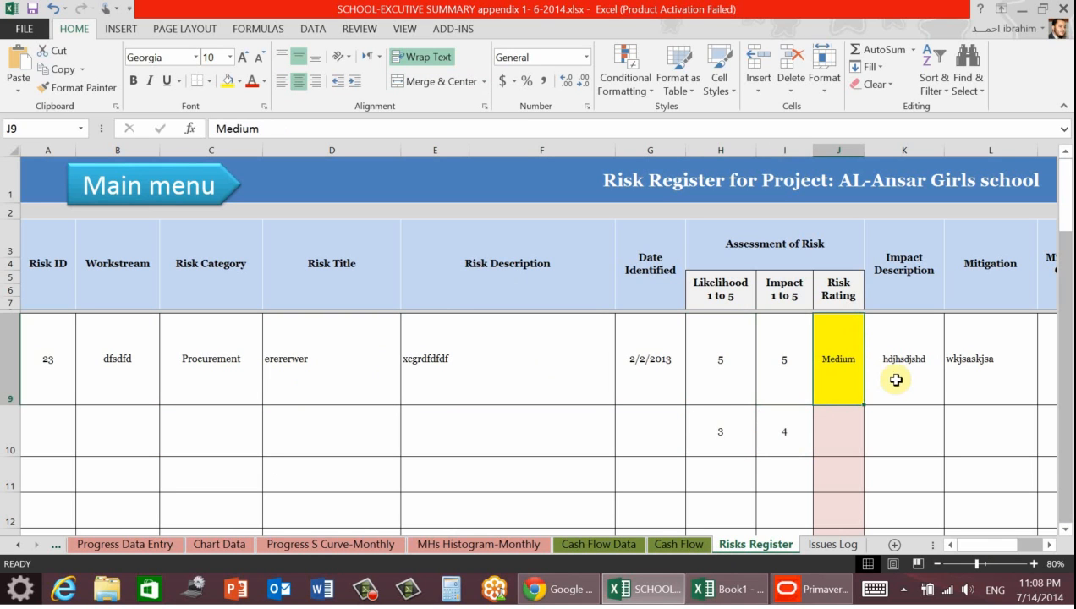
- Review the first risk's impact description, mitigation, mitigation owner and mitigation target date in cells K9 to N9
click(872, 376)
click(1047, 546)
click(1049, 546)
click(1049, 546)
click(1049, 546)
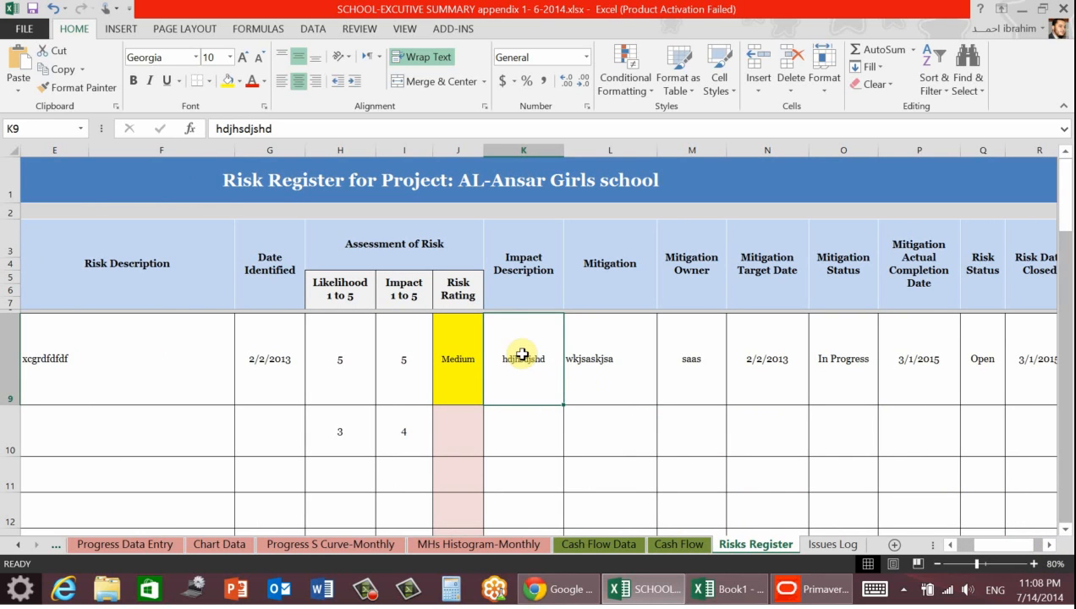
click(599, 362)
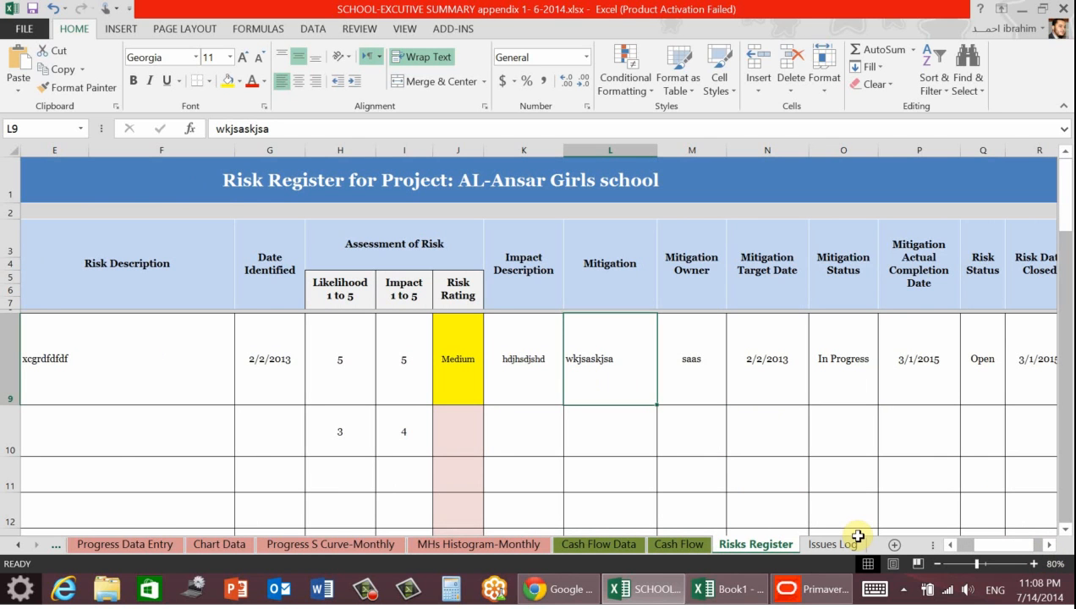
click(700, 364)
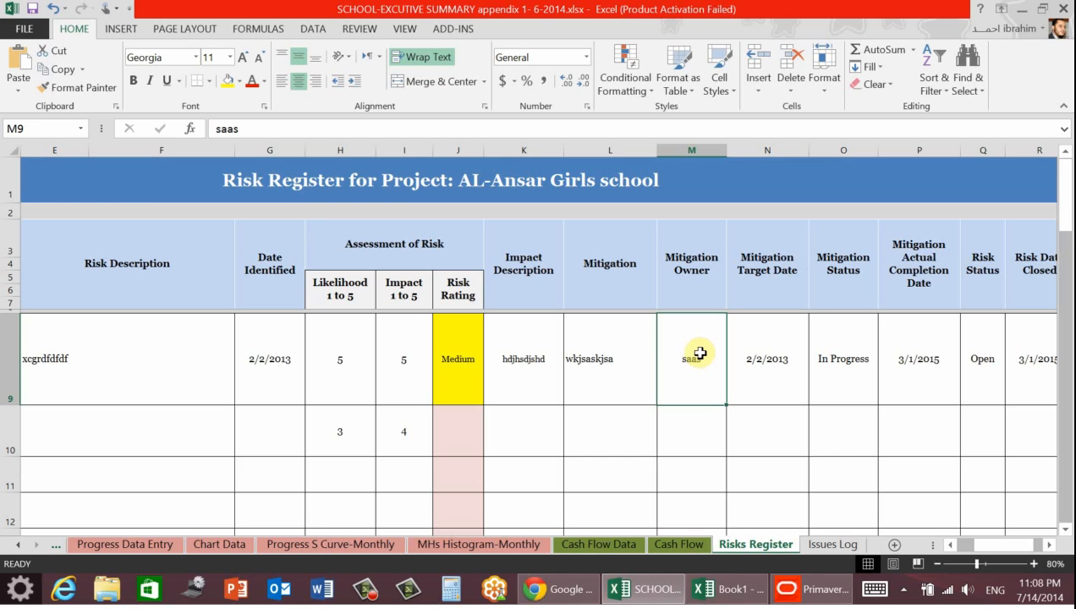
click(768, 355)
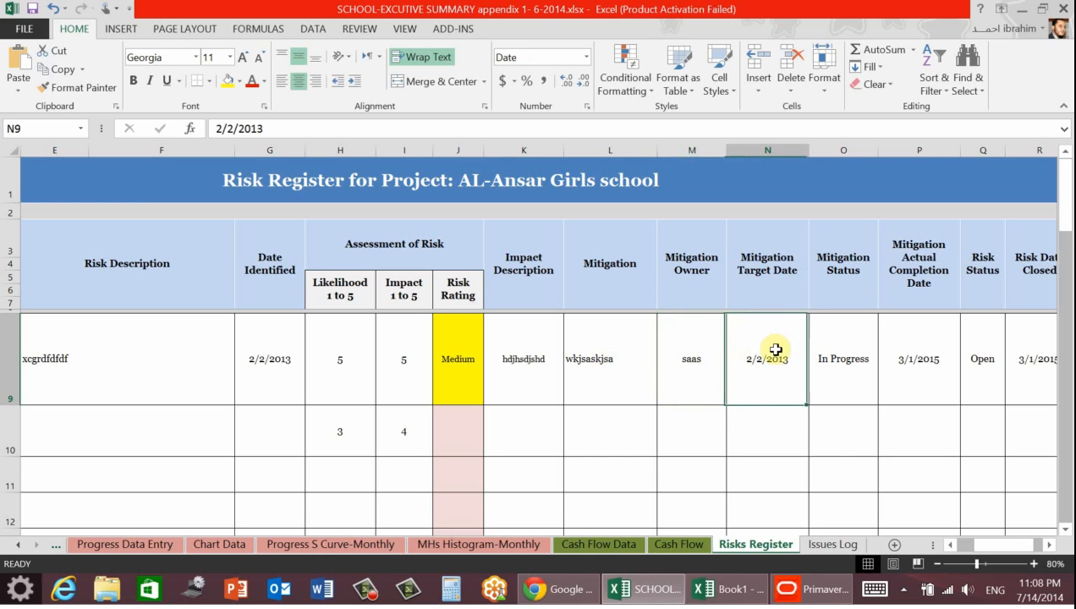
- Show the mitigation status options in cell O9 and inspect the mitigation actual completion date in P9
click(841, 347)
click(885, 397)
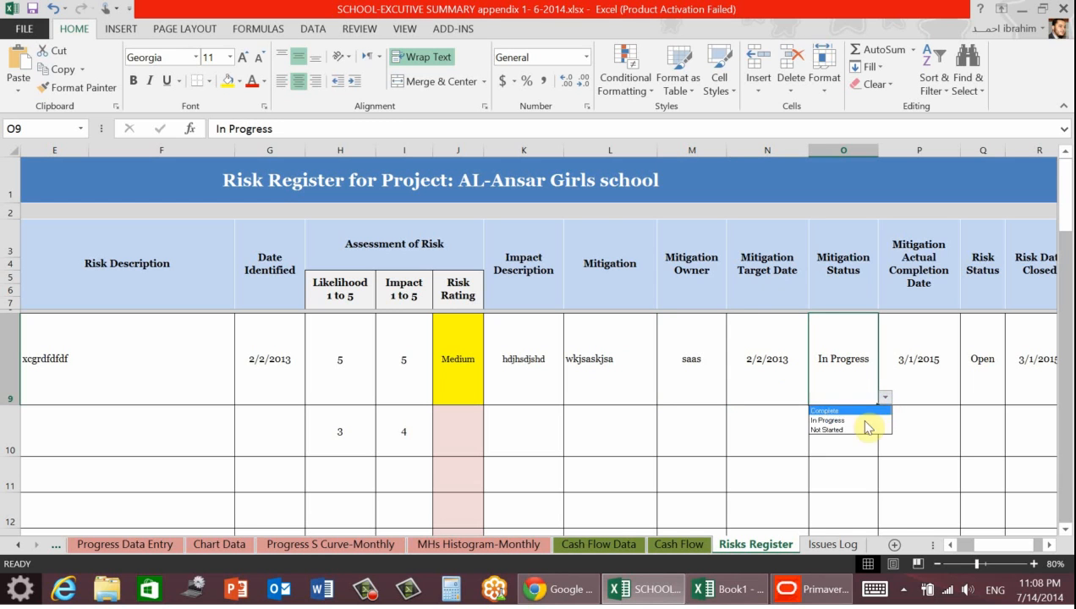
click(1047, 546)
click(1047, 546)
click(705, 371)
click(694, 364)
- Show the risk status options in cell Q9 and check the date closed and comment cells R9 and S9
click(749, 369)
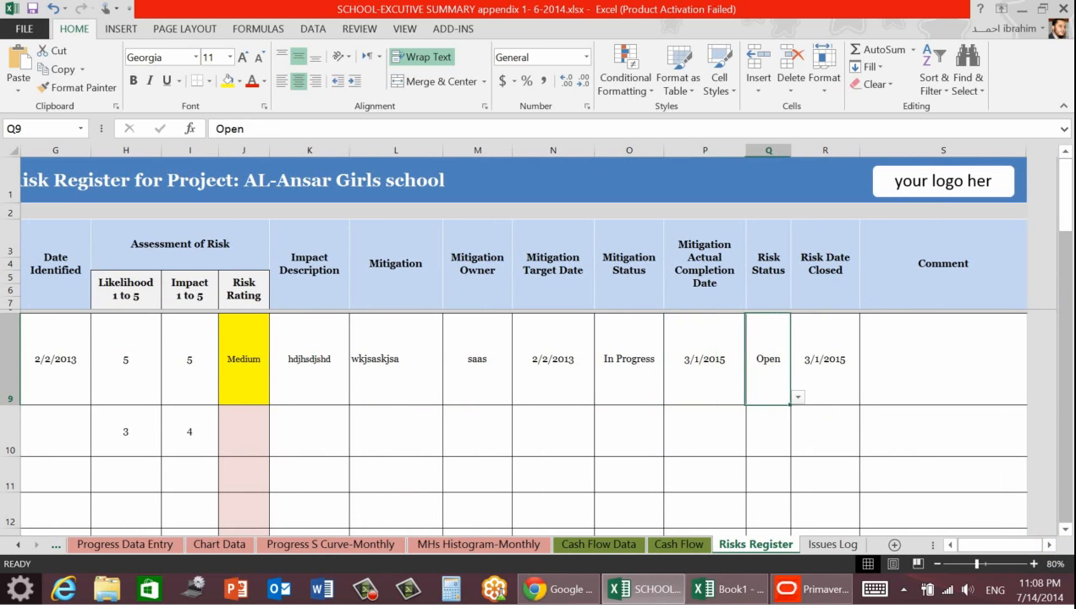
click(798, 396)
click(818, 357)
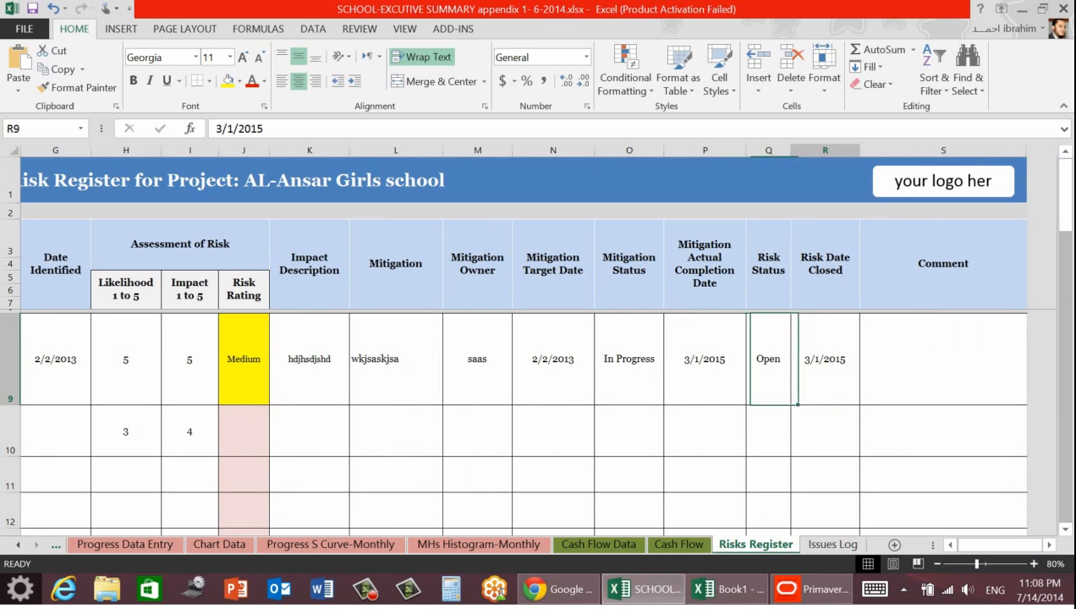
click(935, 350)
- View the Risk Rating and Mitigation Status pie charts below the risk table at 40% zoom
scroll(833, 364, down, 20)
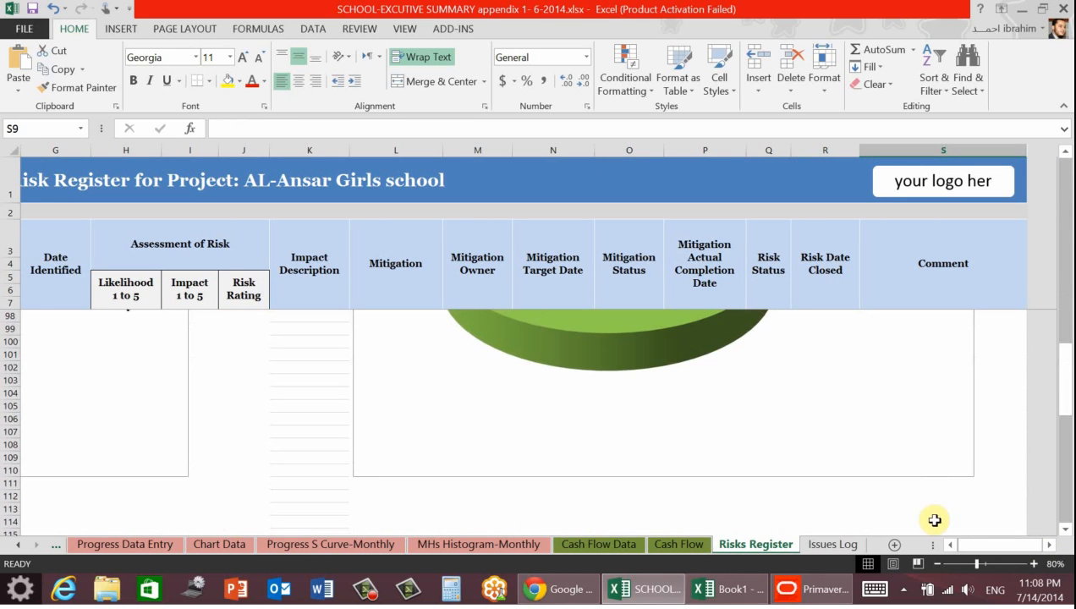
click(937, 563)
click(938, 563)
click(937, 563)
click(938, 563)
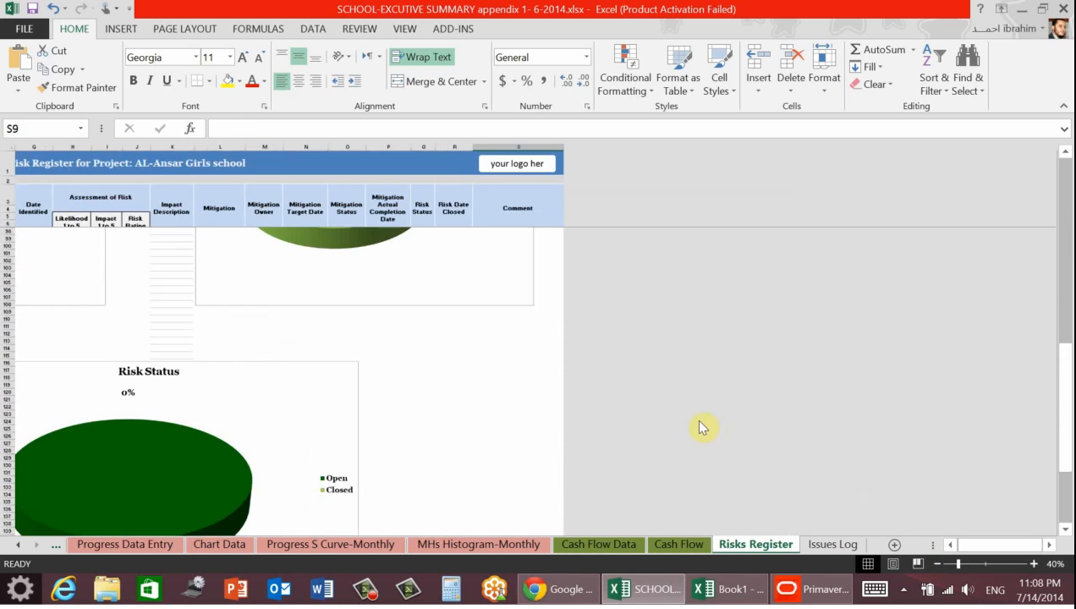
scroll(506, 396, up, 4)
drag(965, 546, 948, 546)
scroll(595, 410, up, 2)
scroll(595, 409, up, 2)
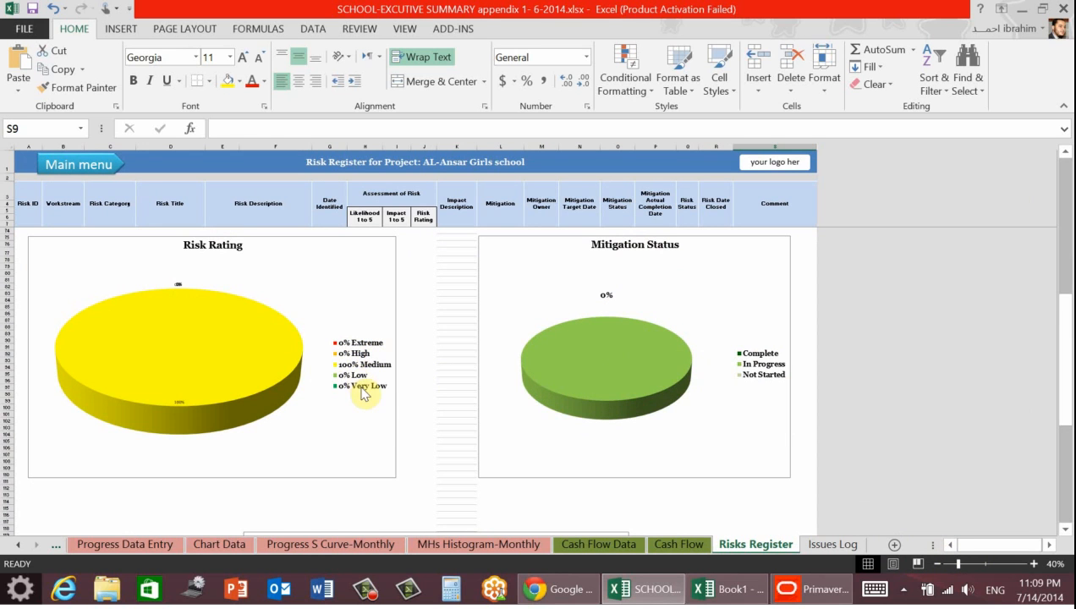
- View the Risk Status pie chart at the end of the Risks Register sheet
scroll(392, 400, down, 10)
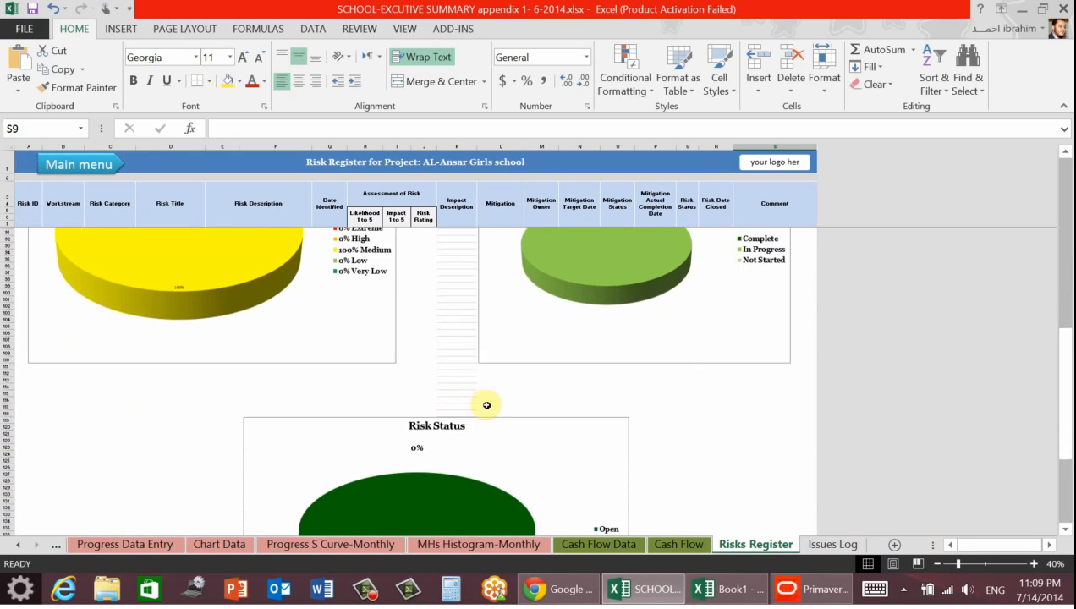
scroll(492, 408, down, 1)
mouse_move(439, 434)
- Switch to the Issues Log sheet and review the first issue's ID, date raised and category options in row 9
click(812, 547)
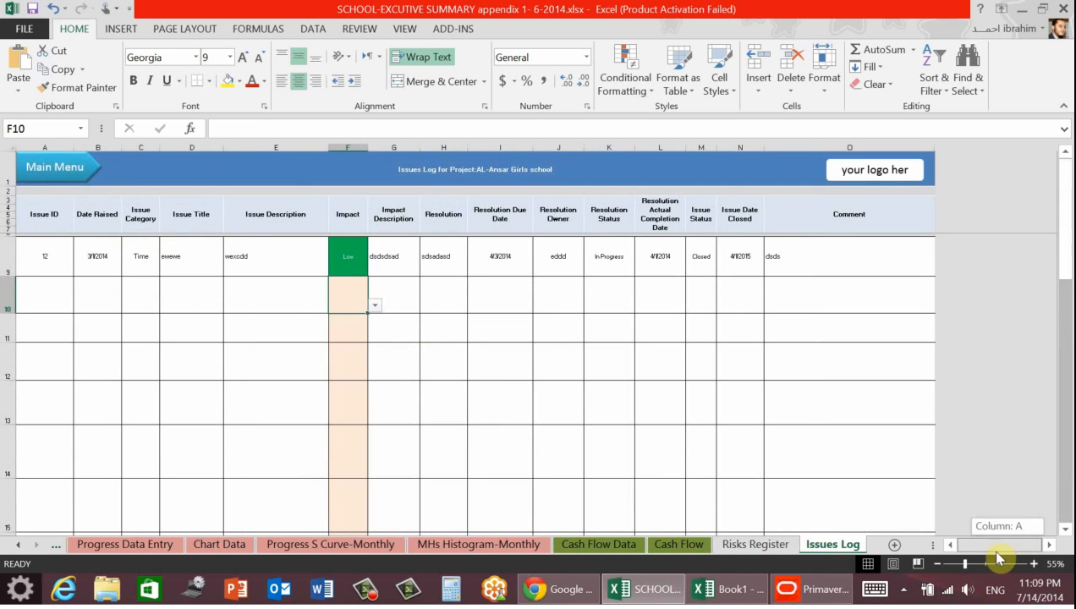
click(65, 271)
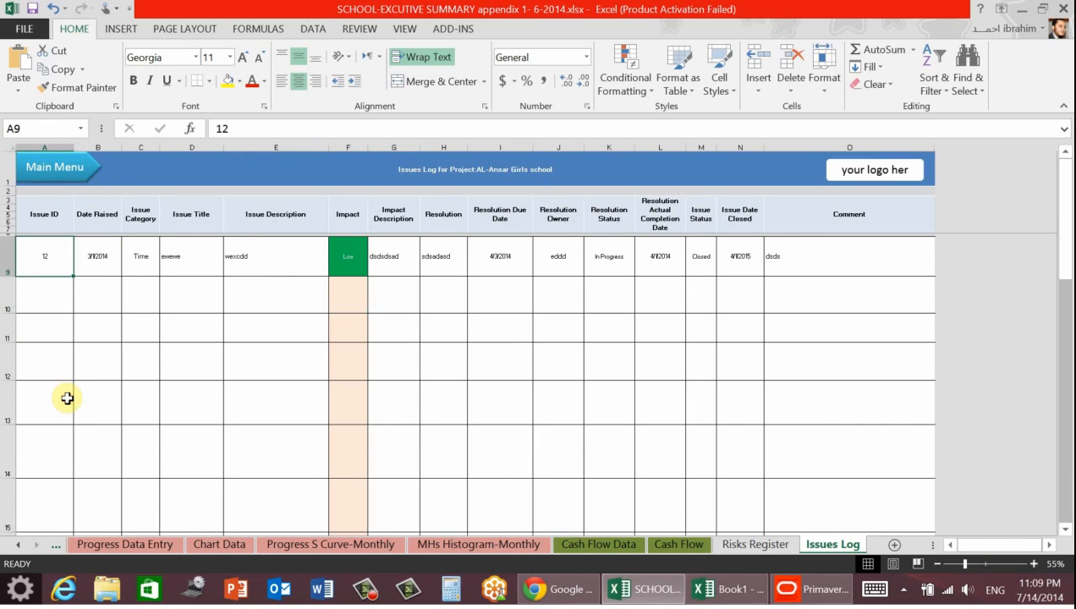
click(97, 258)
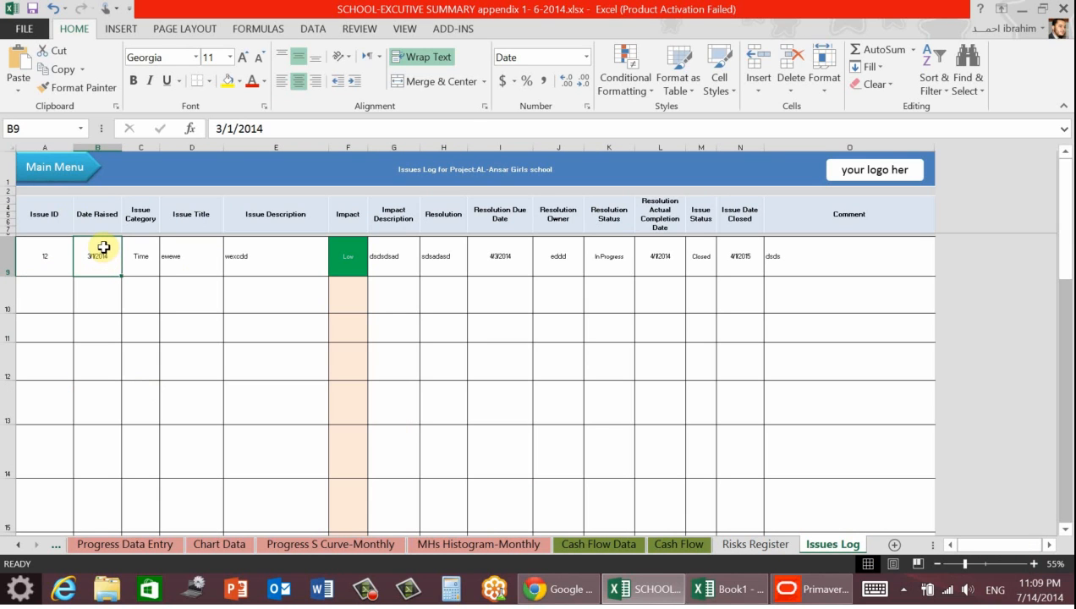
click(145, 263)
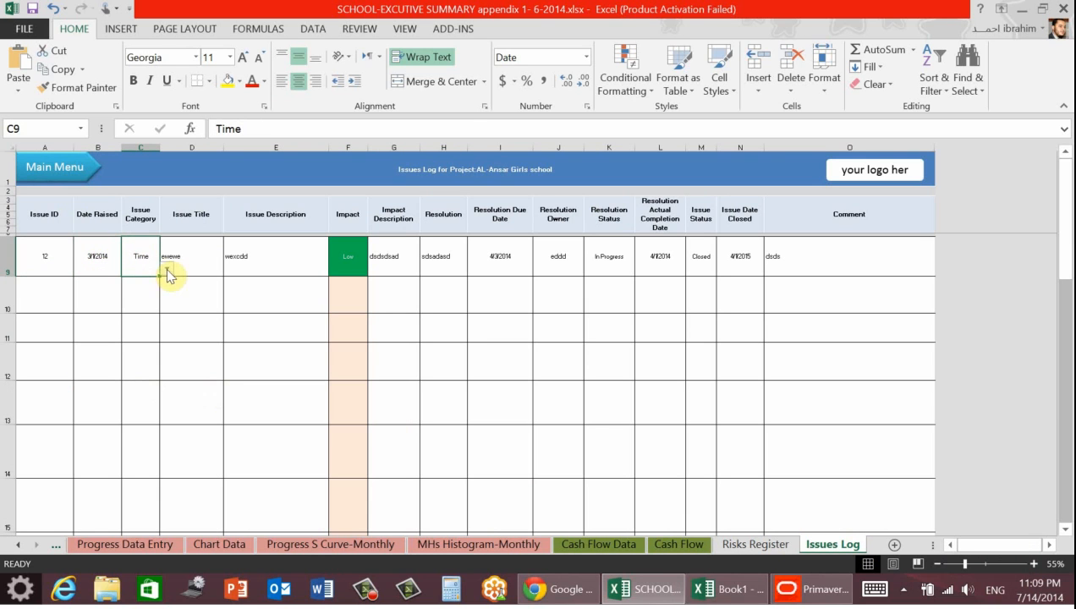
click(167, 269)
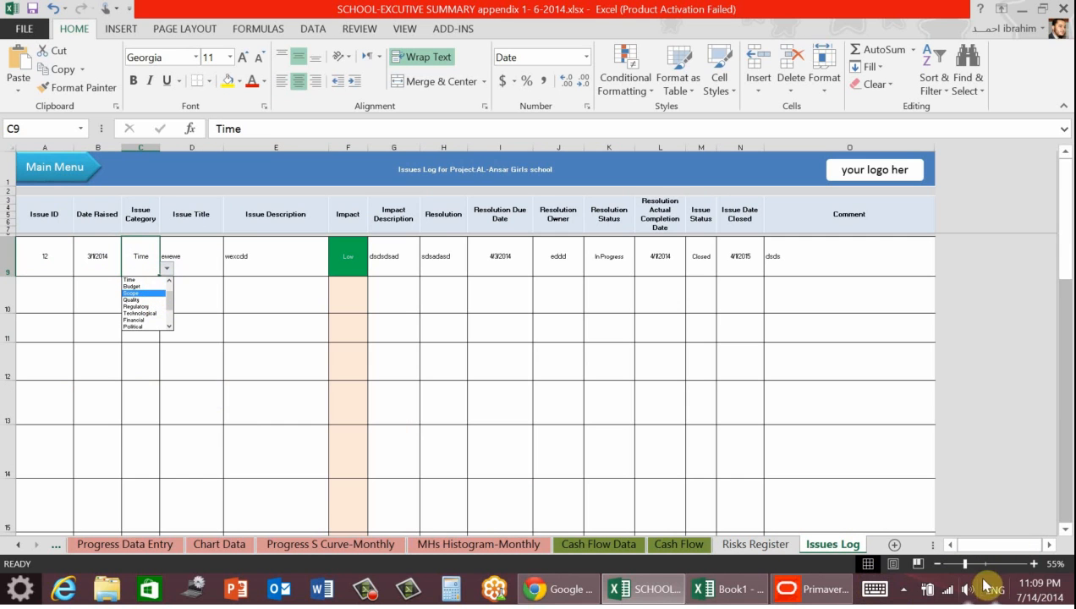
- Enlarge the Issues Log to 80% and examine the issue category options in cell C9
click(1033, 564)
click(1033, 564)
click(1034, 564)
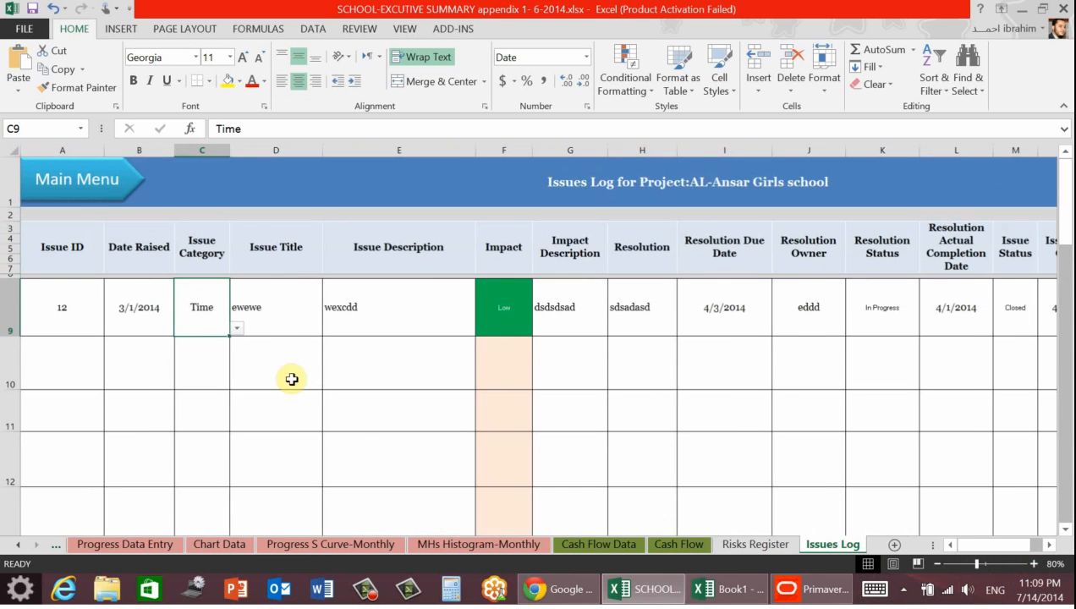
click(237, 329)
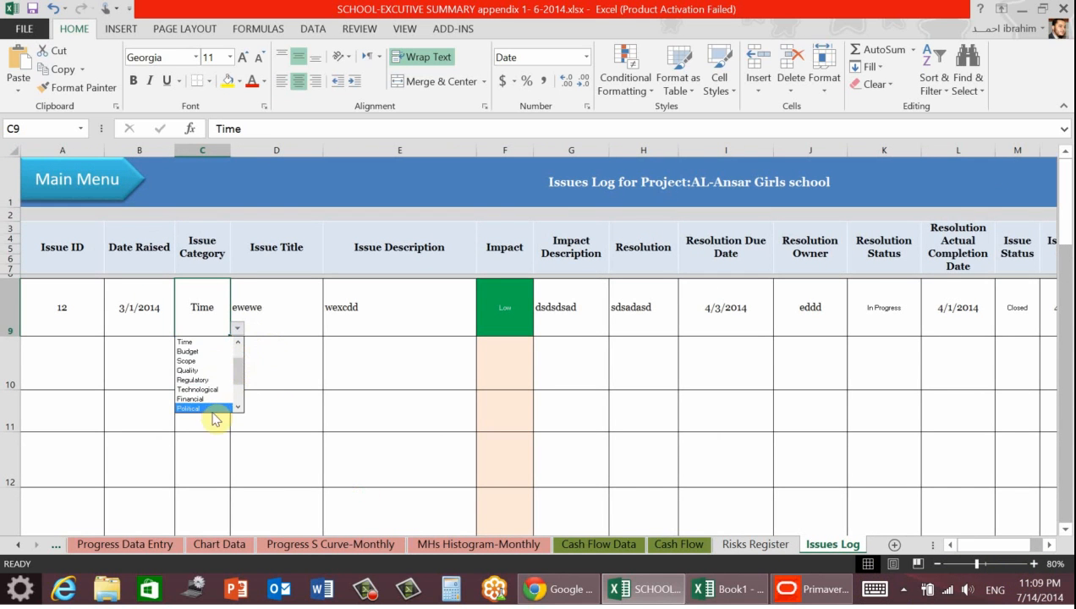
key(Escape)
- Review the issue title and description in D9 and E9, and show the impact options in F9
click(275, 314)
click(338, 317)
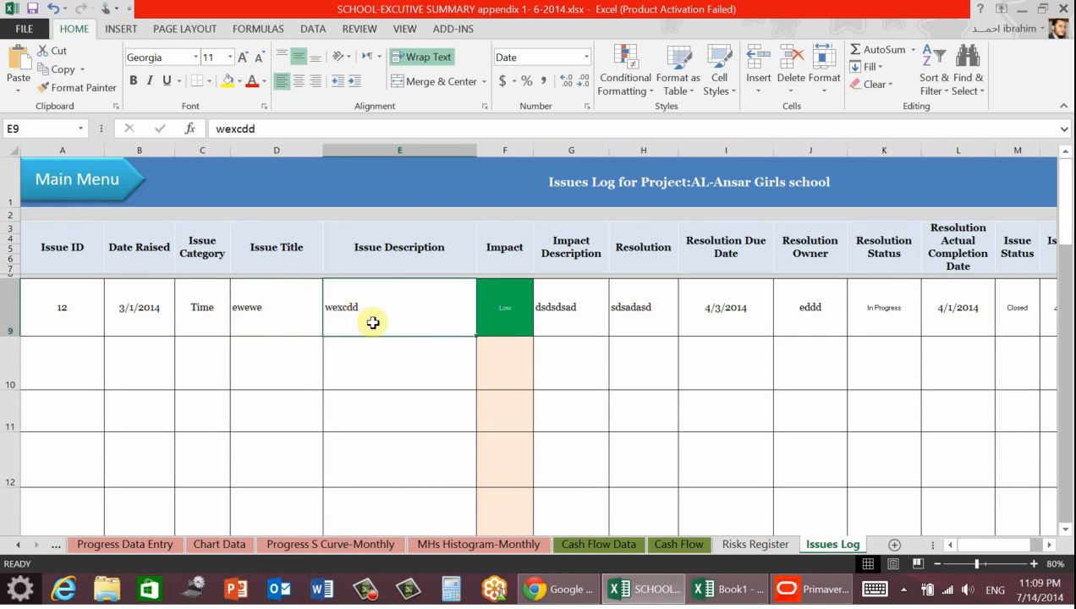
click(510, 319)
click(540, 328)
click(559, 308)
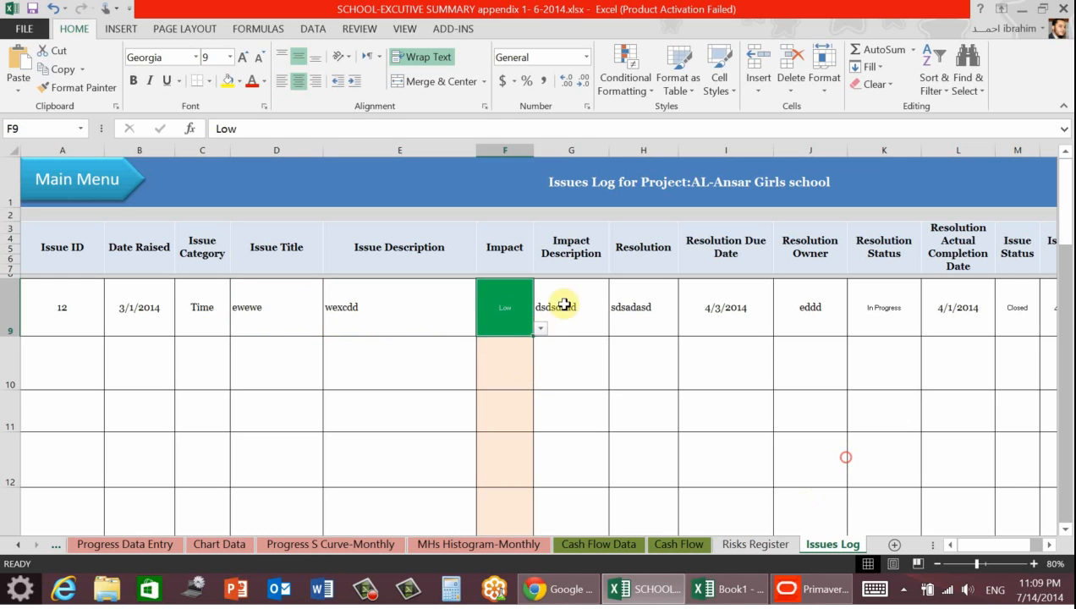
- Review the first issue's impact description, resolution, resolution due date and resolution owner in cells G9 to J9
click(565, 304)
click(637, 313)
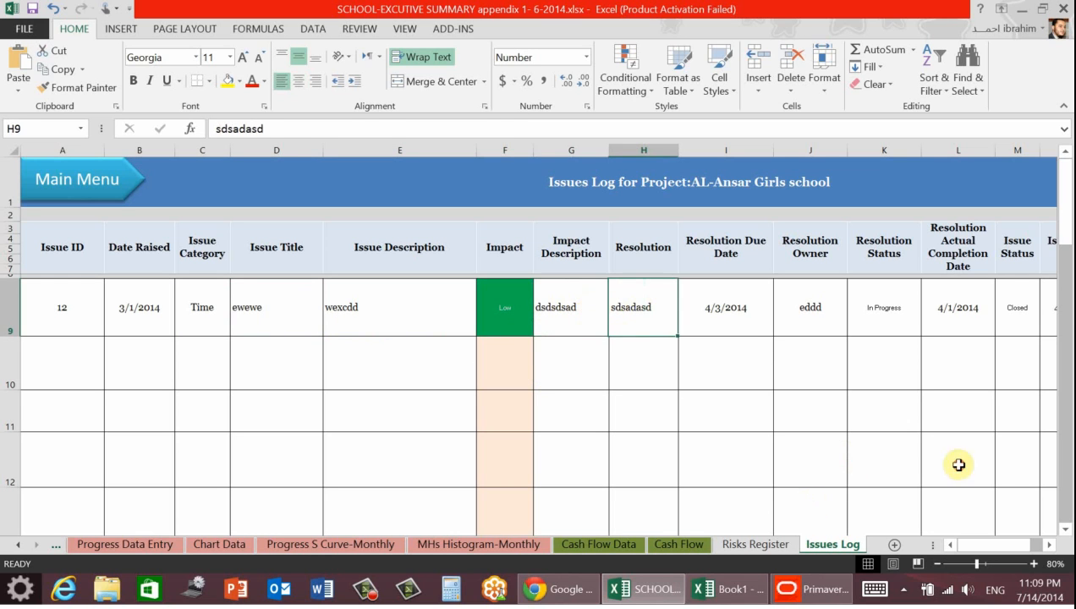
click(749, 308)
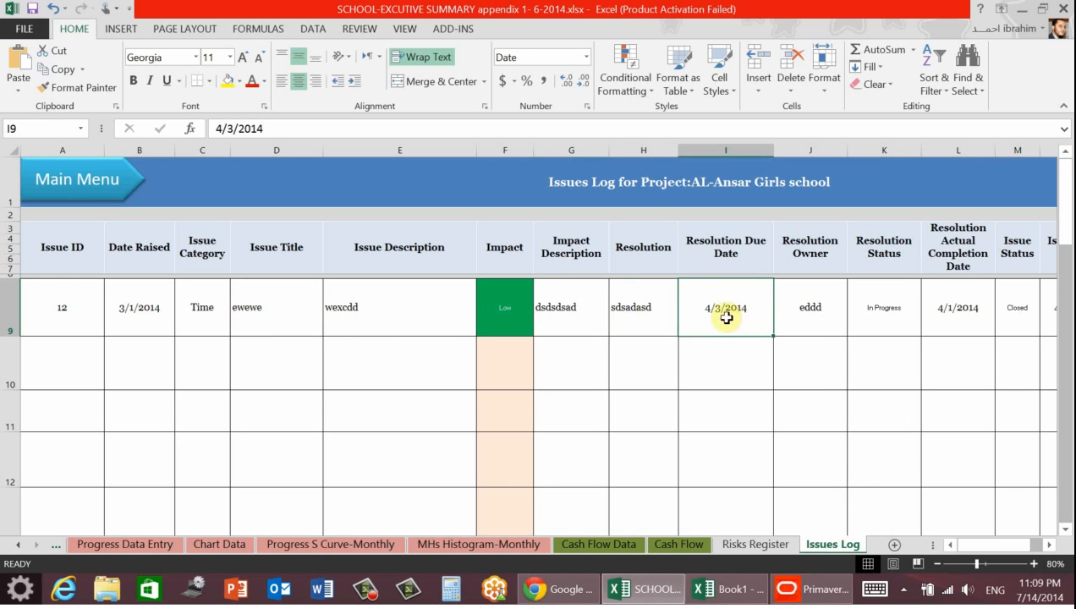
click(815, 313)
drag(1004, 546, 1020, 545)
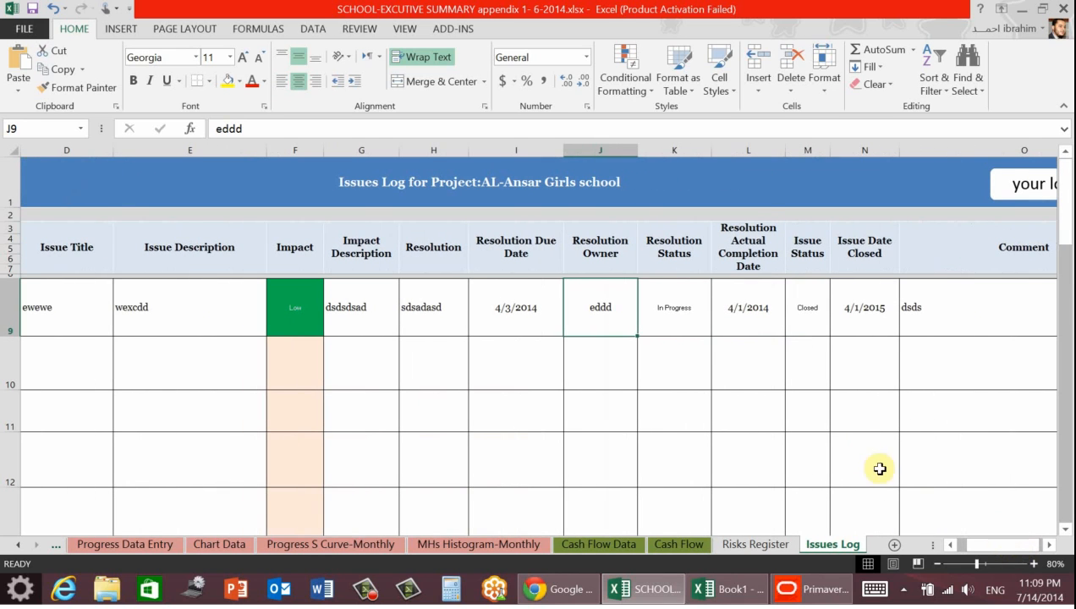
- Show the resolution status options in cell K9 and inspect the resolution actual completion date in L9
click(692, 332)
click(721, 334)
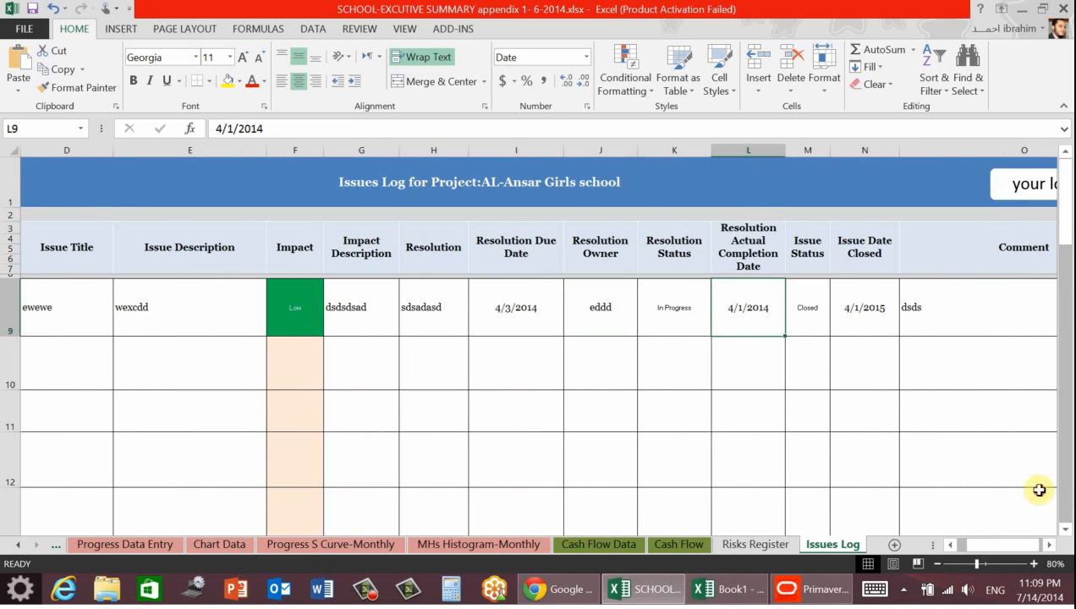
click(694, 326)
click(718, 329)
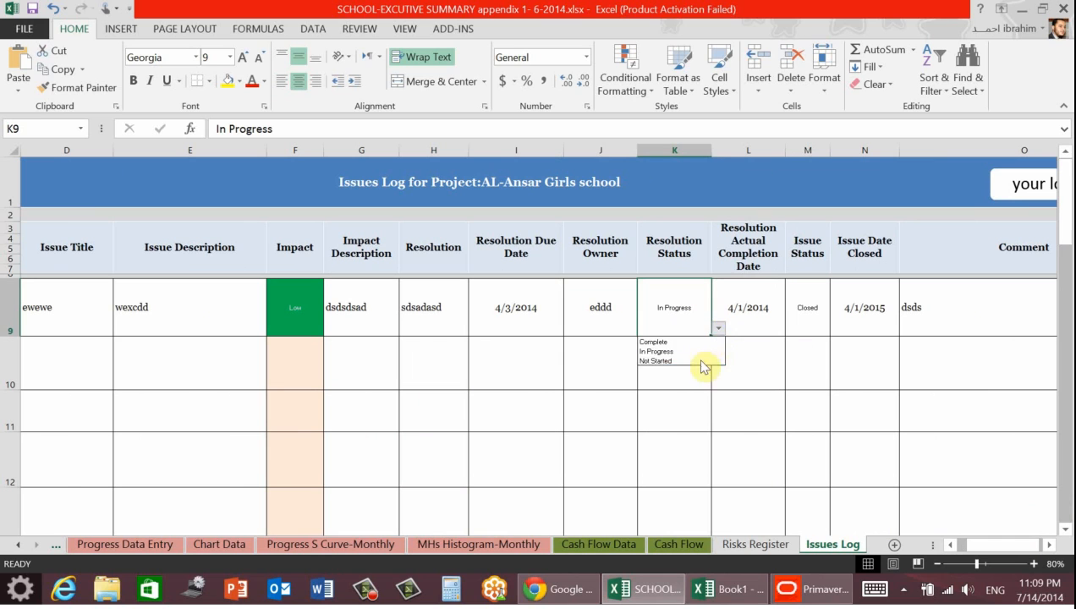
click(759, 302)
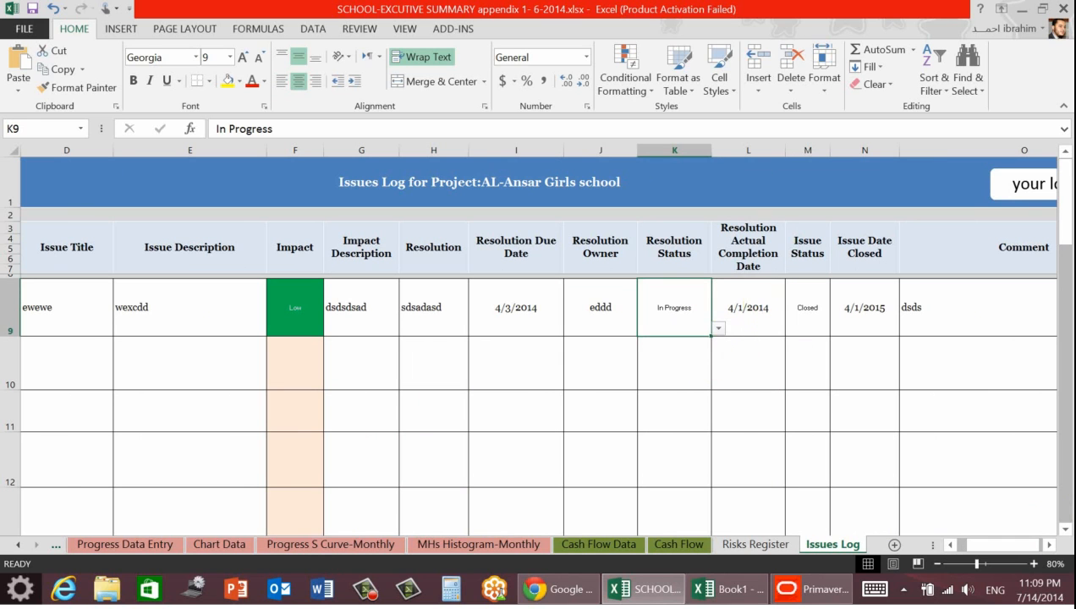
click(759, 304)
- Show the issue status options in cell M9 and check the issue date closed and comment cells N9 and O9
click(803, 312)
click(836, 334)
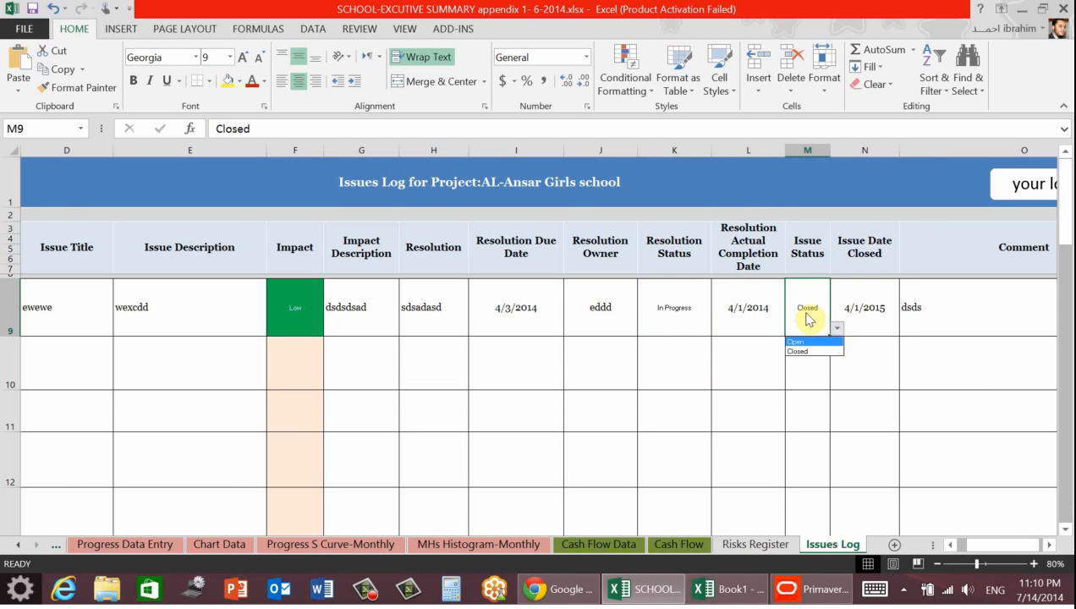
click(874, 304)
click(874, 306)
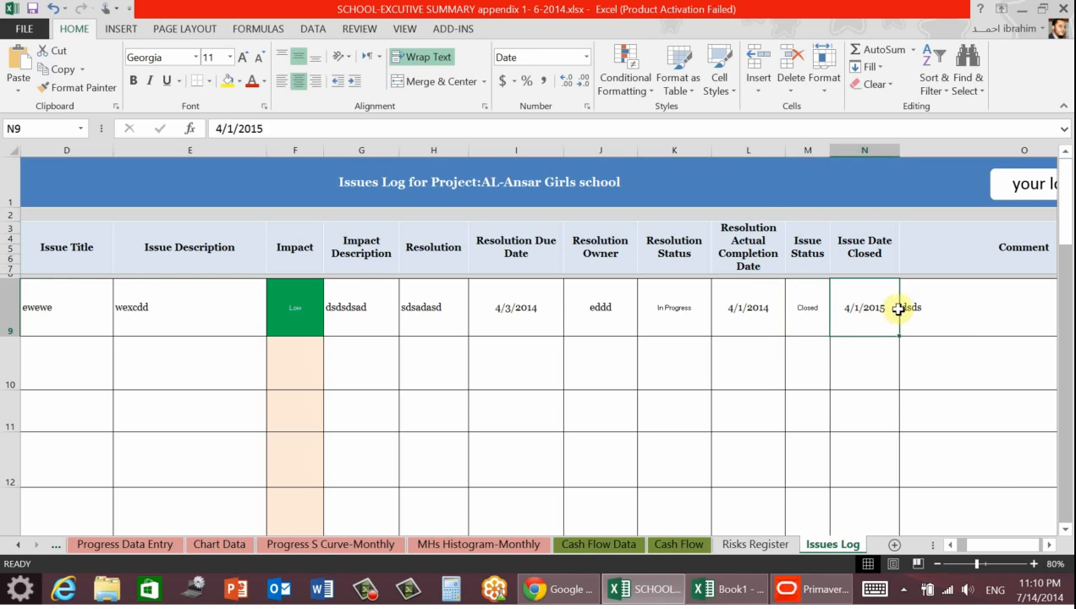
click(914, 311)
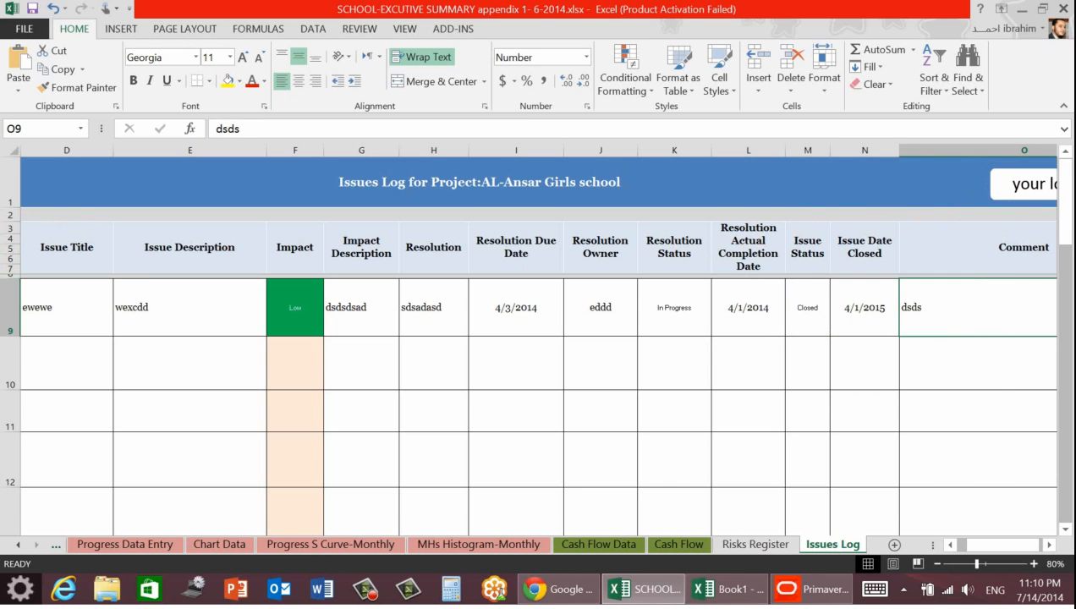
- Show the Impact and Resolution Status pie charts below the issues table on the Issues Log sheet
scroll(862, 397, down, 14)
scroll(862, 397, down, 10)
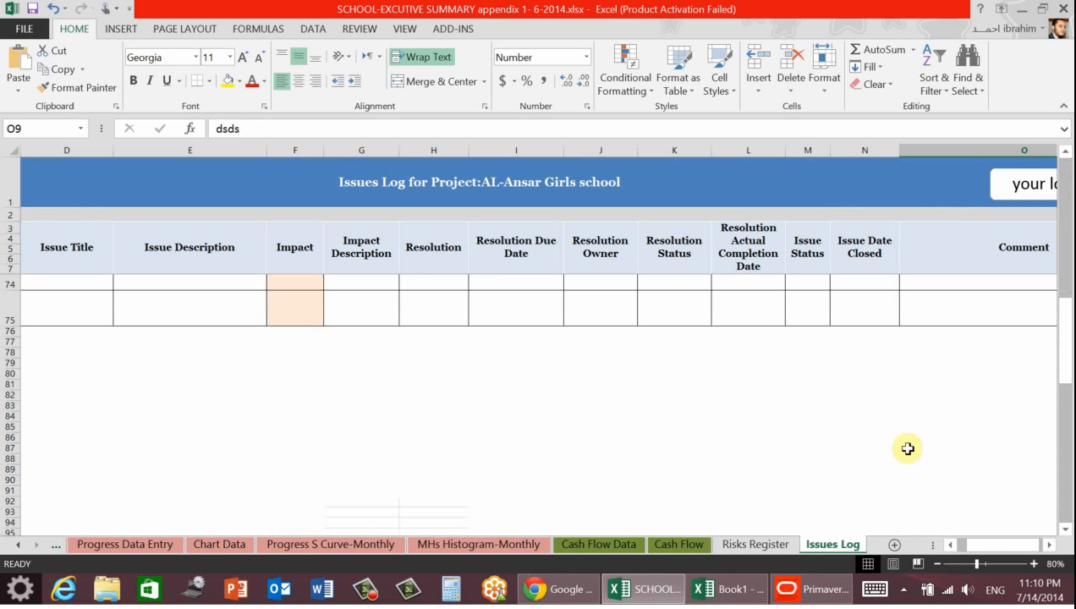
click(938, 565)
click(938, 564)
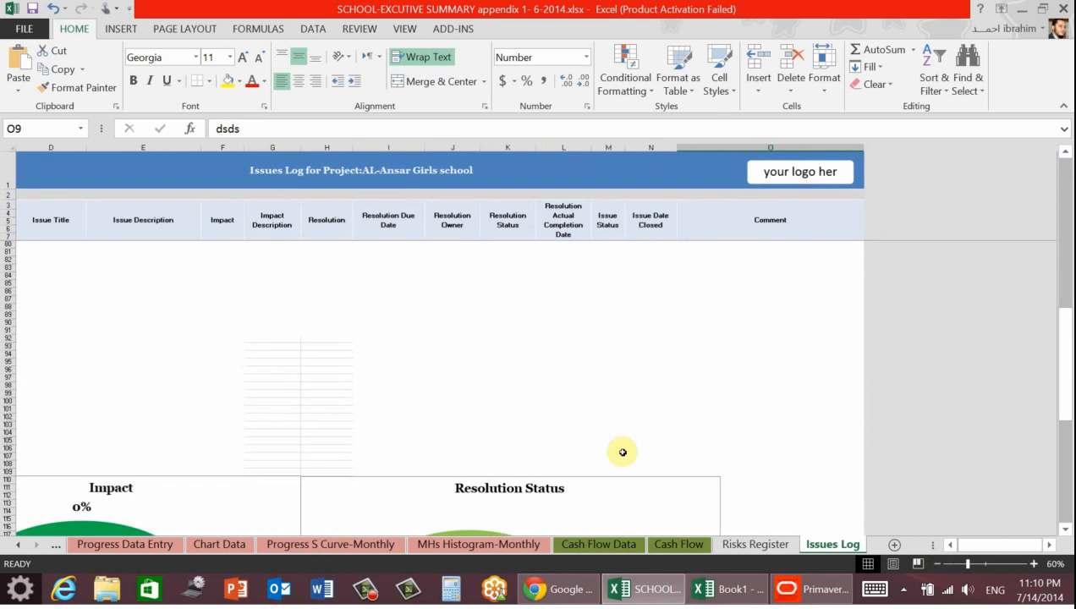
click(938, 564)
scroll(565, 441, down, 1)
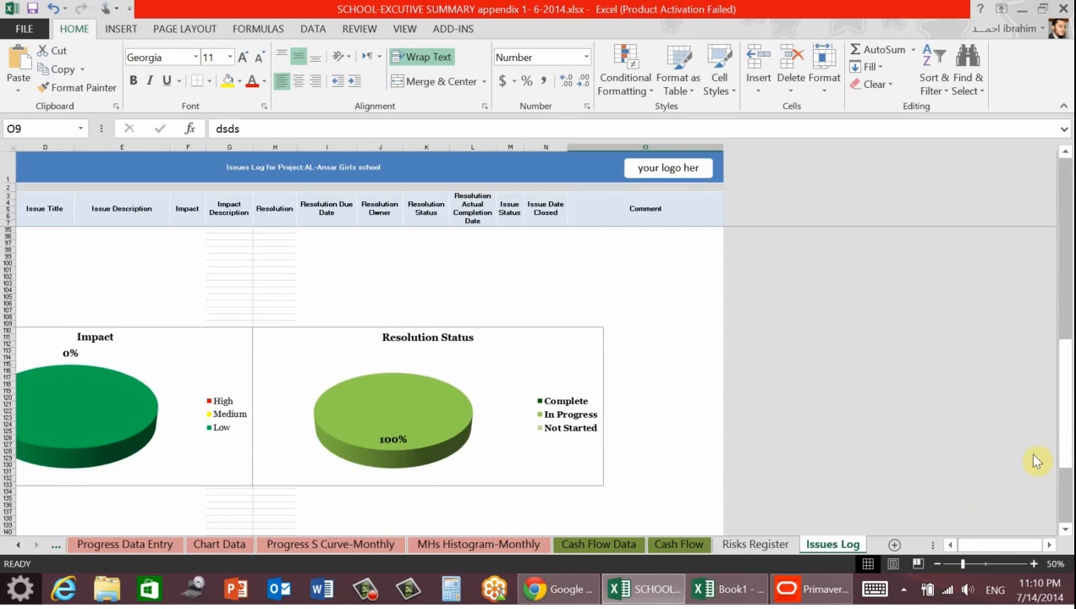
drag(1070, 436, 1069, 464)
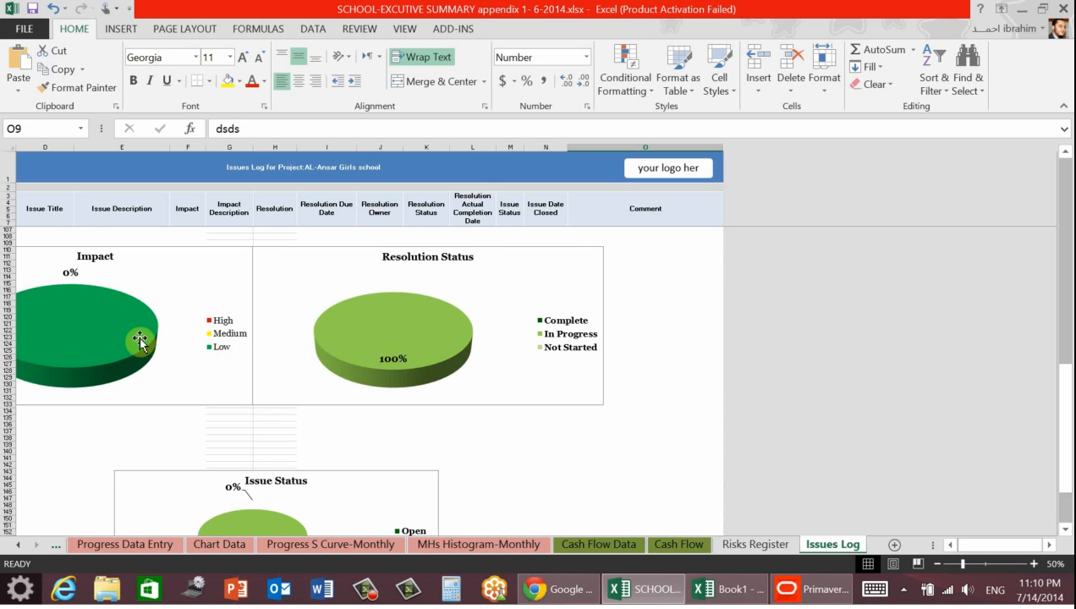
- Review the Issue Status pie chart at the end of the Issues Log, then return towards the issues table
scroll(169, 389, down, 3)
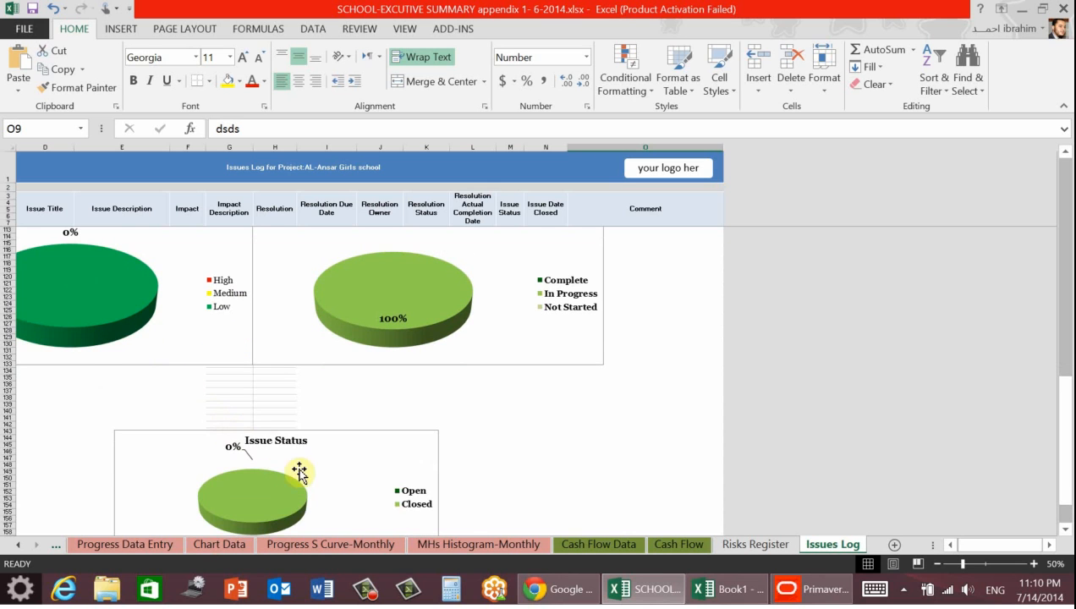
scroll(356, 462, down, 1)
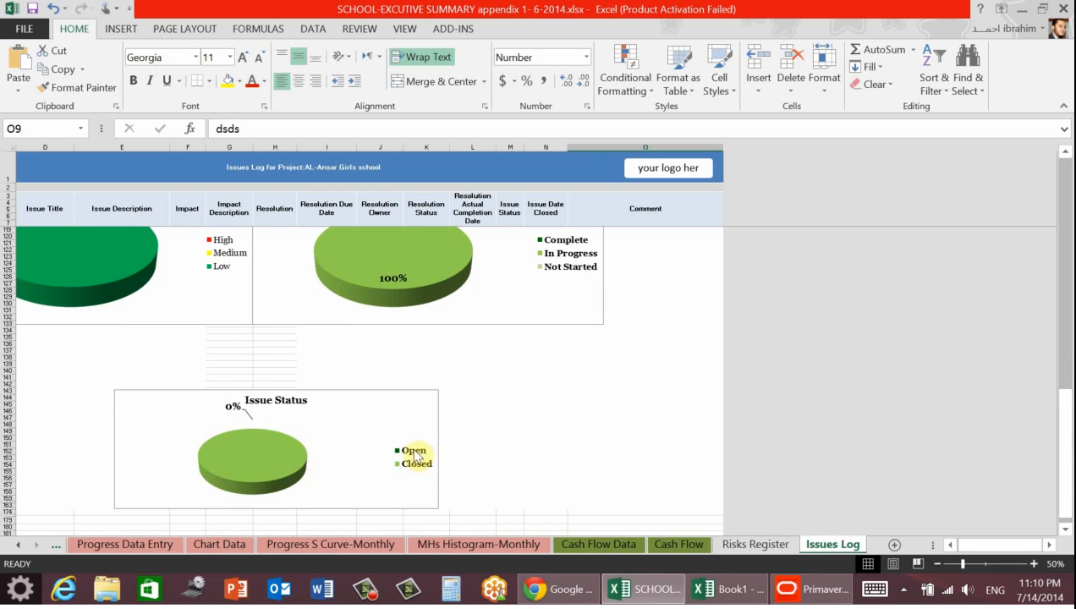
scroll(638, 481, down, 2)
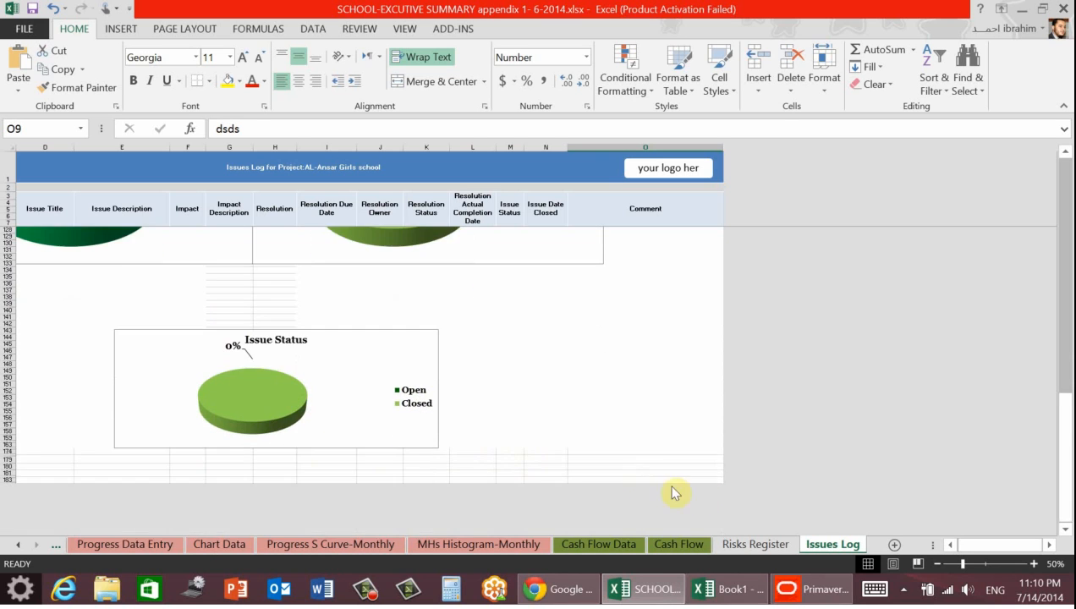
scroll(717, 494, up, 20)
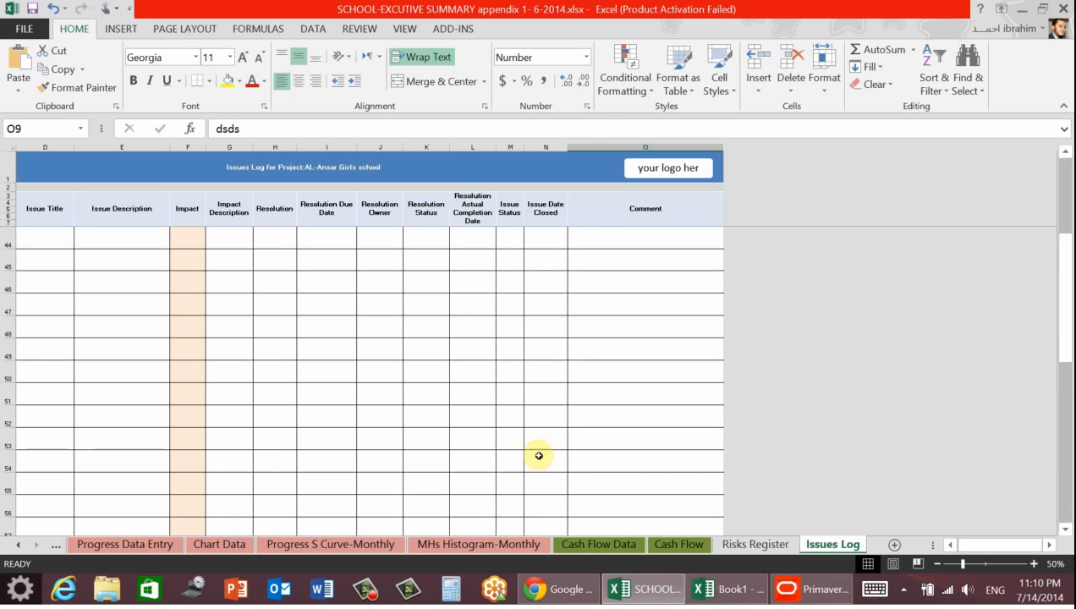
- Return to the Excutive Summary sheet and review its risk, issue, S-curve, manpower and progress charts
click(157, 545)
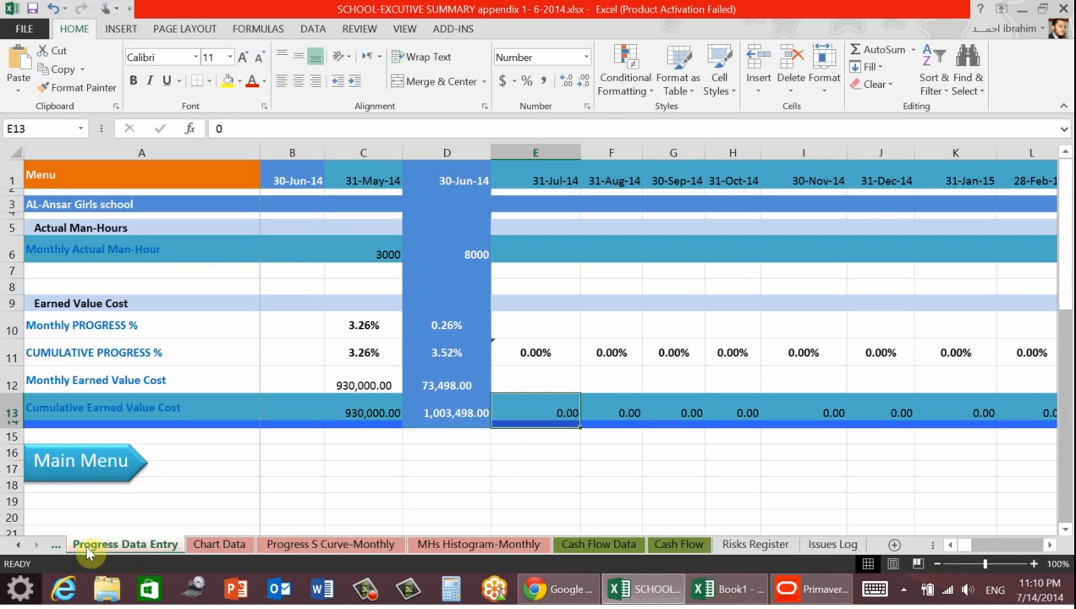
click(53, 552)
click(80, 541)
scroll(364, 491, down, 4)
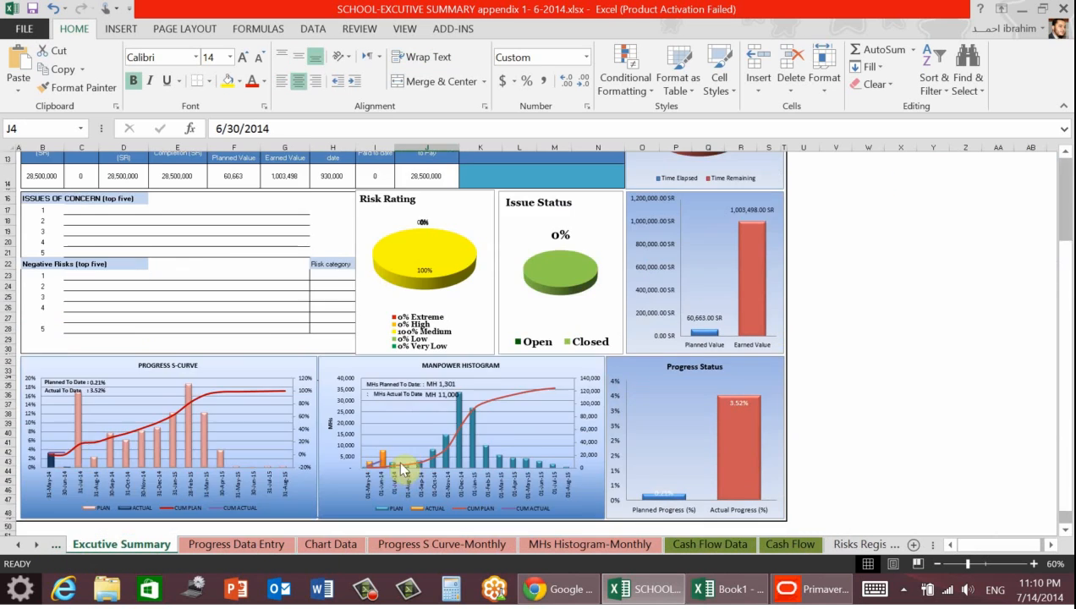
scroll(836, 235, up, 4)
- Inspect the current date formula in C1 of the Contents sheet and show its source date on the Excutive Summary sheet
click(839, 207)
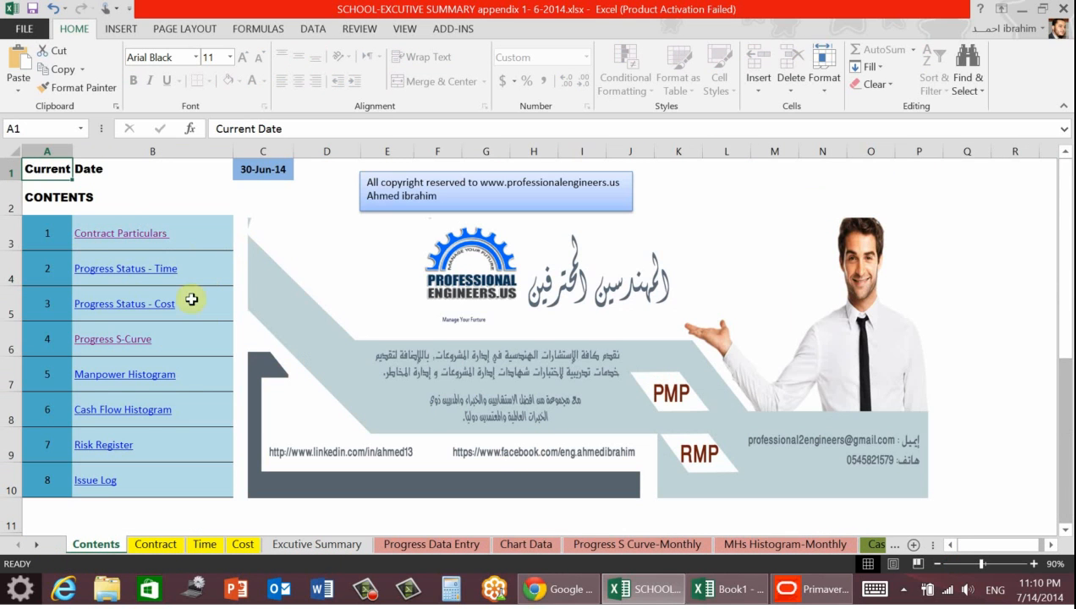
click(262, 169)
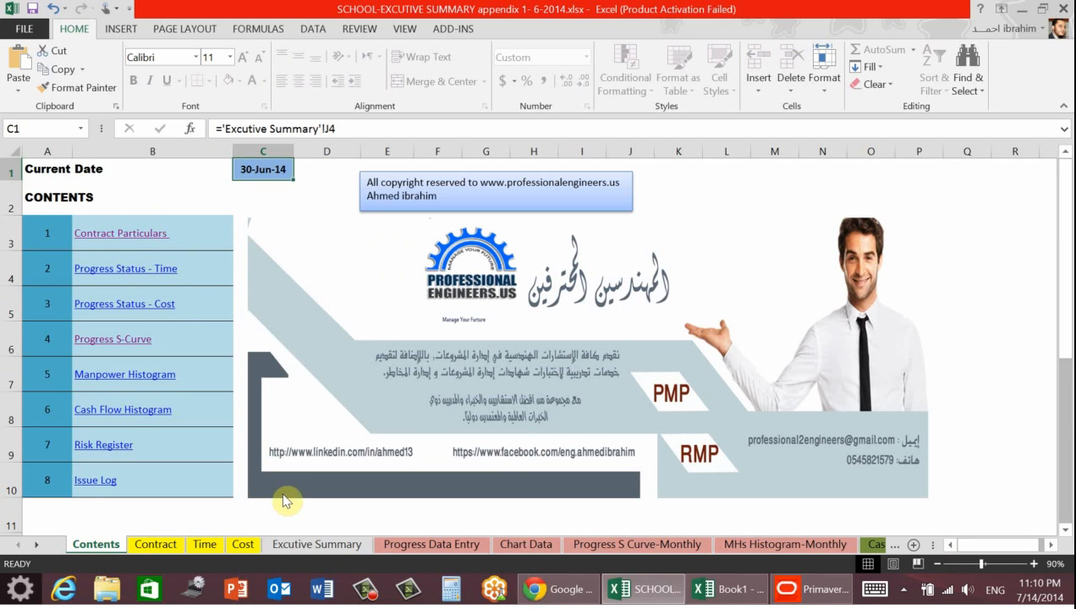
click(295, 546)
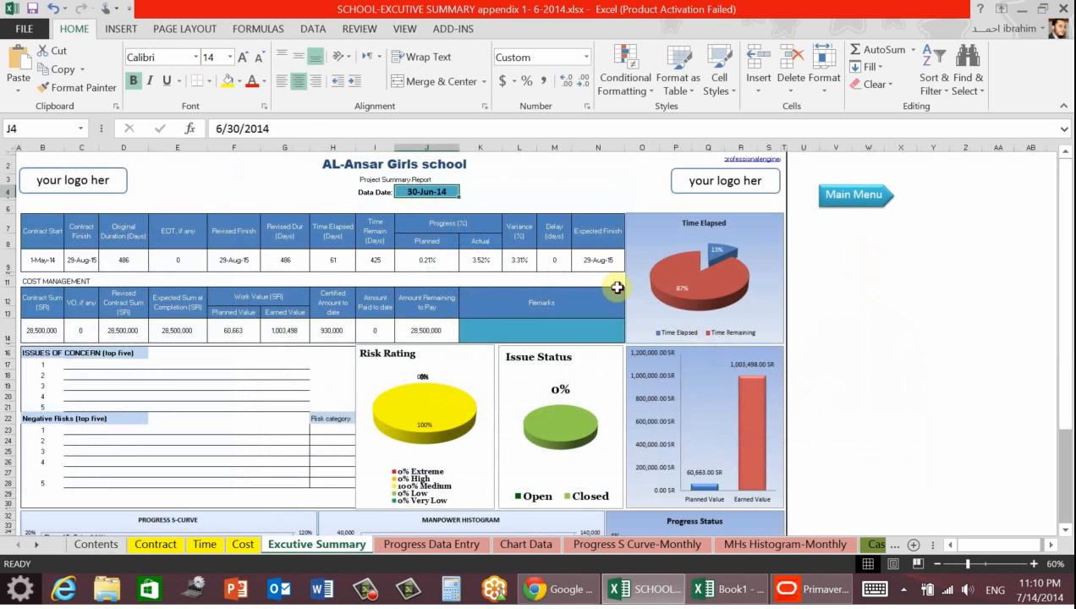
- Show the contract particulars on the Contract sheet
click(149, 545)
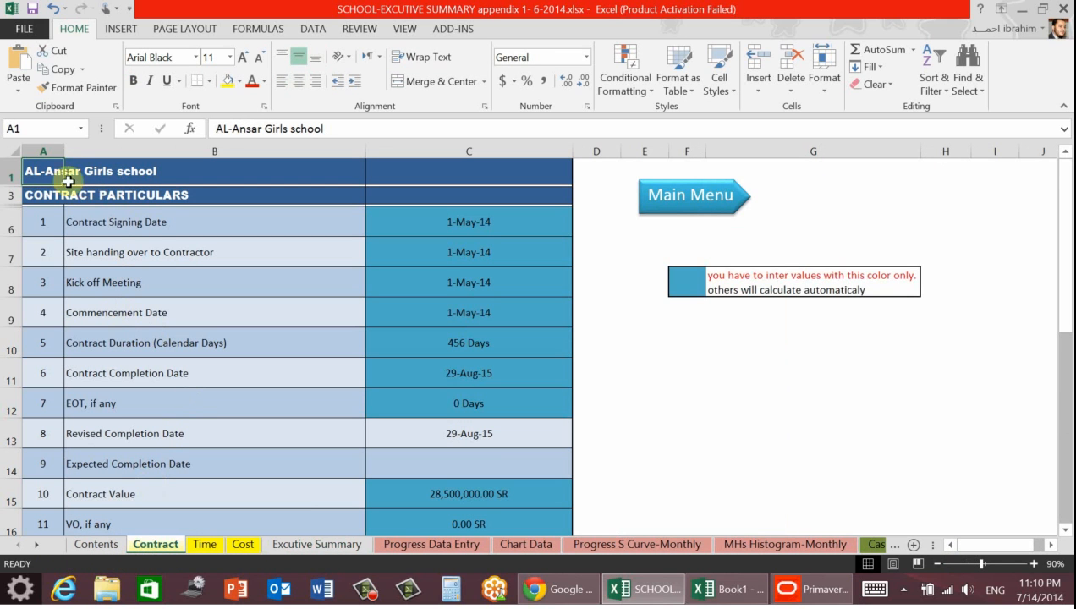